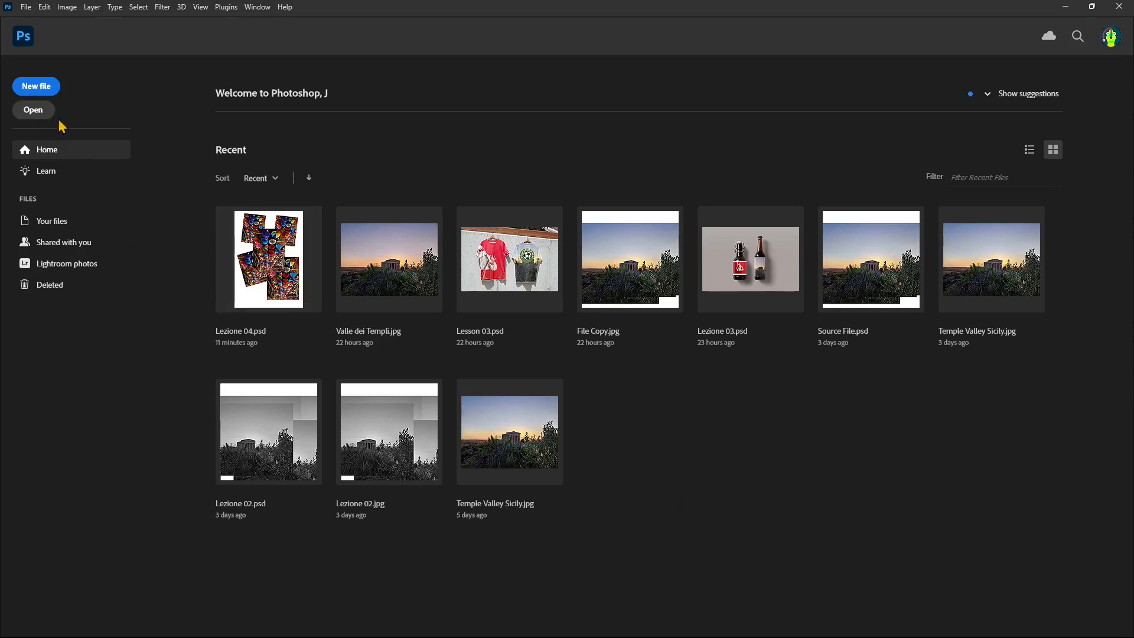
# Start a new document and show all the blank document presets for Print.
pyautogui.click(36, 87)
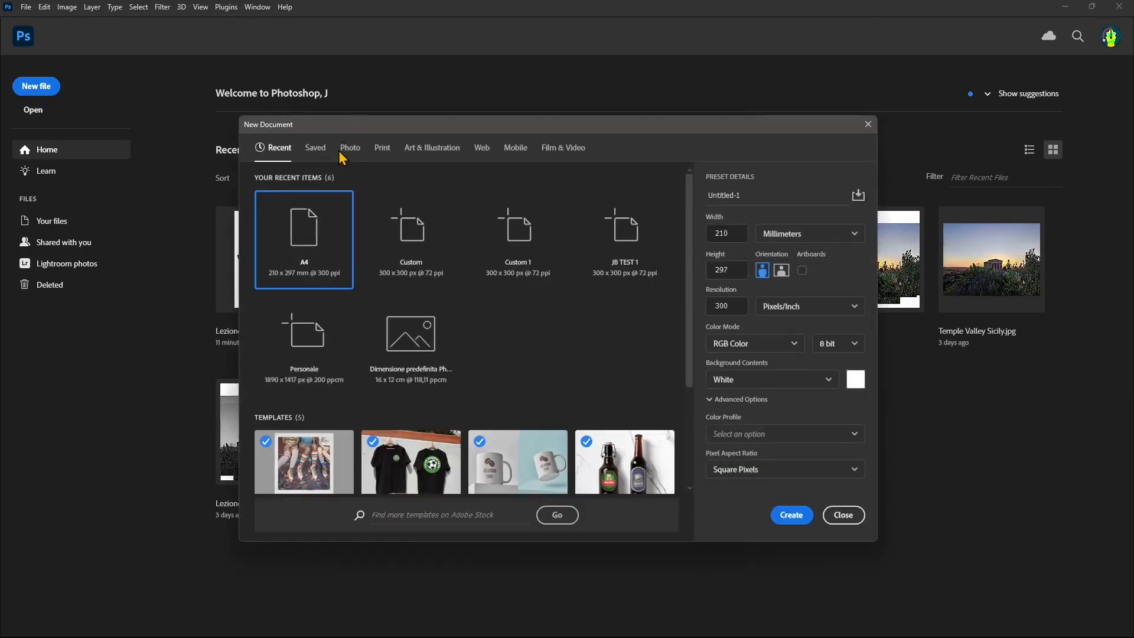
pyautogui.click(348, 148)
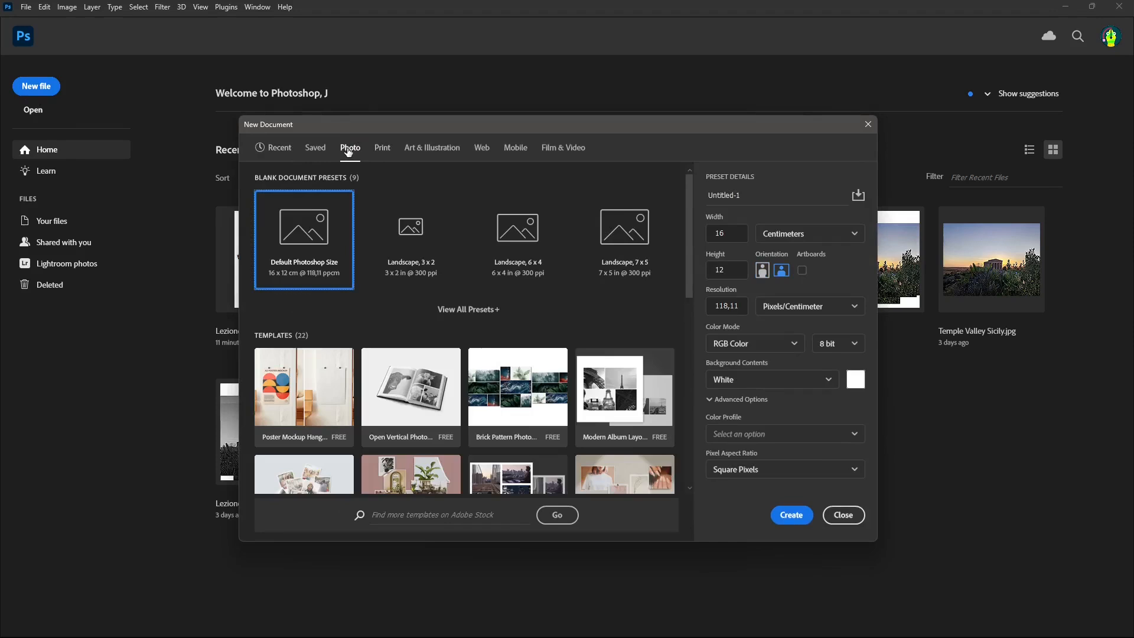
pyautogui.click(381, 148)
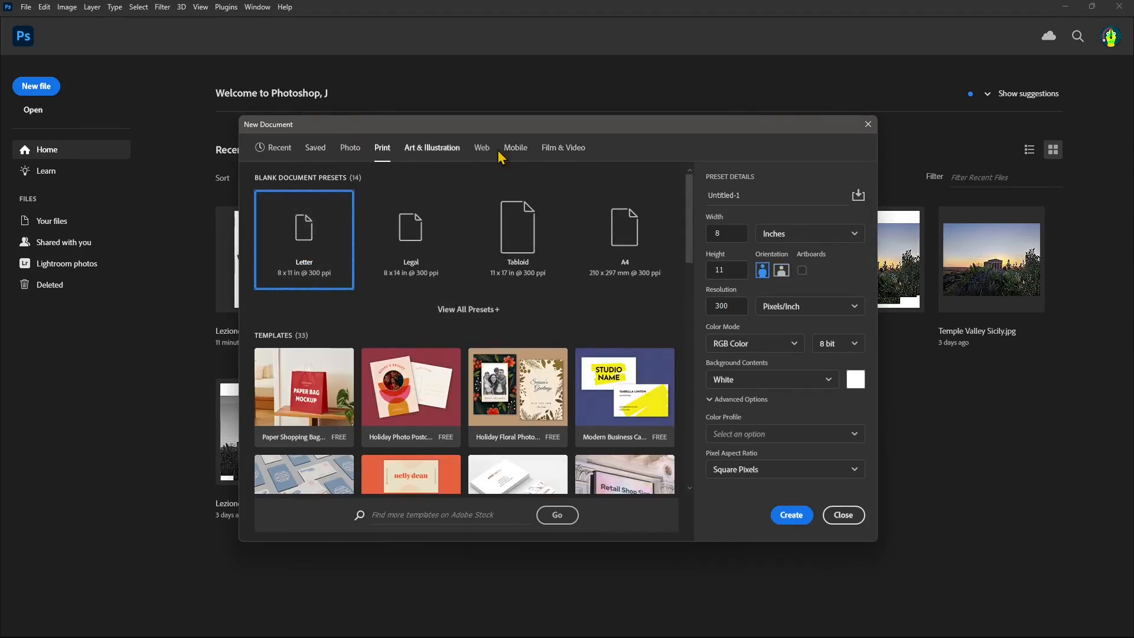
pyautogui.click(470, 309)
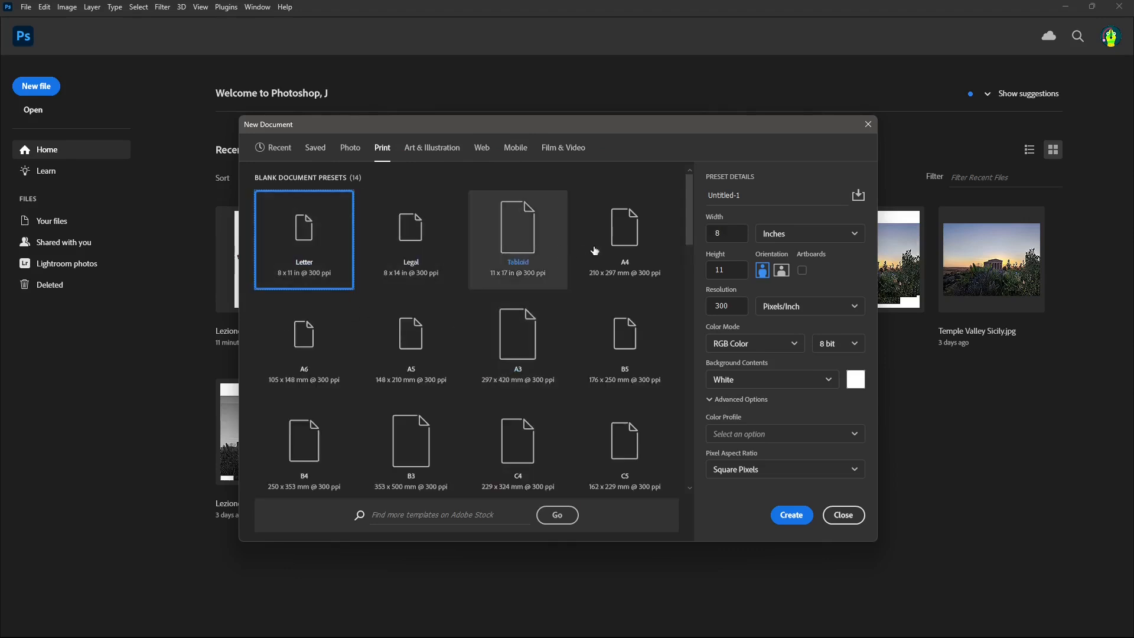
# Look through the blank Print presets and the print templates available for the new document.
pyautogui.scroll(-5, 591, 331)
pyautogui.scroll(-1, 479, 287)
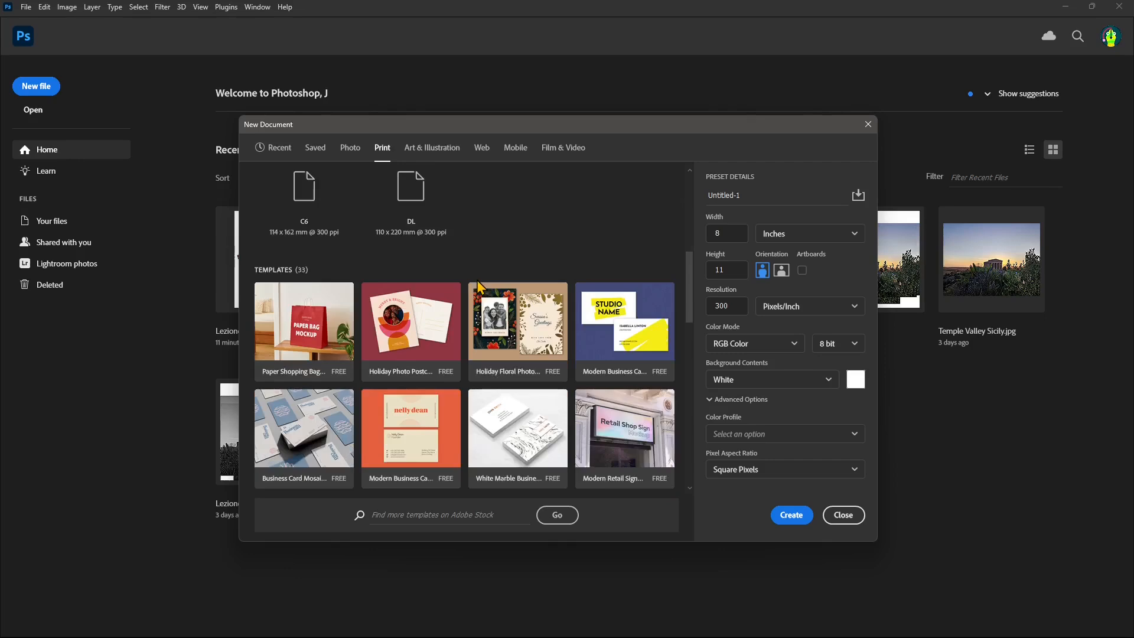
pyautogui.scroll(-2, 277, 284)
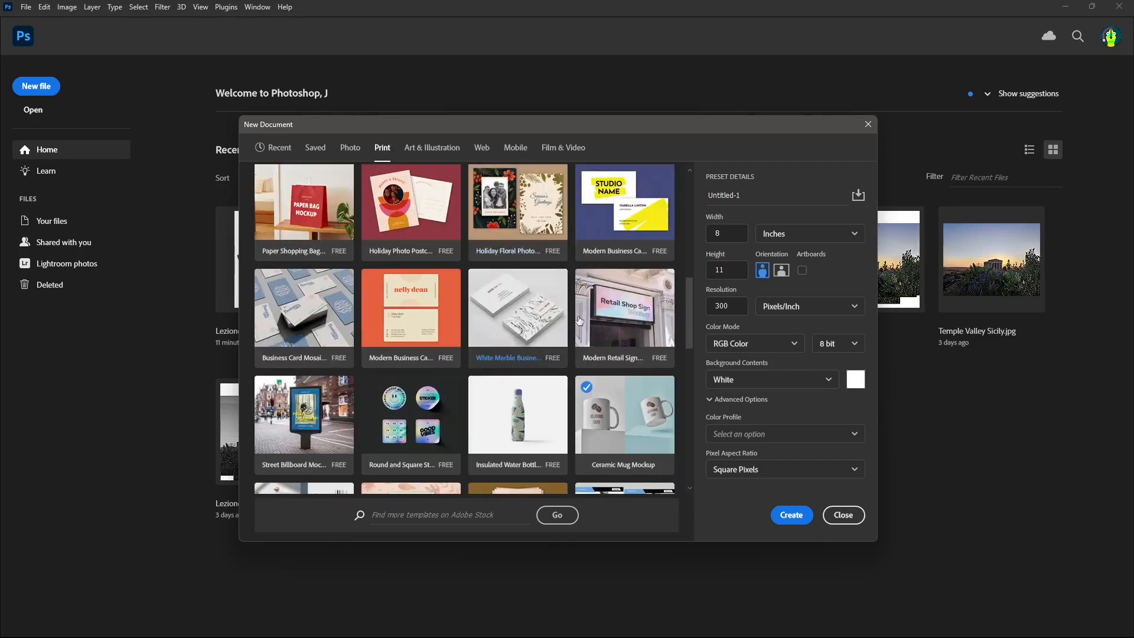
pyautogui.scroll(-8, 606, 218)
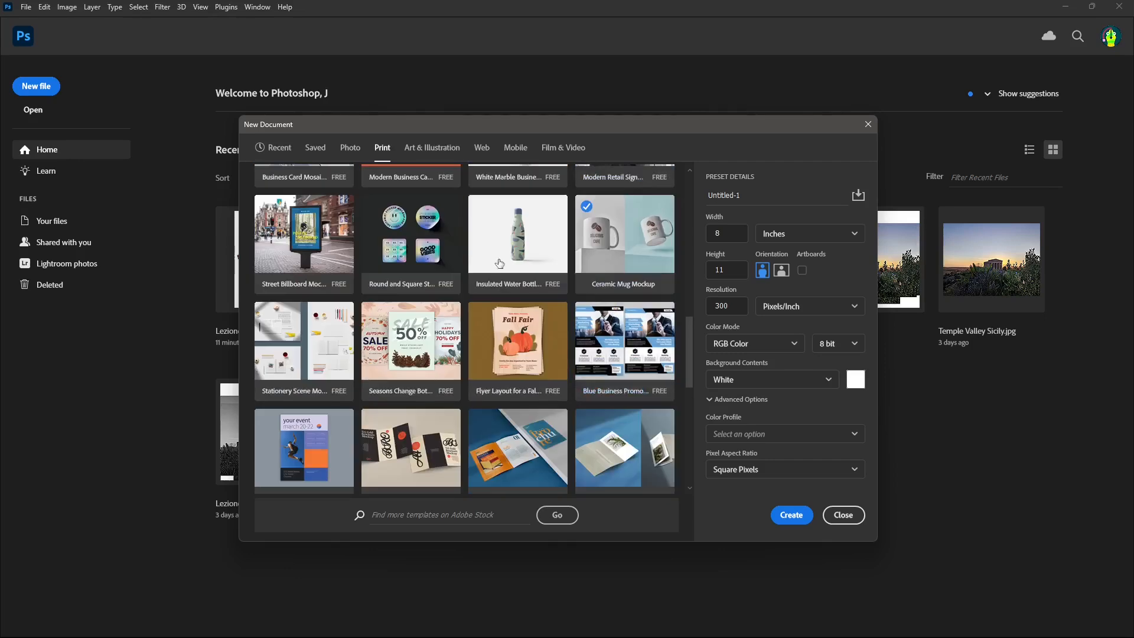
pyautogui.scroll(-2, 473, 313)
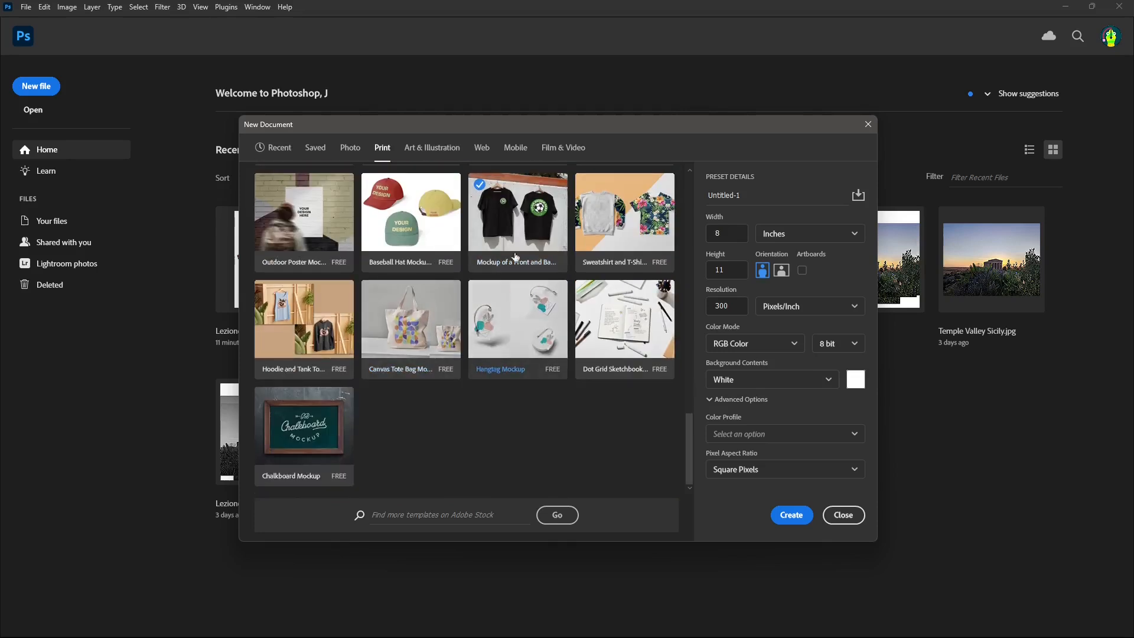
pyautogui.scroll(1, 520, 272)
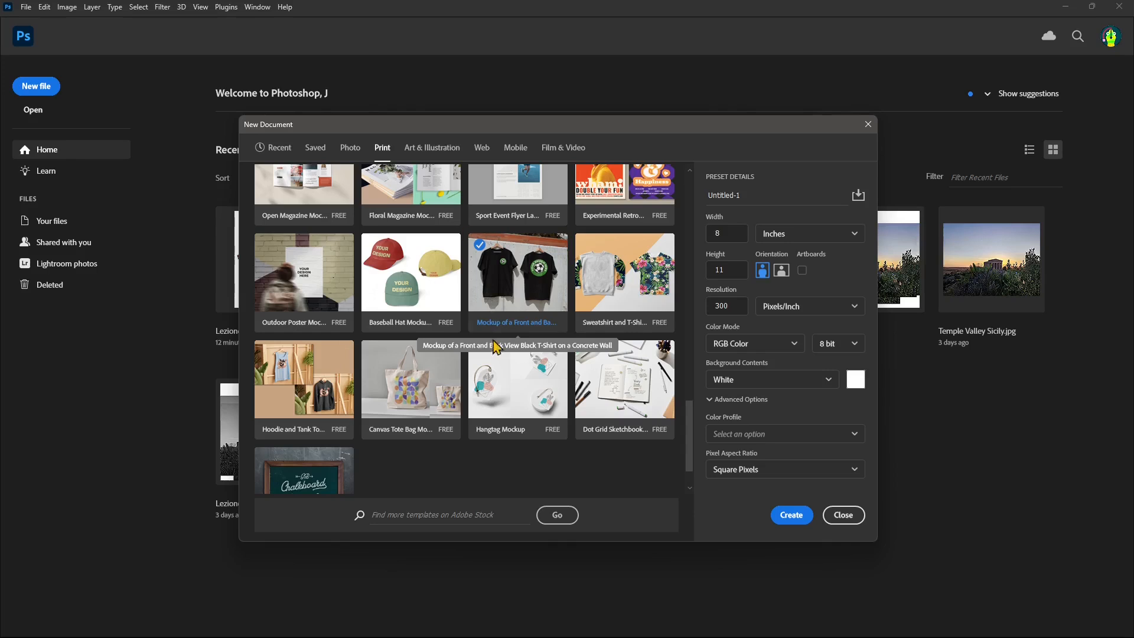
pyautogui.scroll(1, 493, 390)
pyautogui.scroll(-2, 378, 295)
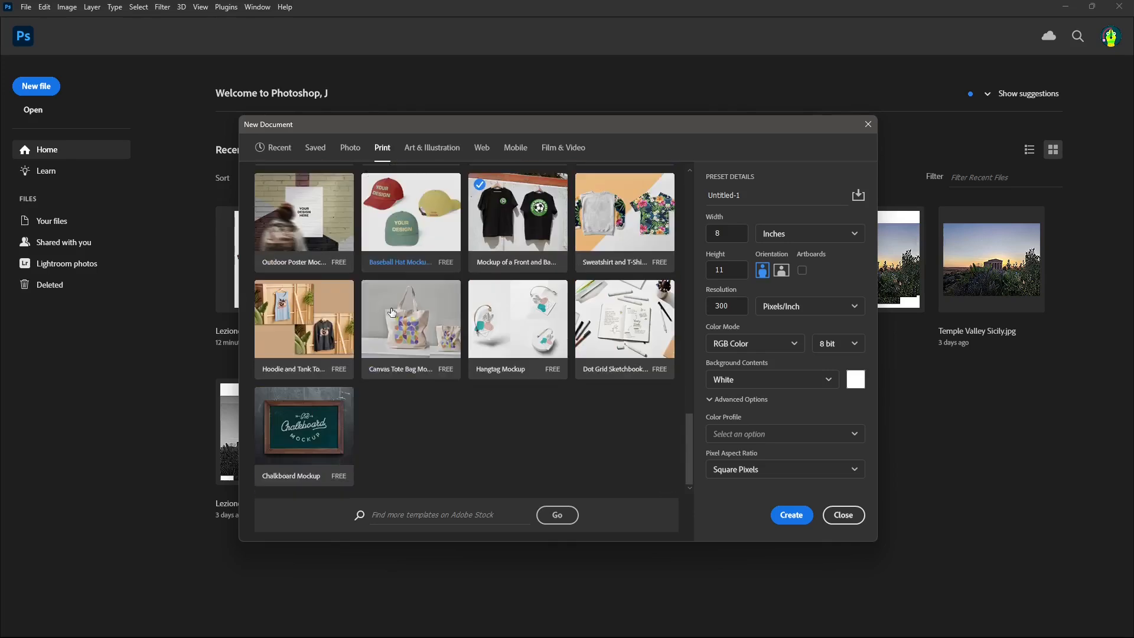
pyautogui.scroll(1, 509, 298)
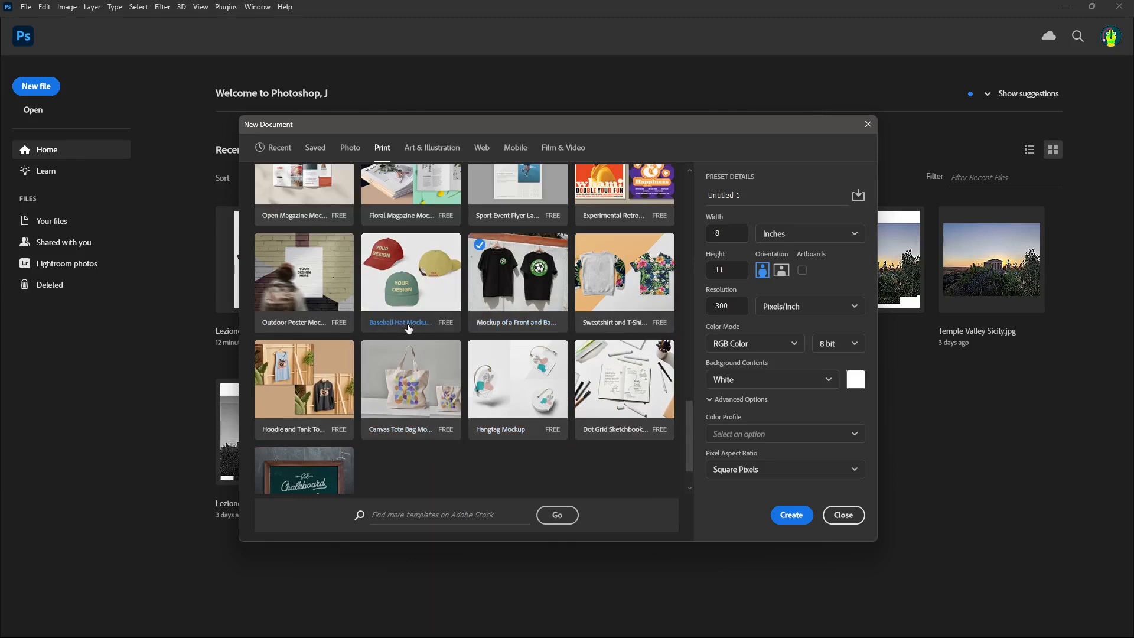
pyautogui.scroll(2, 449, 366)
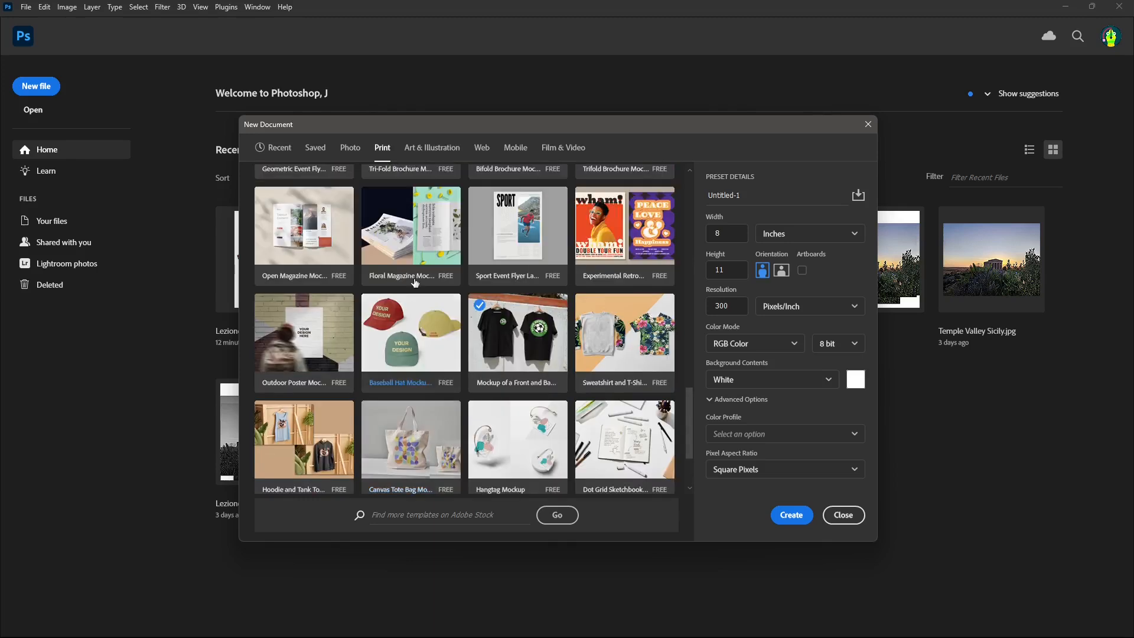
pyautogui.scroll(3, 471, 361)
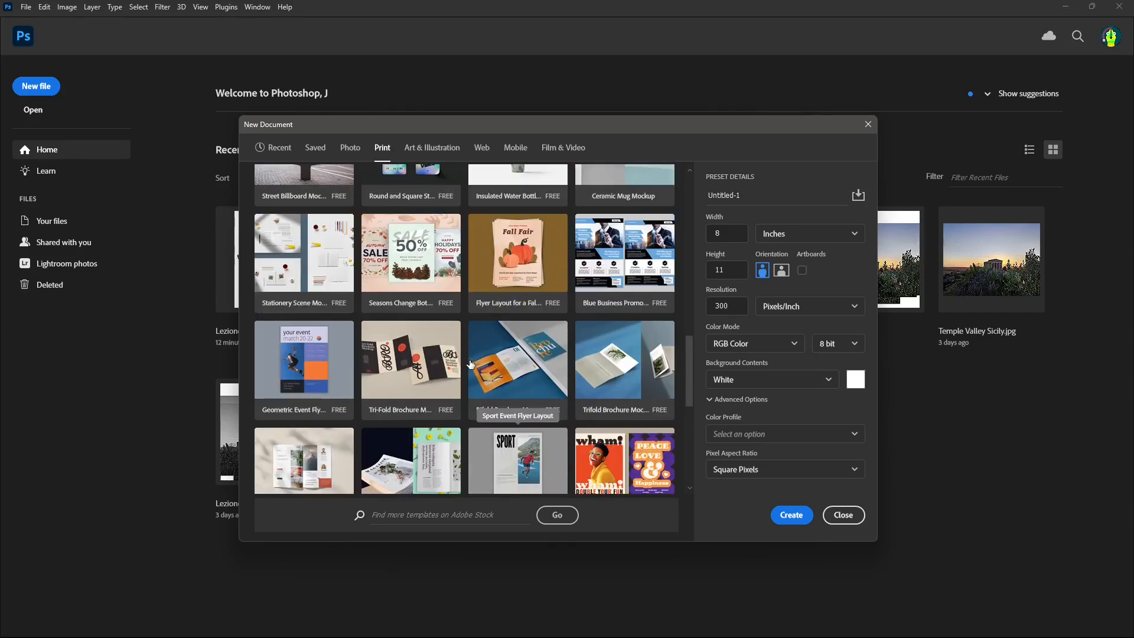
pyautogui.scroll(10, 455, 354)
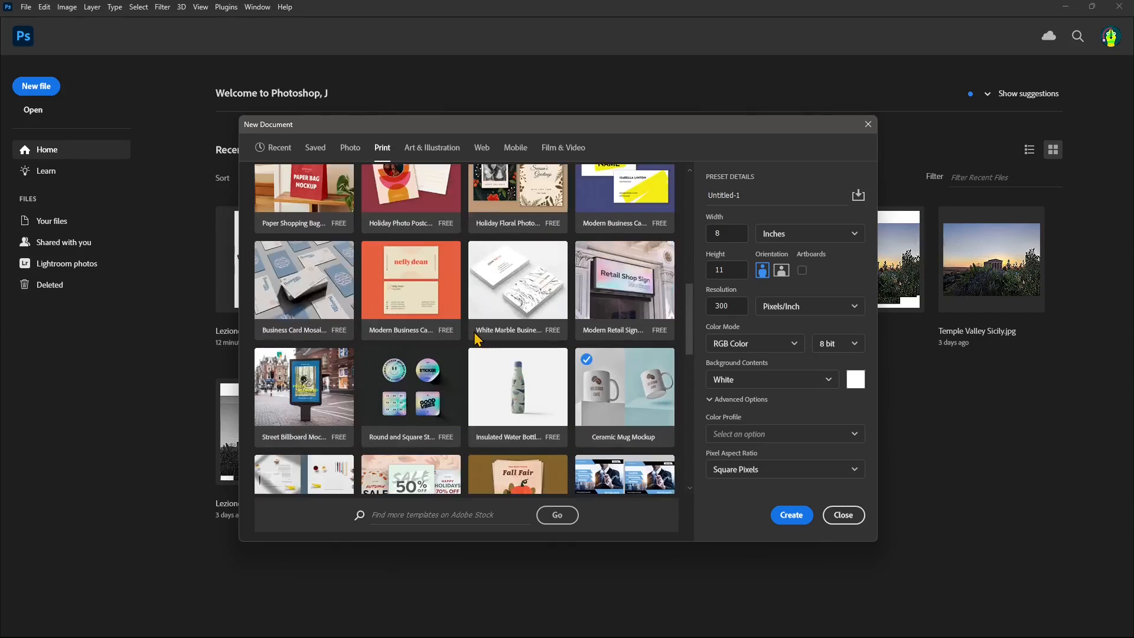
pyautogui.scroll(2, 477, 339)
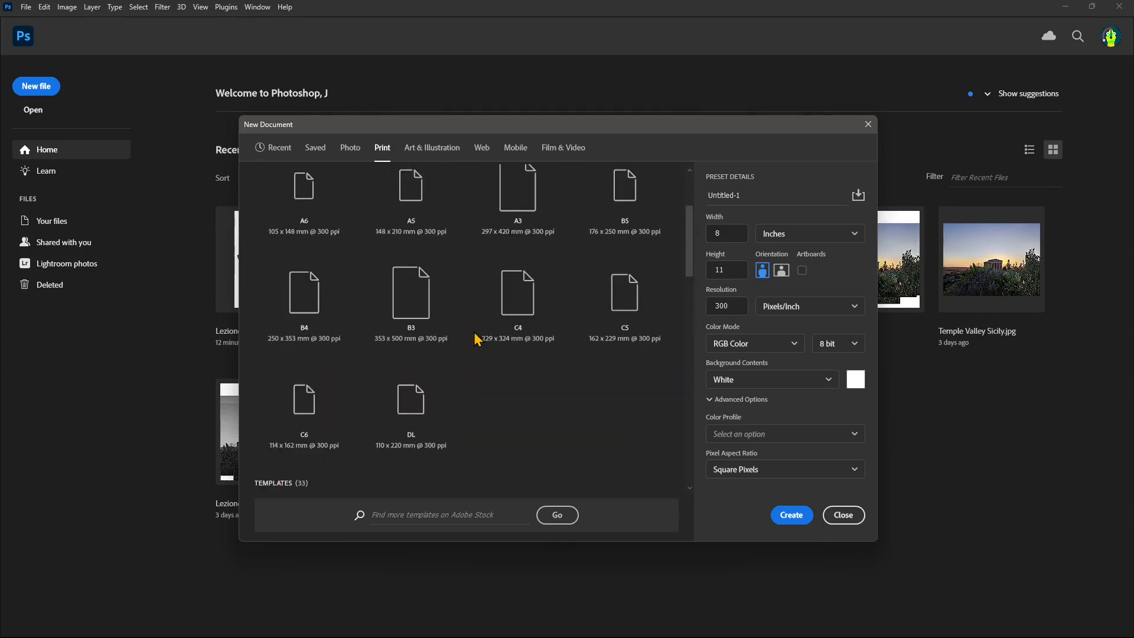
pyautogui.scroll(3, 476, 337)
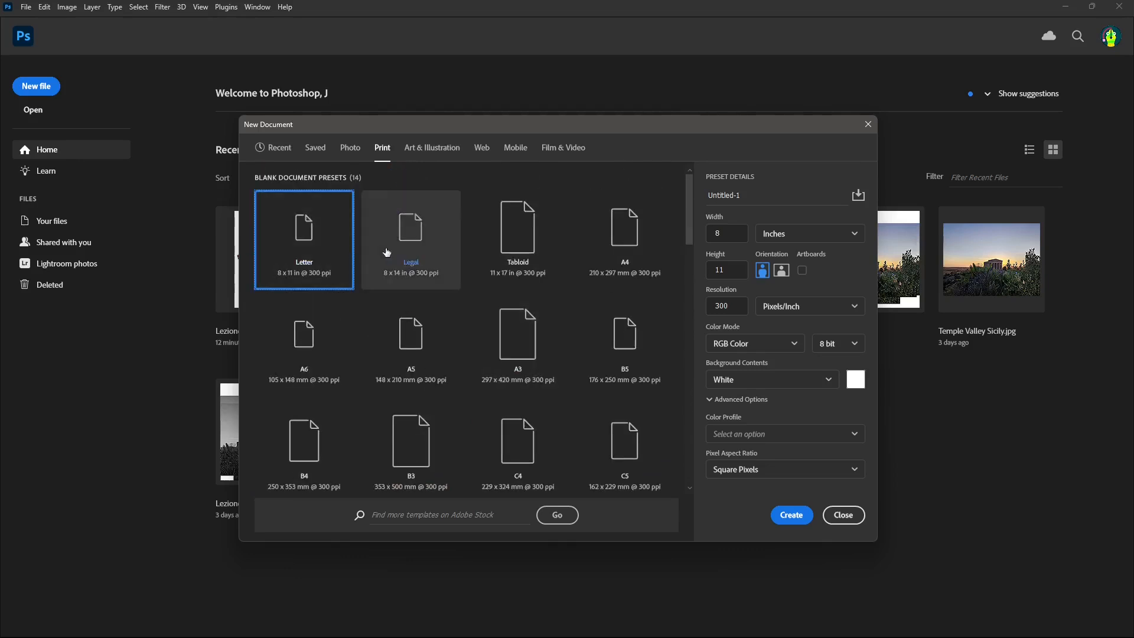
# Create a new document from the A4 print preset, 210 x 297 mm at 300 ppi.
pyautogui.click(613, 259)
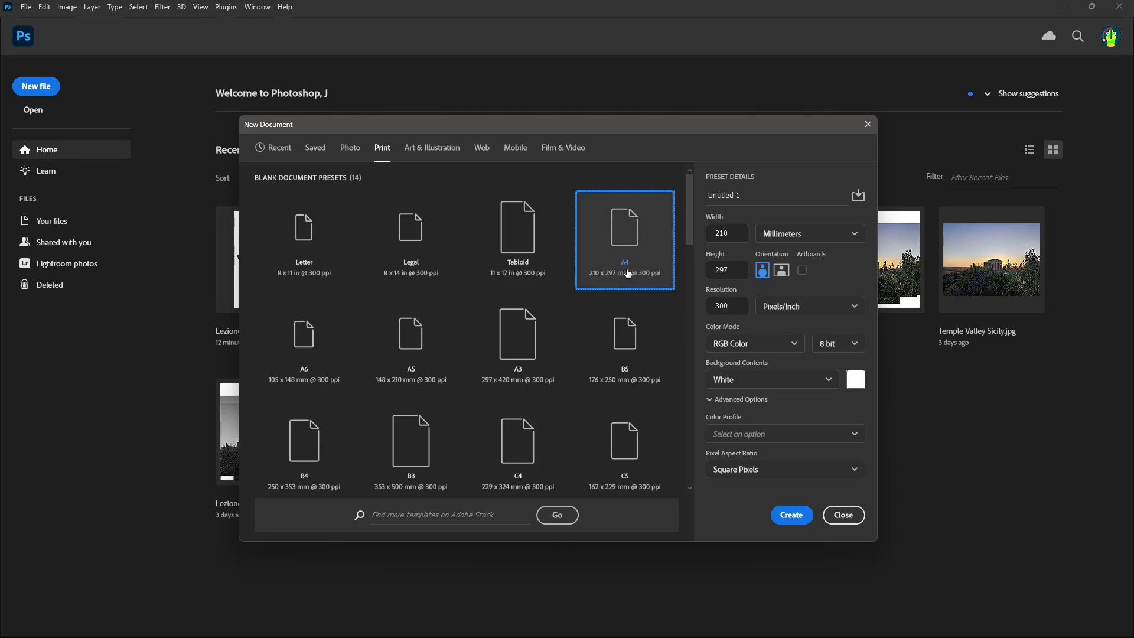
pyautogui.click(791, 516)
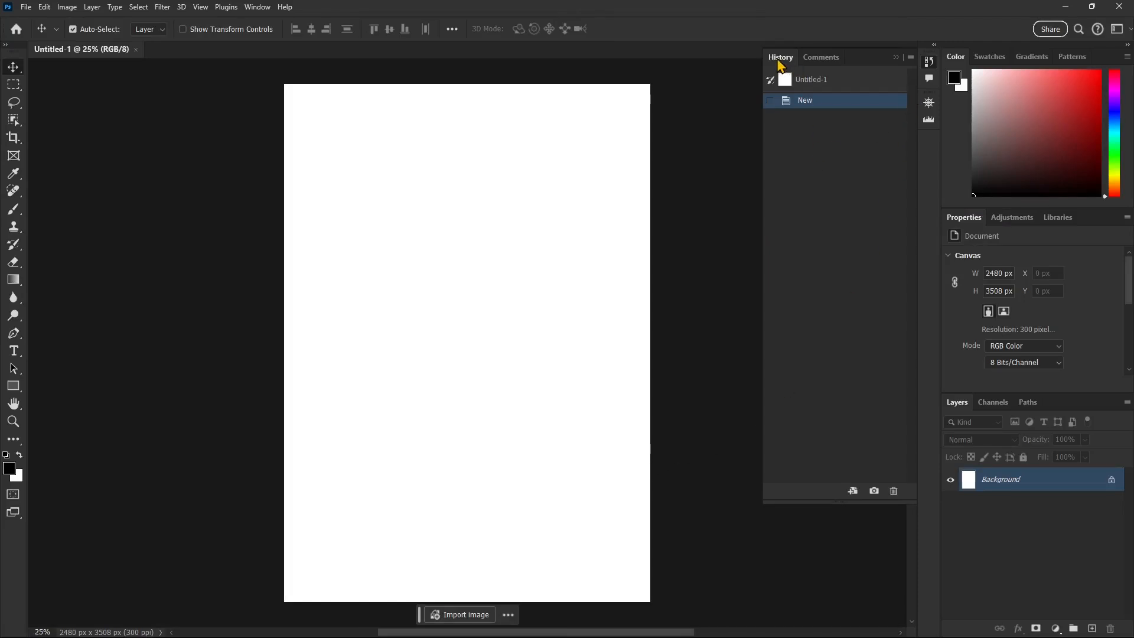
# View the Navigator and the History of the new document, then collapse them.
pyautogui.click(930, 103)
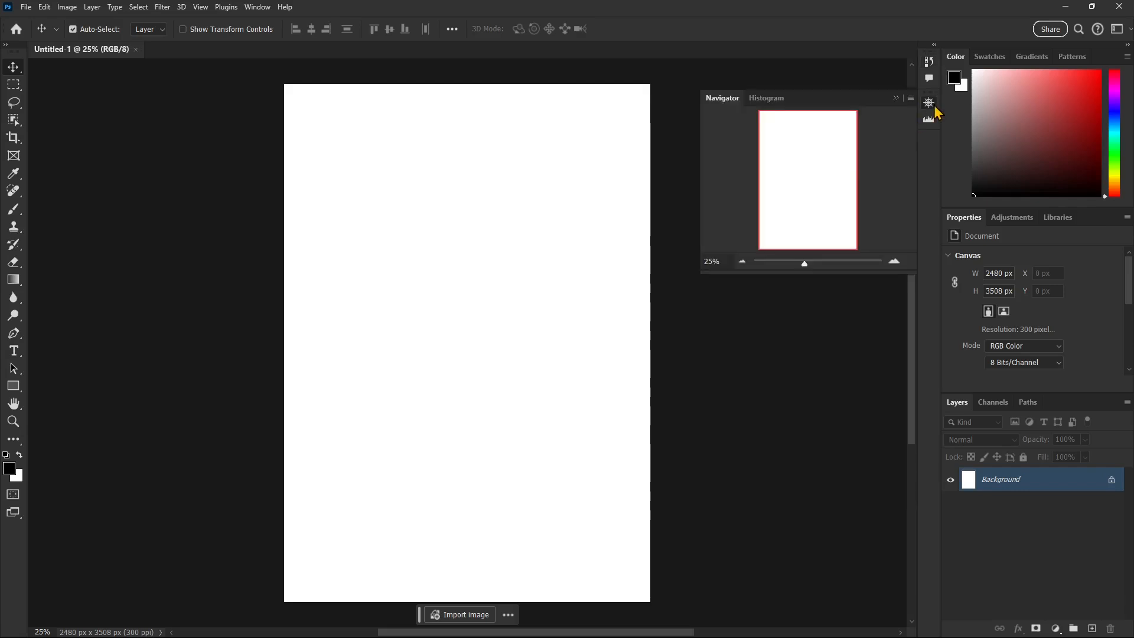
pyautogui.click(931, 62)
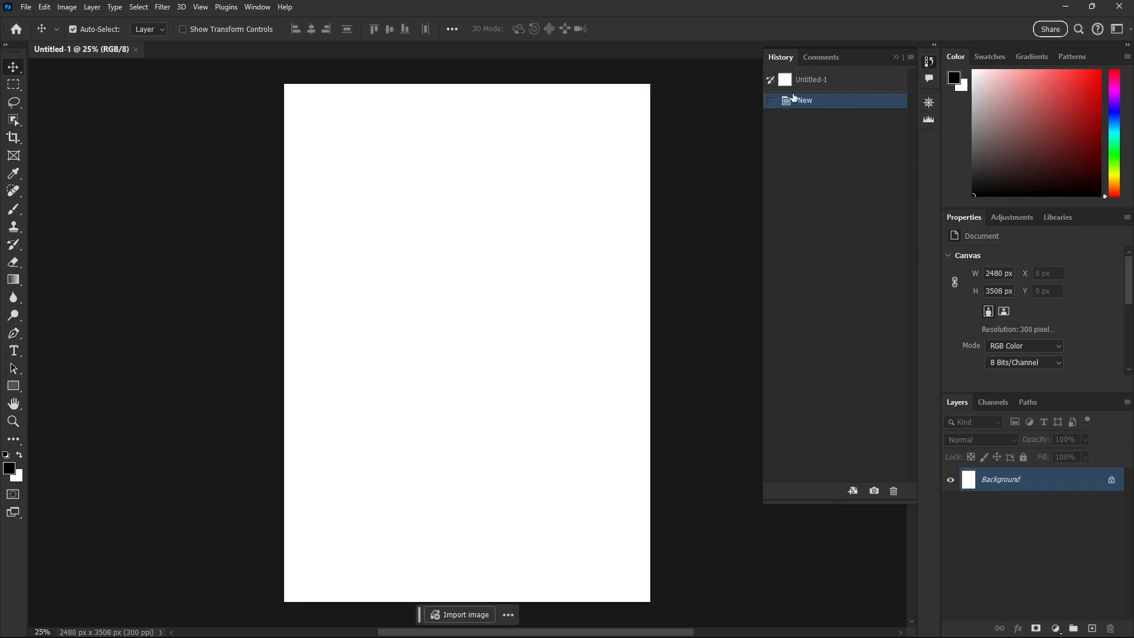
pyautogui.click(930, 63)
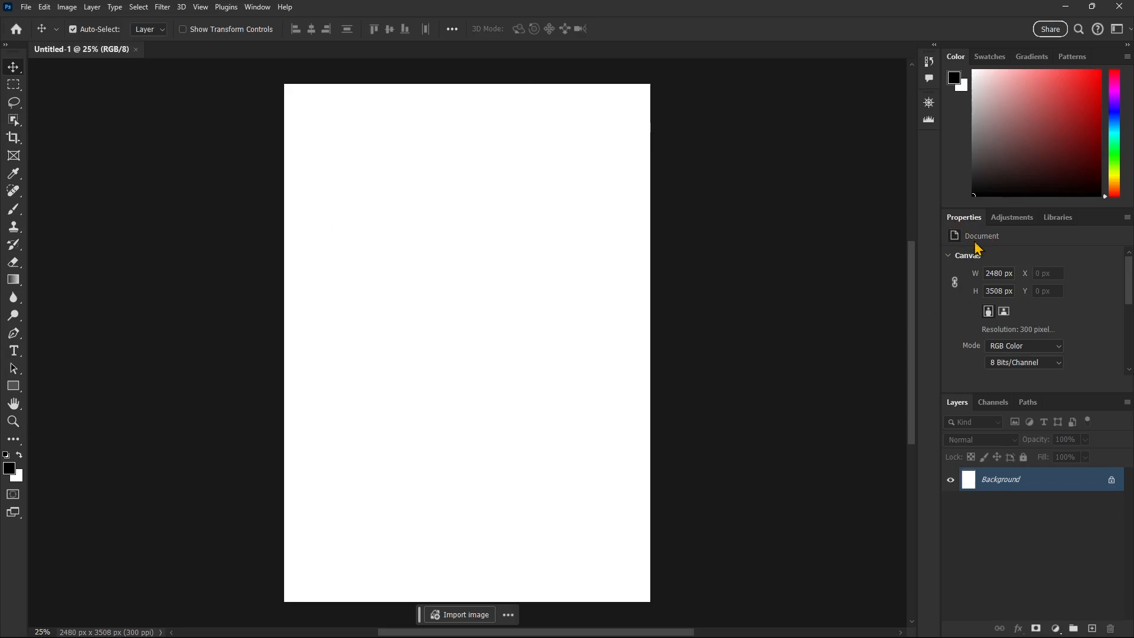
# Collapse the Canvas, Rulers & Grids, Guides and Quick Actions sections of the document properties.
pyautogui.click(964, 259)
pyautogui.click(964, 258)
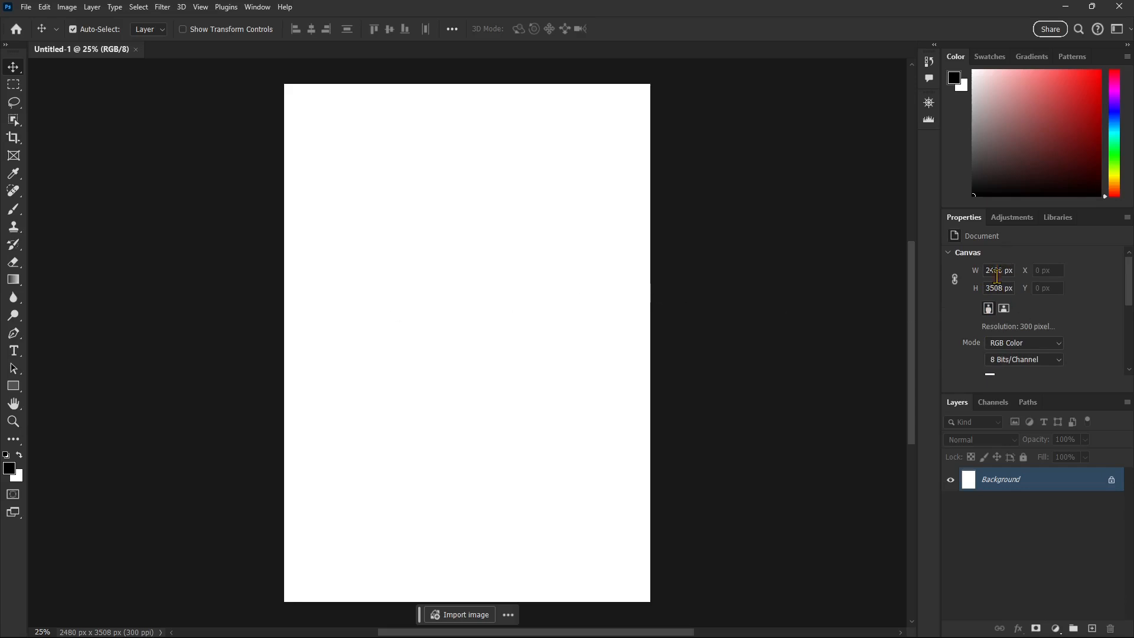
pyautogui.click(962, 257)
pyautogui.click(964, 259)
pyautogui.click(961, 260)
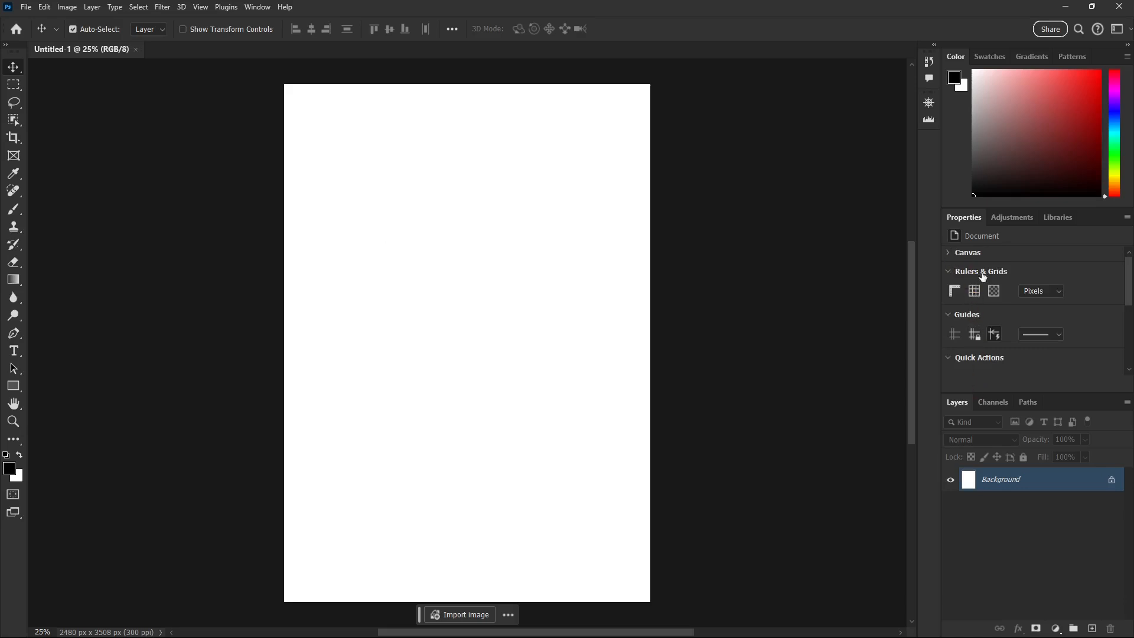
pyautogui.click(966, 273)
pyautogui.click(965, 293)
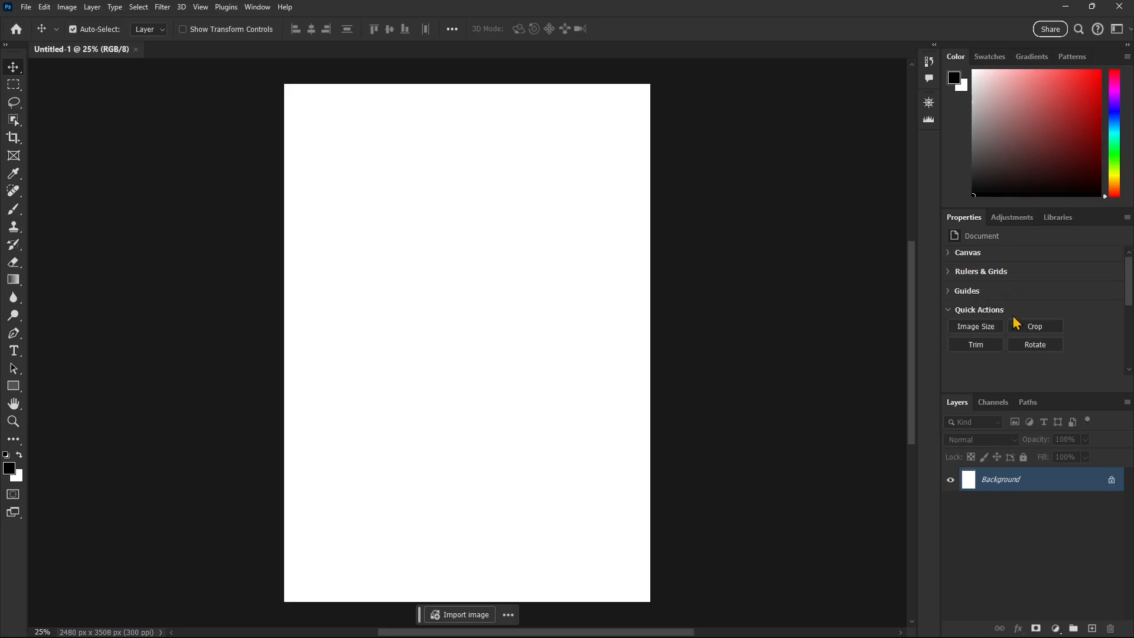
pyautogui.click(972, 310)
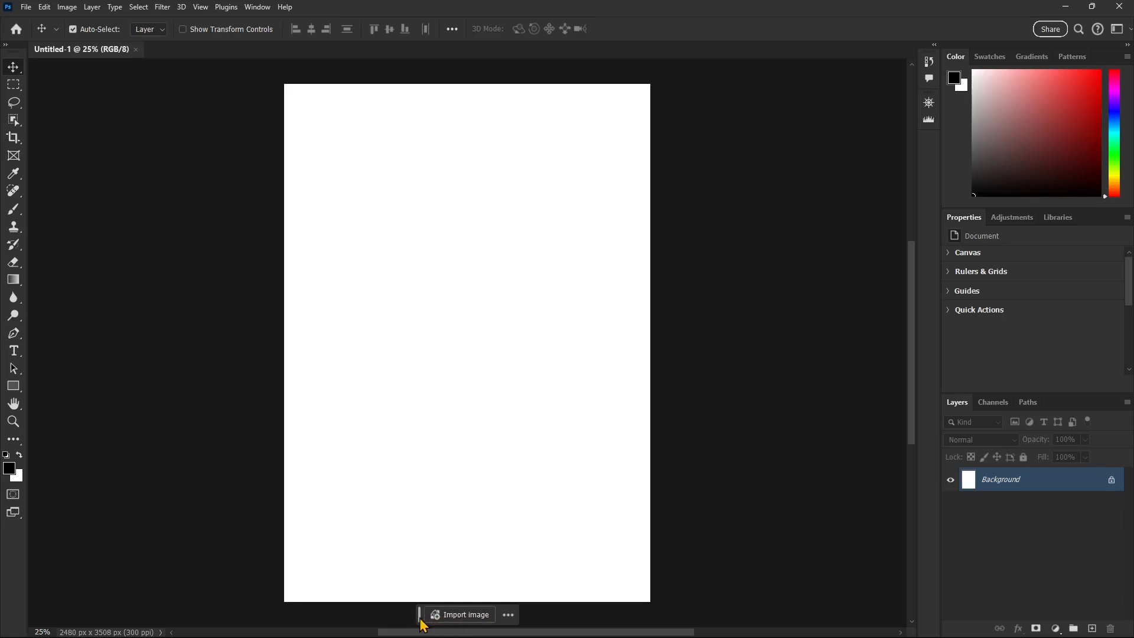
# Move the contextual task bar to the empty area beside the page's right edge and call up More Properties from it.
pyautogui.moveTo(420, 620); pyautogui.dragTo(690, 346)
pyautogui.click(780, 344)
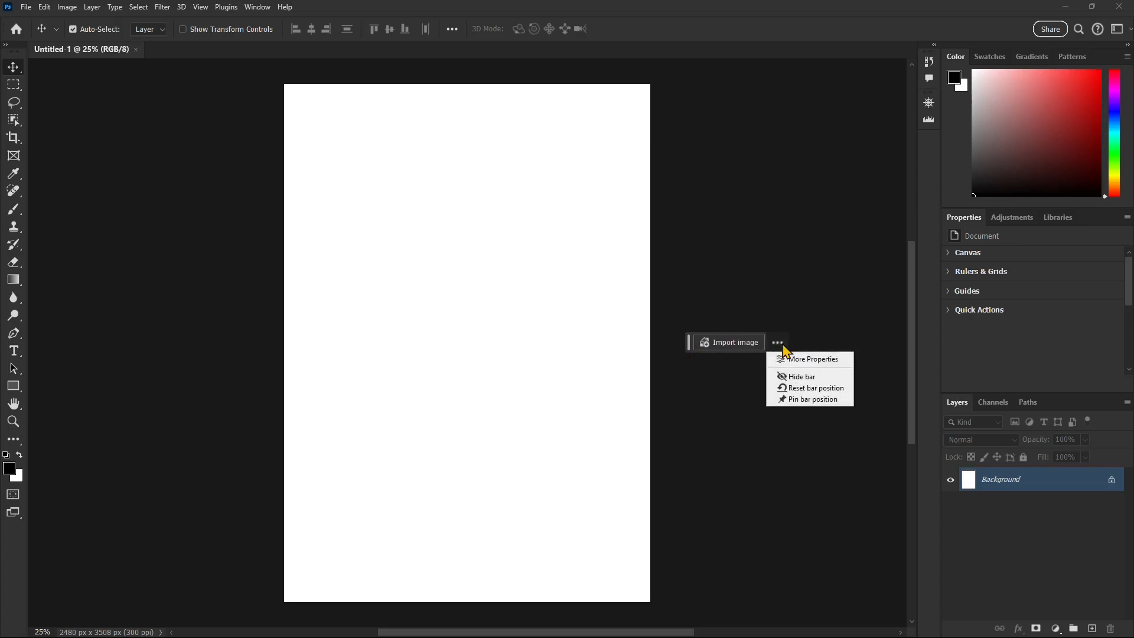
pyautogui.click(812, 361)
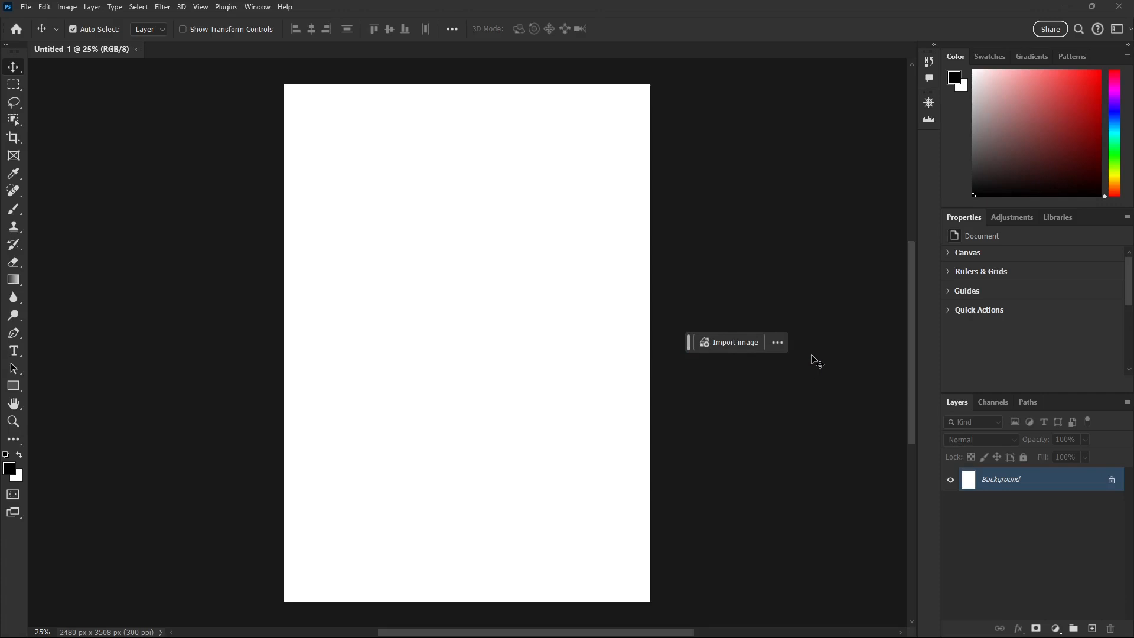
pyautogui.click(806, 362)
# View Adjustments and Libraries, returning each time to the document properties through the task bar's More Properties option.
pyautogui.click(1013, 218)
pyautogui.click(777, 343)
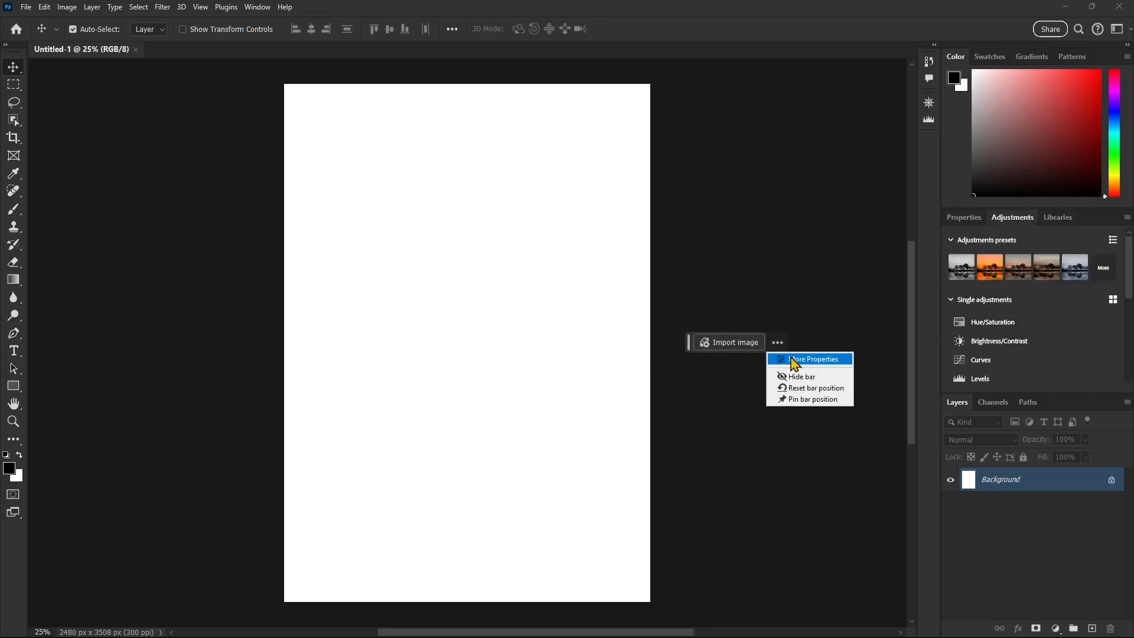
pyautogui.click(788, 360)
pyautogui.click(1060, 219)
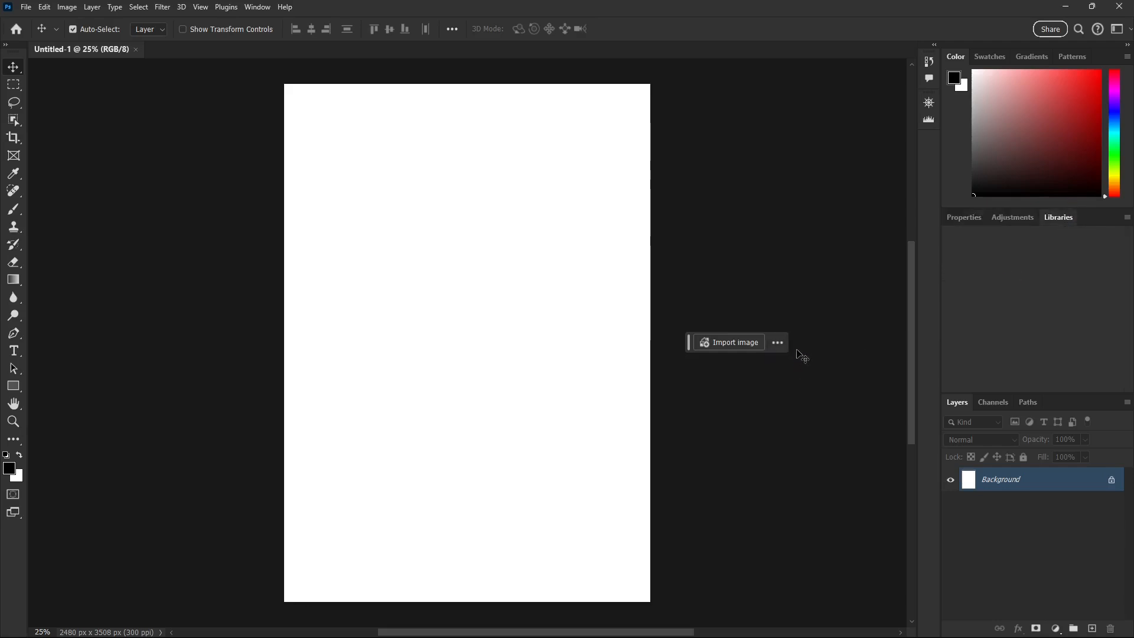
pyautogui.click(1066, 217)
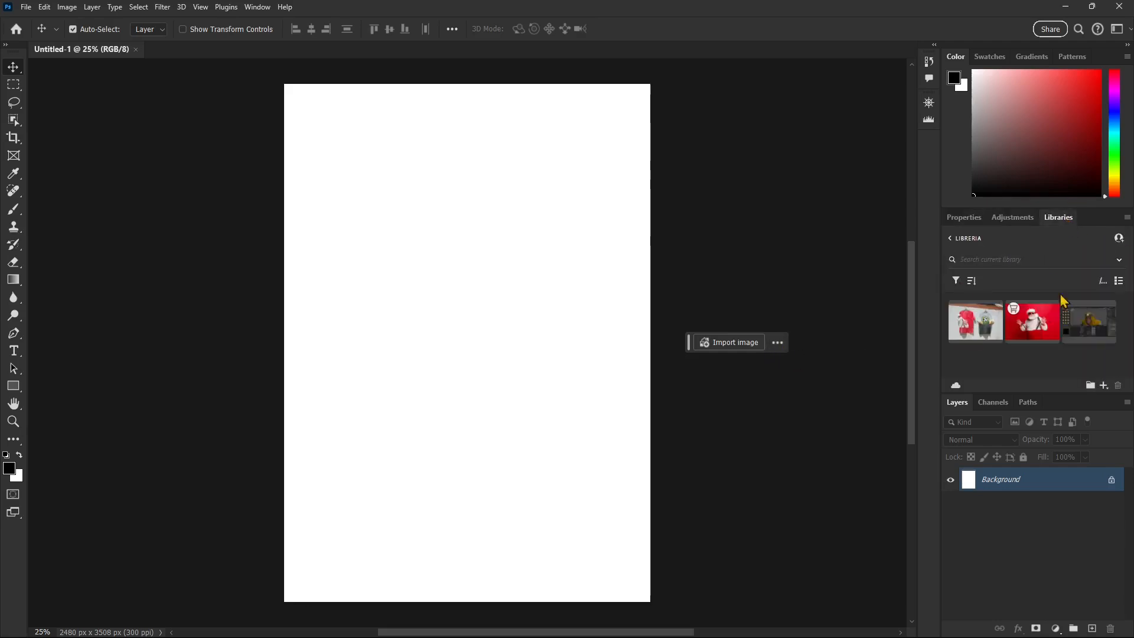
pyautogui.click(779, 342)
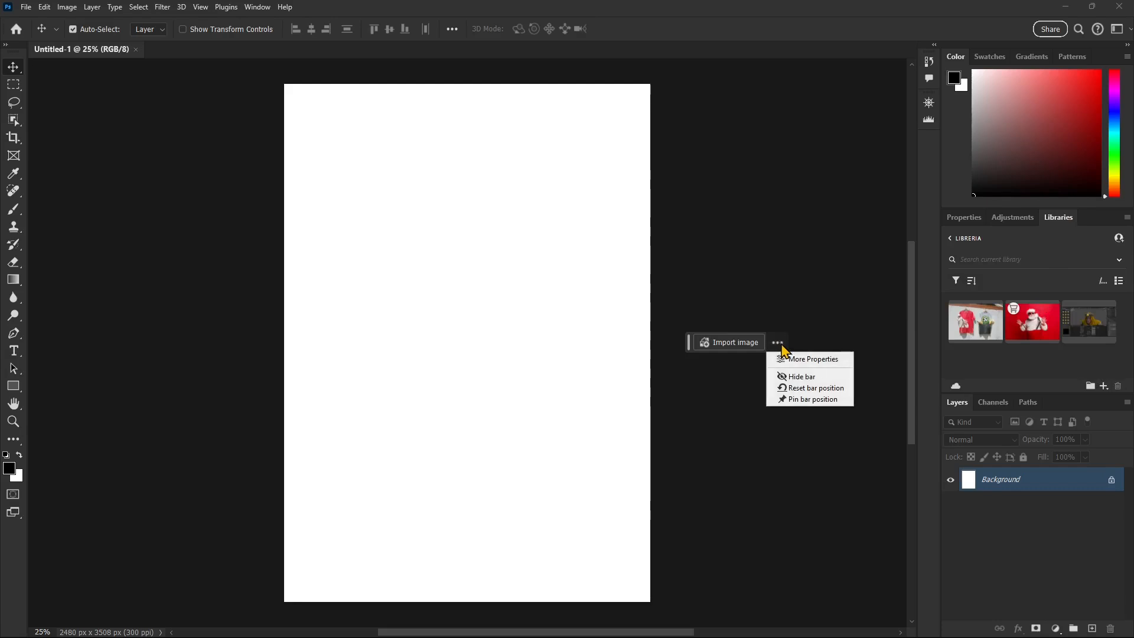
pyautogui.click(830, 359)
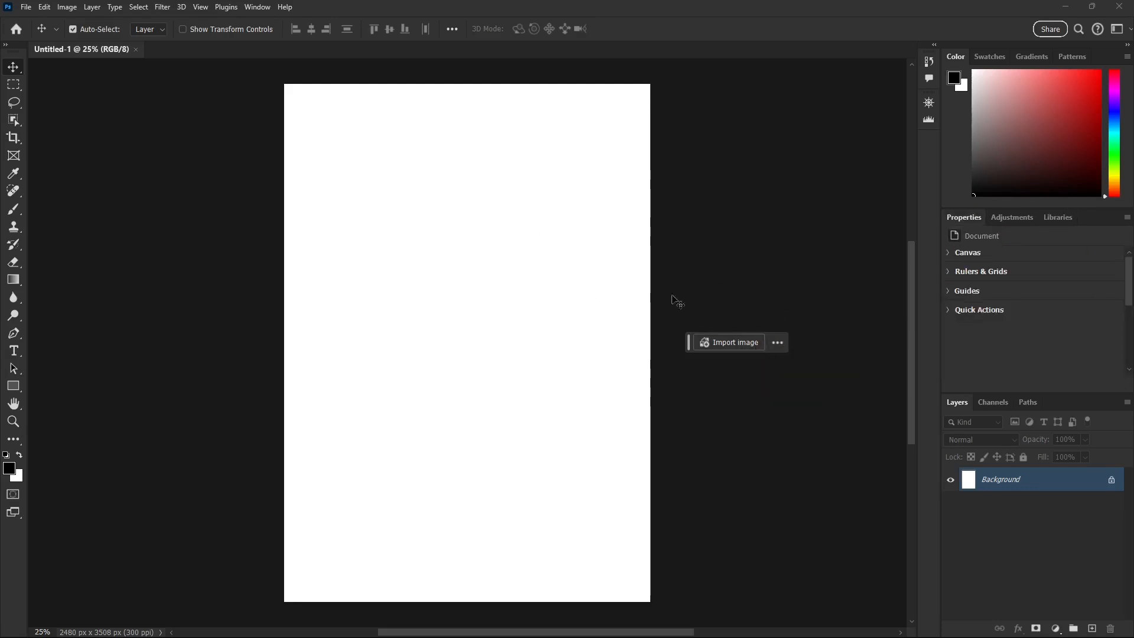
# Pin the contextual task bar in place beside the page.
pyautogui.click(778, 343)
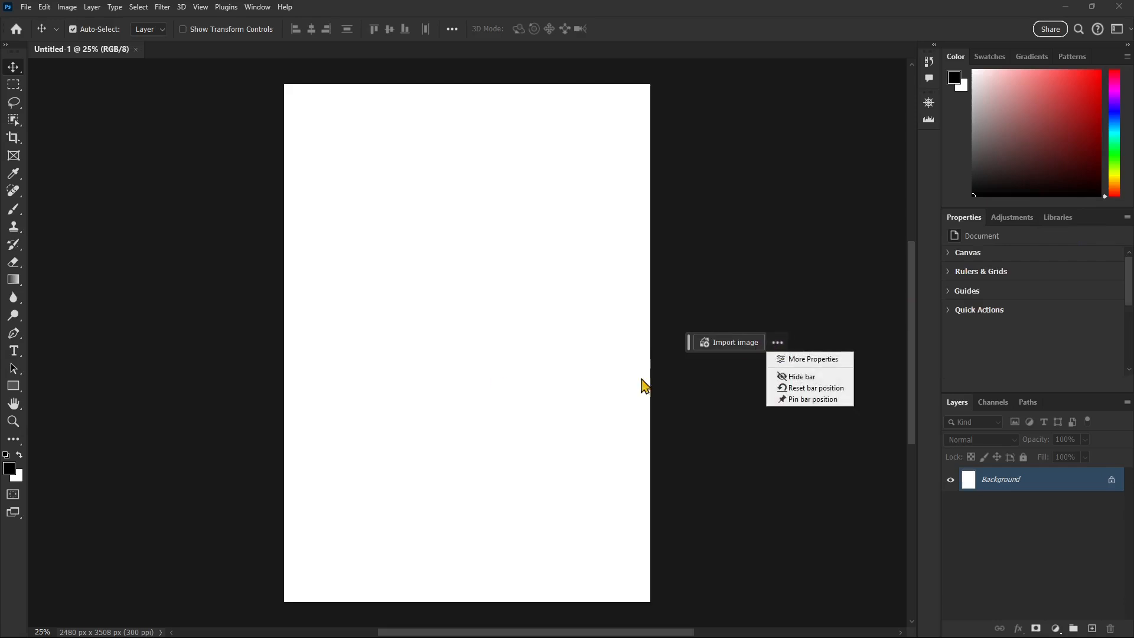
pyautogui.click(796, 399)
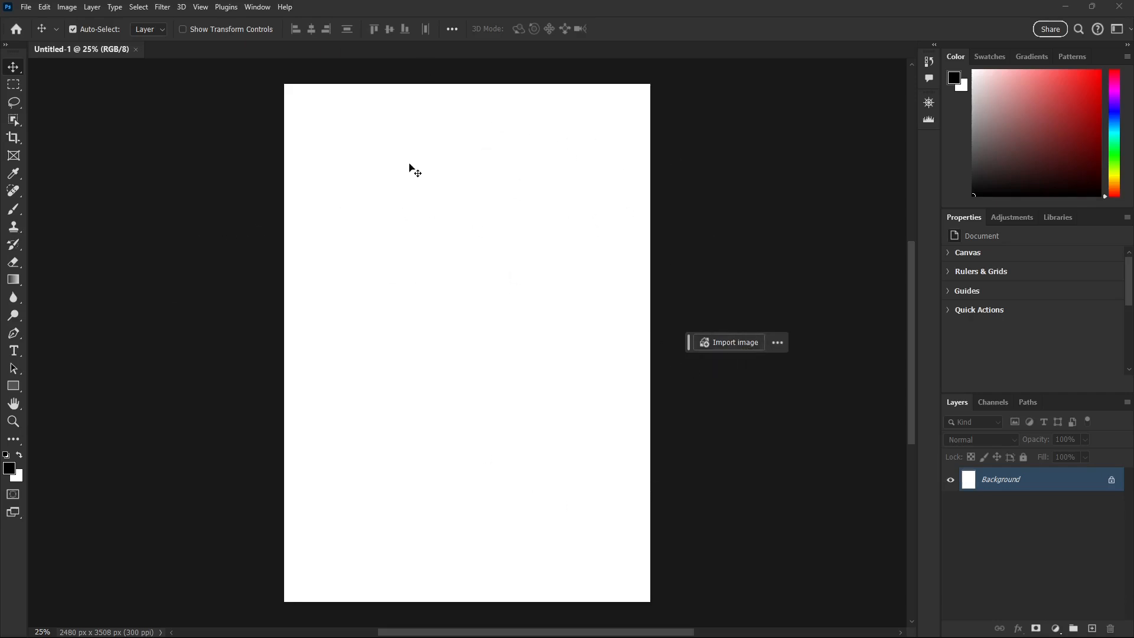
# Start importing an image, enlarge the file browser and select IMG_20230730_131710 in the Photos folder.
pyautogui.click(724, 348)
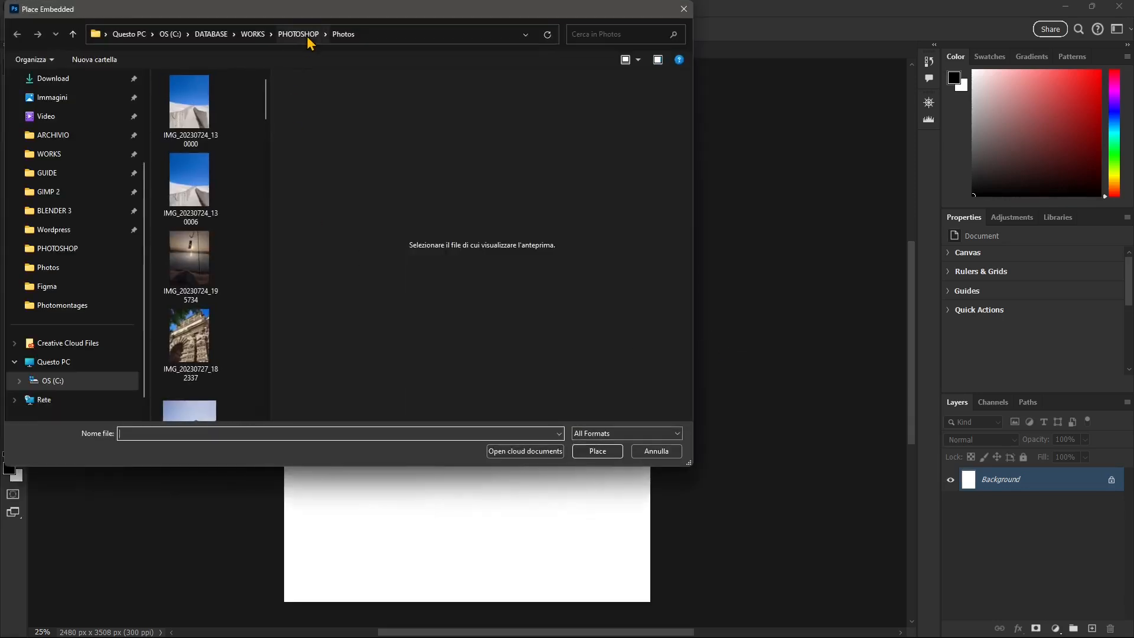
pyautogui.moveTo(689, 462); pyautogui.dragTo(773, 483)
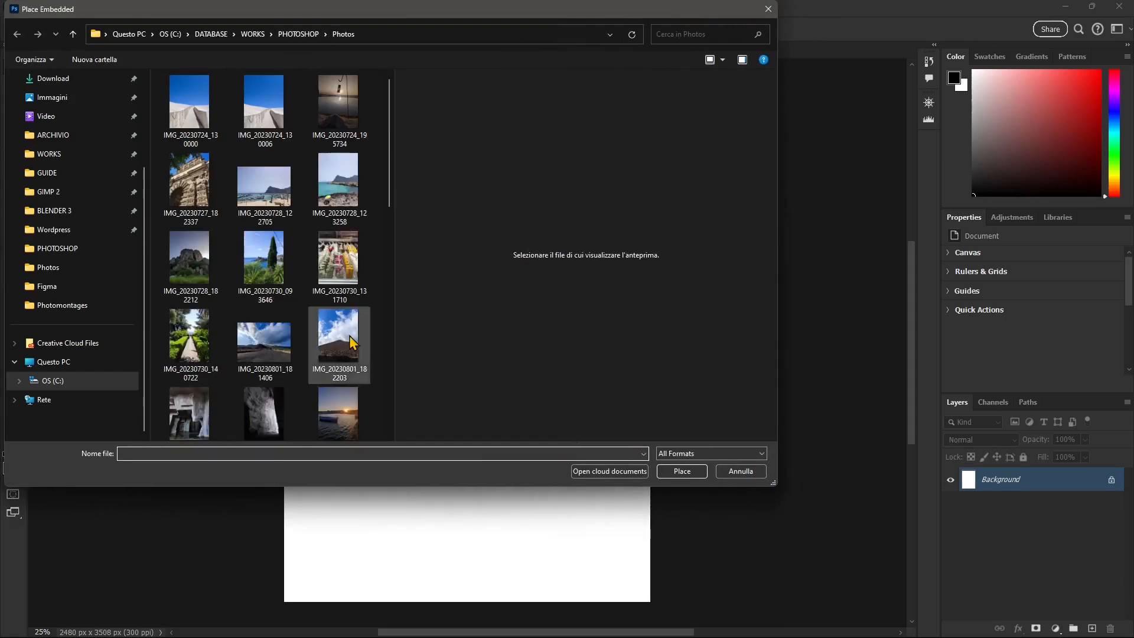
pyautogui.scroll(-10, 259, 316)
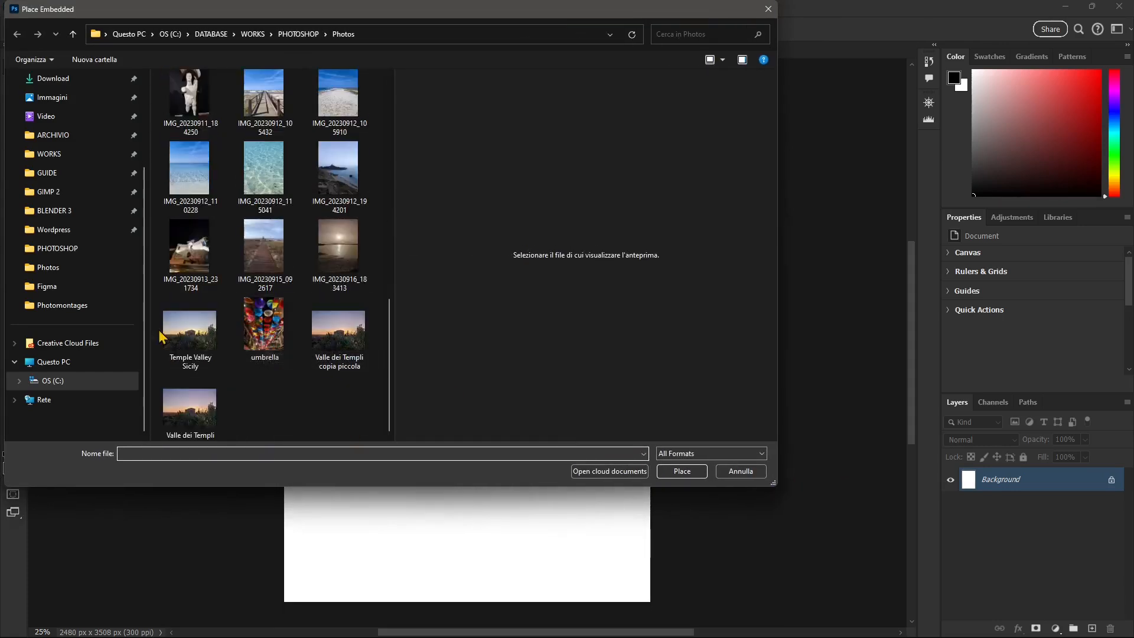
pyautogui.scroll(10, 282, 321)
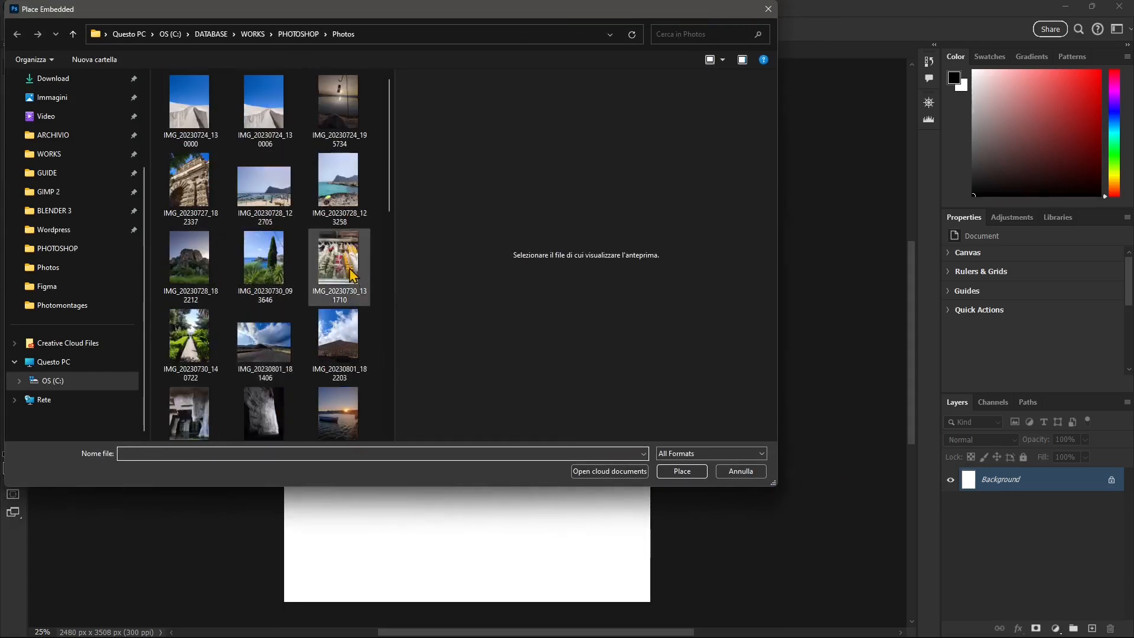
pyautogui.click(353, 277)
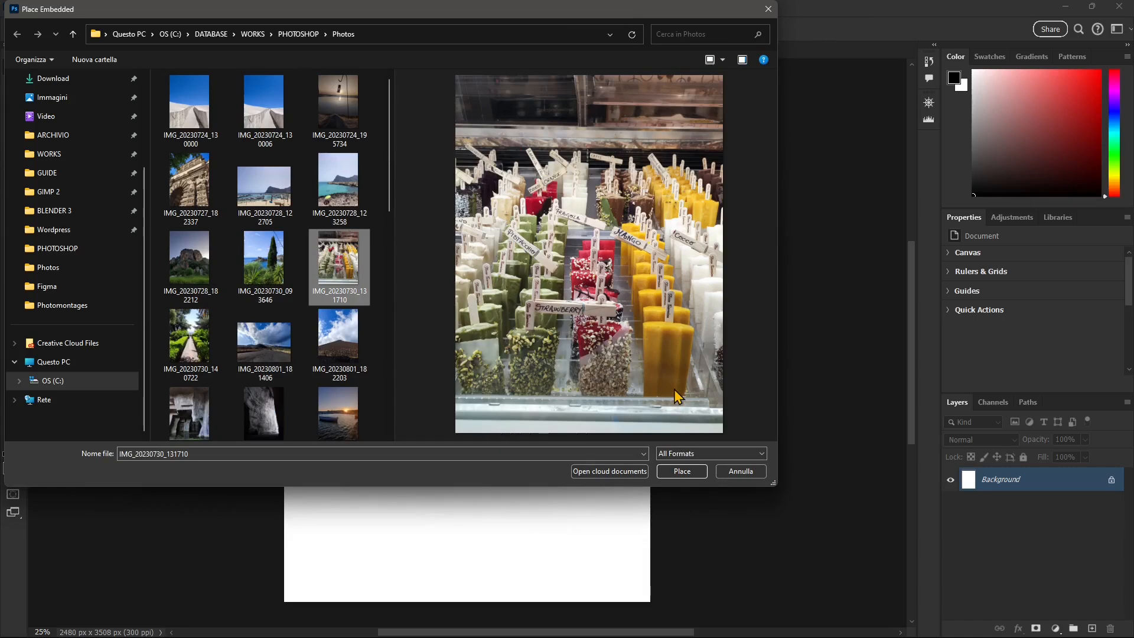
# Resize and reposition the Place Embedded window over the page, and place the selected photo in the document.
pyautogui.moveTo(531, 15); pyautogui.dragTo(651, 55)
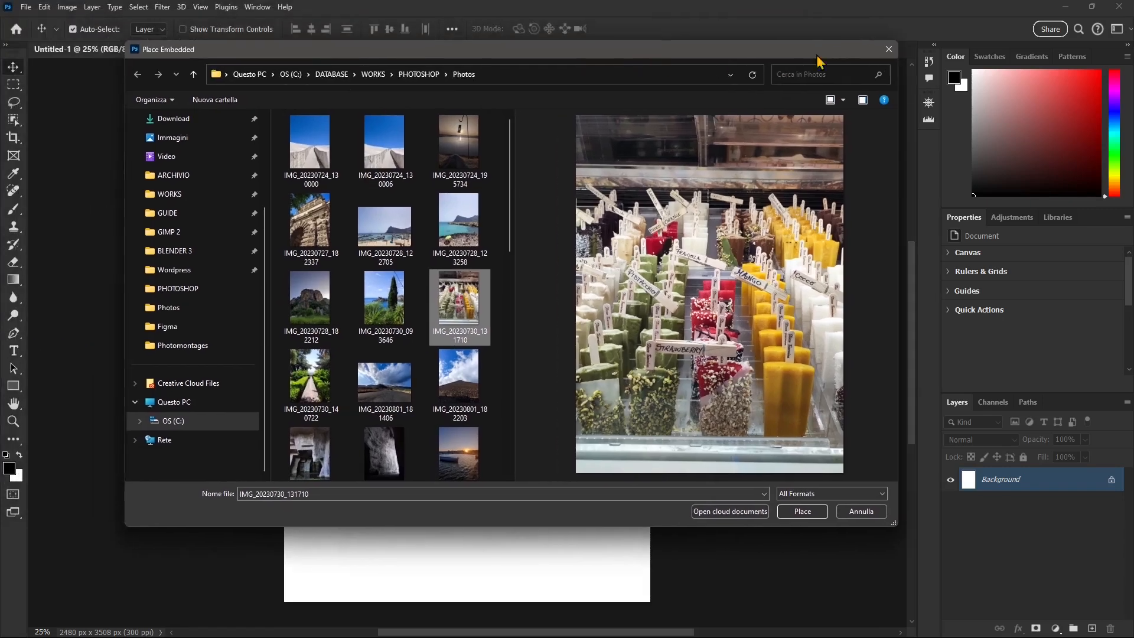
pyautogui.moveTo(898, 43); pyautogui.dragTo(762, 85)
pyautogui.moveTo(296, 101); pyautogui.dragTo(384, 114)
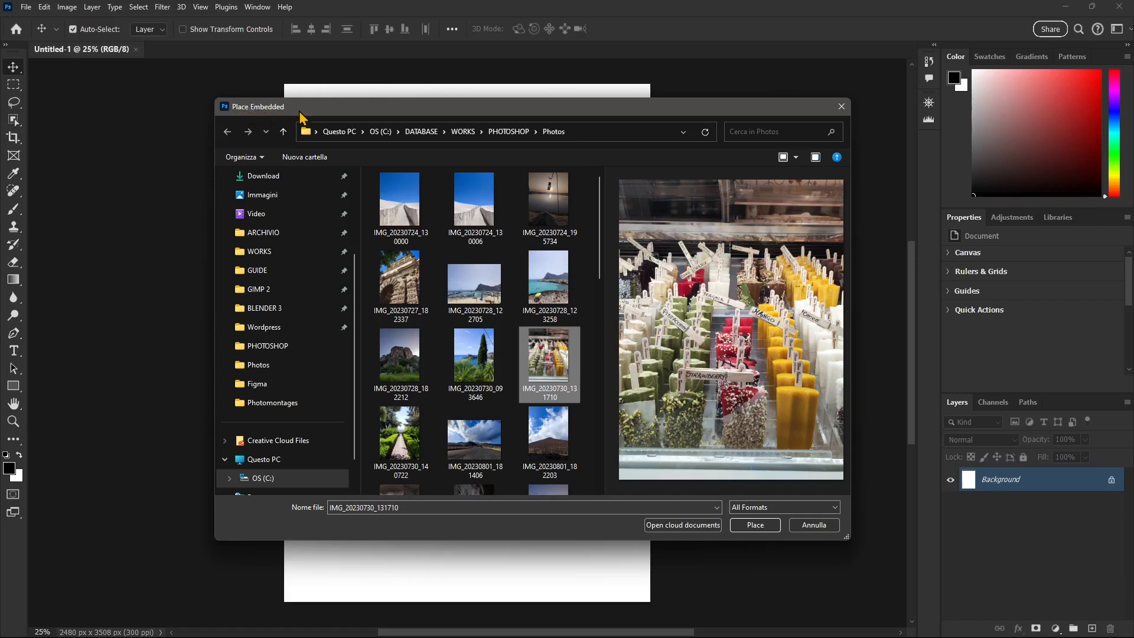
pyautogui.moveTo(215, 98); pyautogui.dragTo(295, 143)
pyautogui.moveTo(360, 155); pyautogui.dragTo(320, 115)
pyautogui.moveTo(820, 501); pyautogui.dragTo(818, 547)
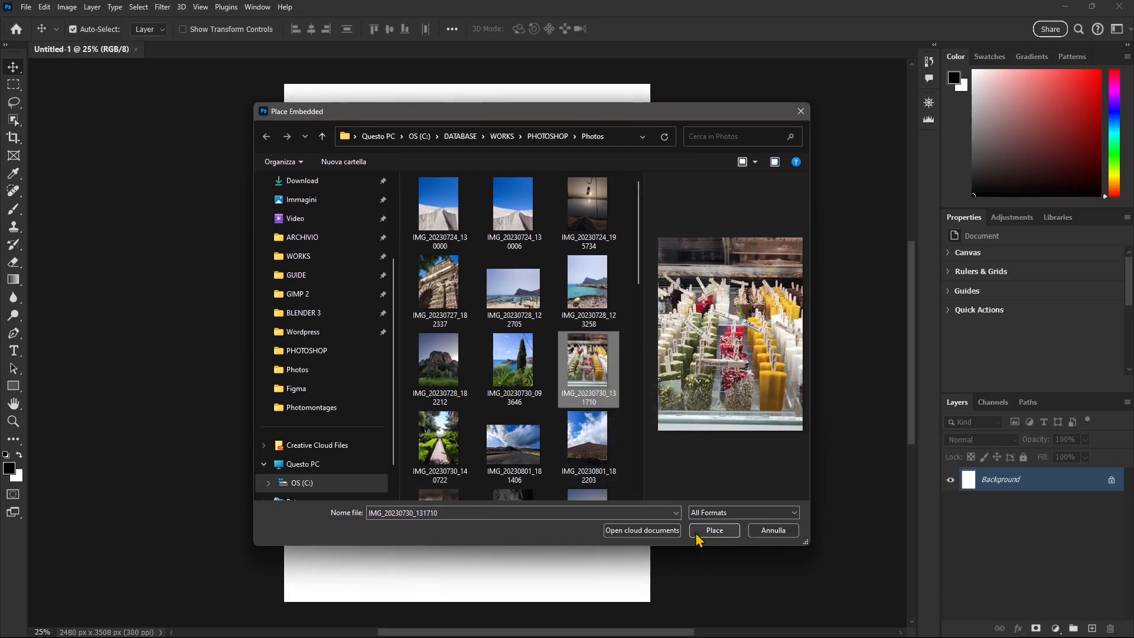
pyautogui.click(714, 531)
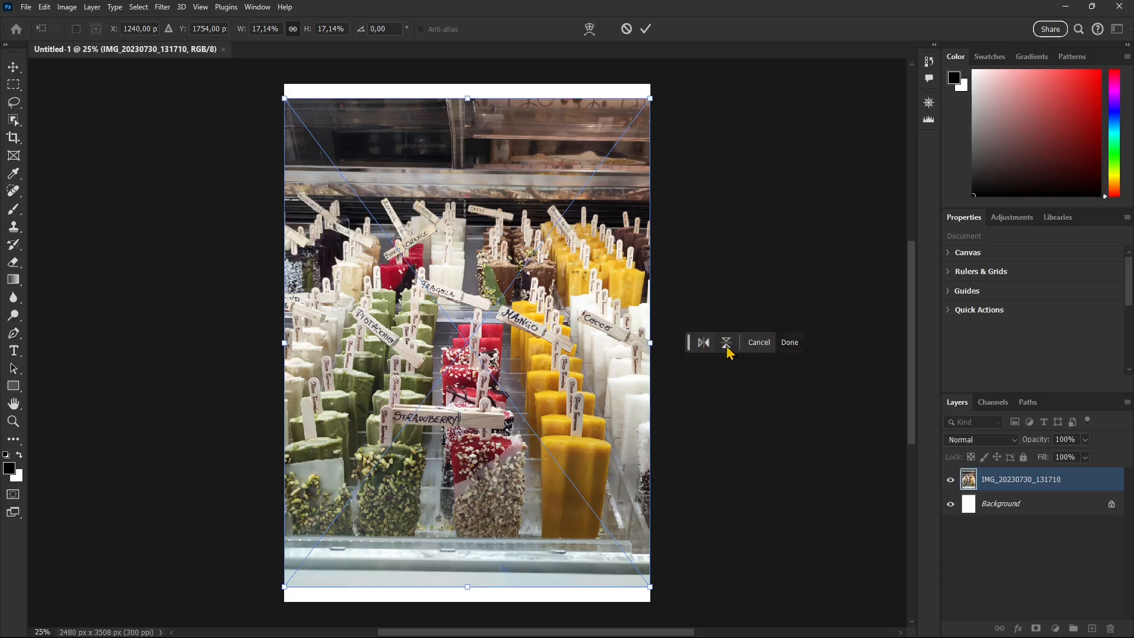
# Try the horizontal and vertical flips on the placed photo, restoring its original orientation each time.
pyautogui.click(706, 349)
pyautogui.click(706, 348)
pyautogui.click(705, 345)
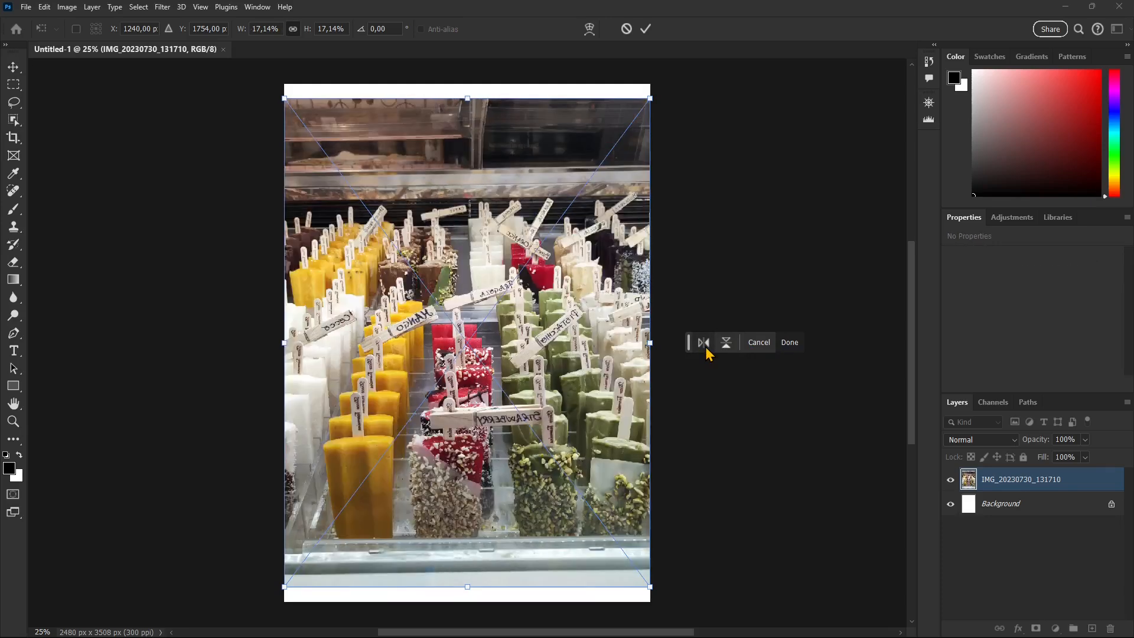
pyautogui.click(705, 345)
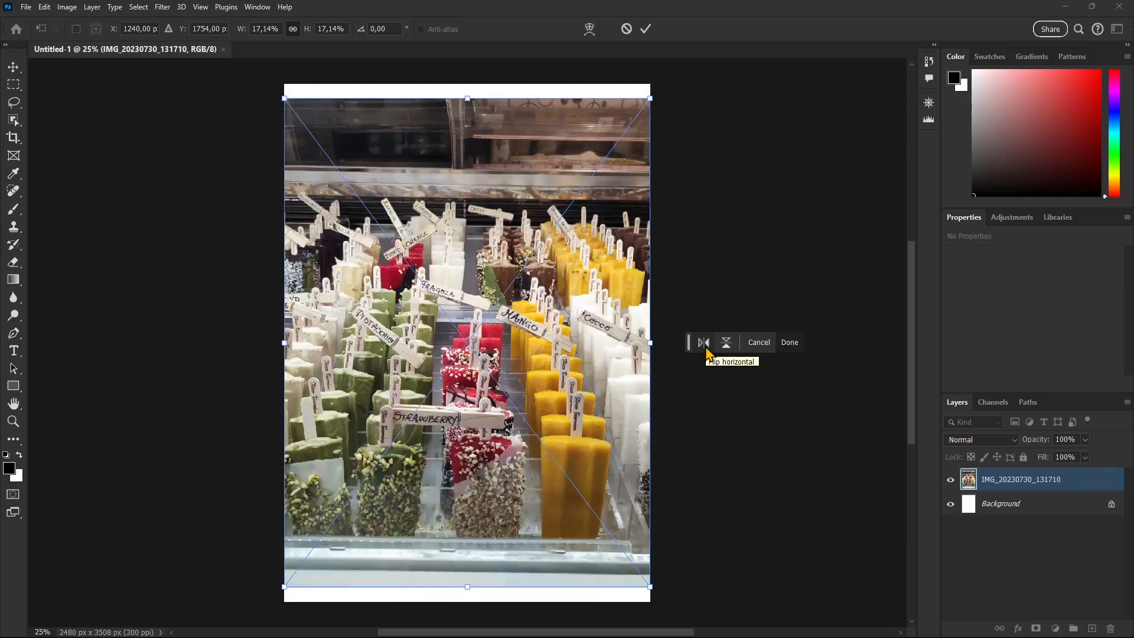
pyautogui.click(725, 347)
pyautogui.click(725, 346)
pyautogui.click(705, 343)
pyautogui.click(705, 344)
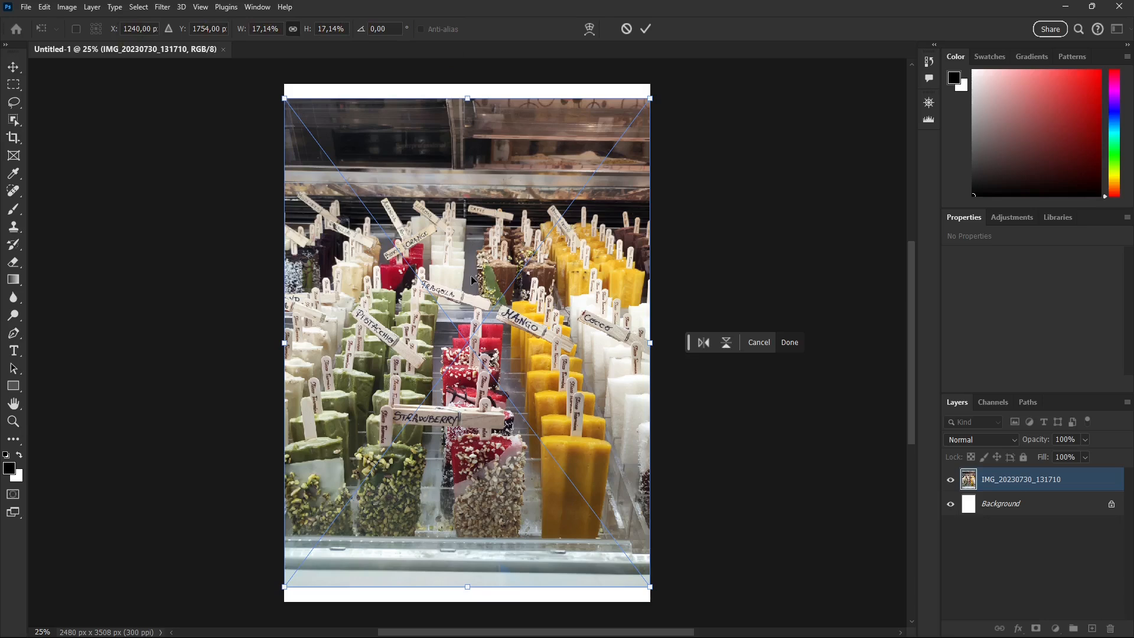
# Move the placed photo around the page, scale it down to about 10.68% and position it near the middle.
pyautogui.moveTo(467, 282); pyautogui.dragTo(494, 292)
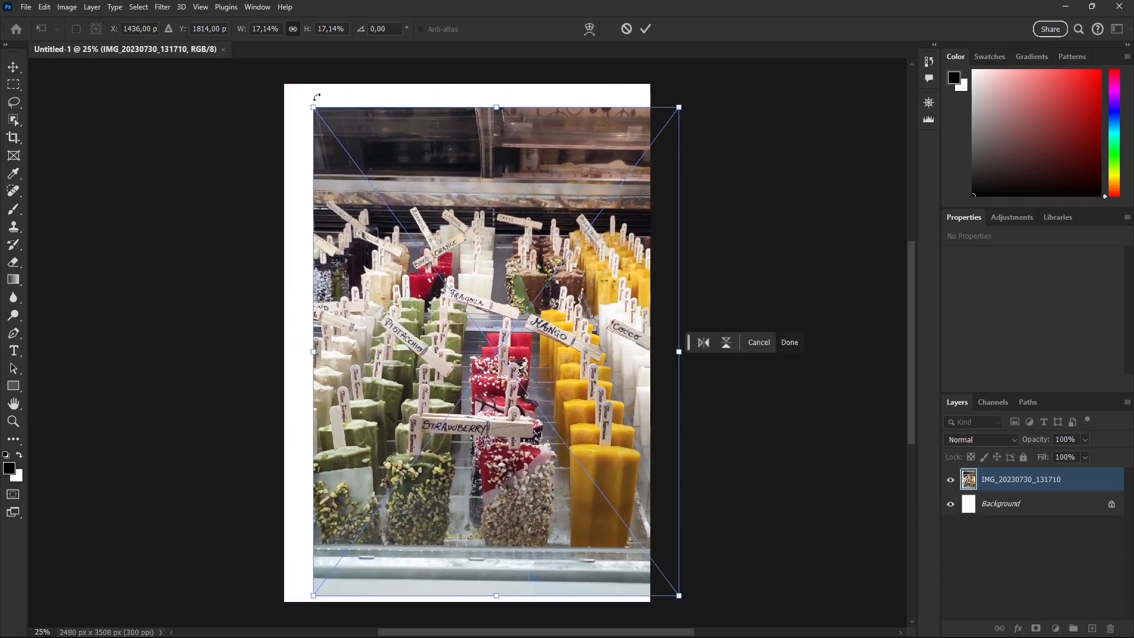
pyautogui.moveTo(515, 279)
pyautogui.mouseDown()
pyautogui.moveTo(514, 255)
pyautogui.moveTo(428, 267)
pyautogui.moveTo(466, 315)
pyautogui.moveTo(522, 286)
pyautogui.moveTo(462, 285)
pyautogui.moveTo(475, 309)
pyautogui.moveTo(522, 296)
pyautogui.moveTo(482, 296)
pyautogui.moveTo(496, 290)
pyautogui.mouseUp()
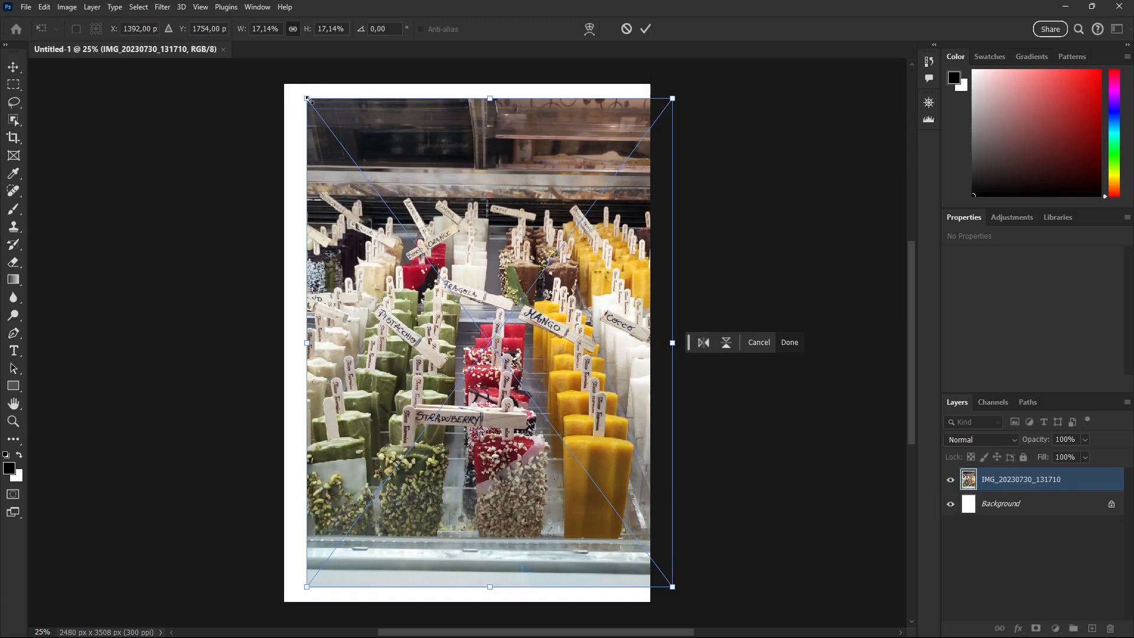
pyautogui.moveTo(305, 99); pyautogui.dragTo(338, 187)
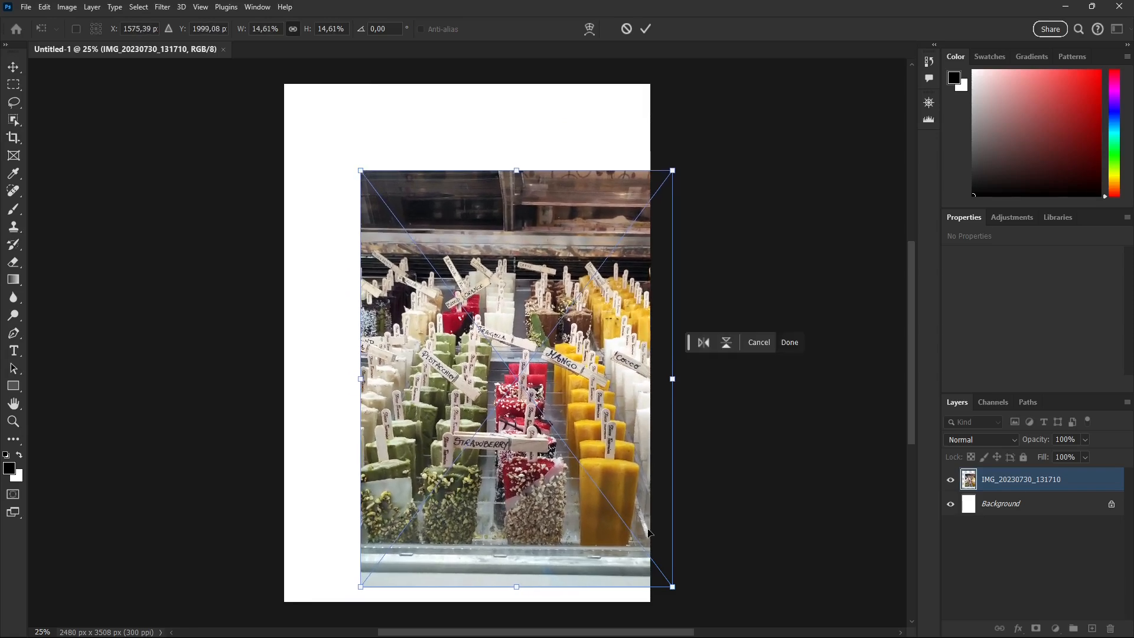
pyautogui.moveTo(667, 585); pyautogui.dragTo(598, 488)
pyautogui.moveTo(475, 170); pyautogui.dragTo(479, 185)
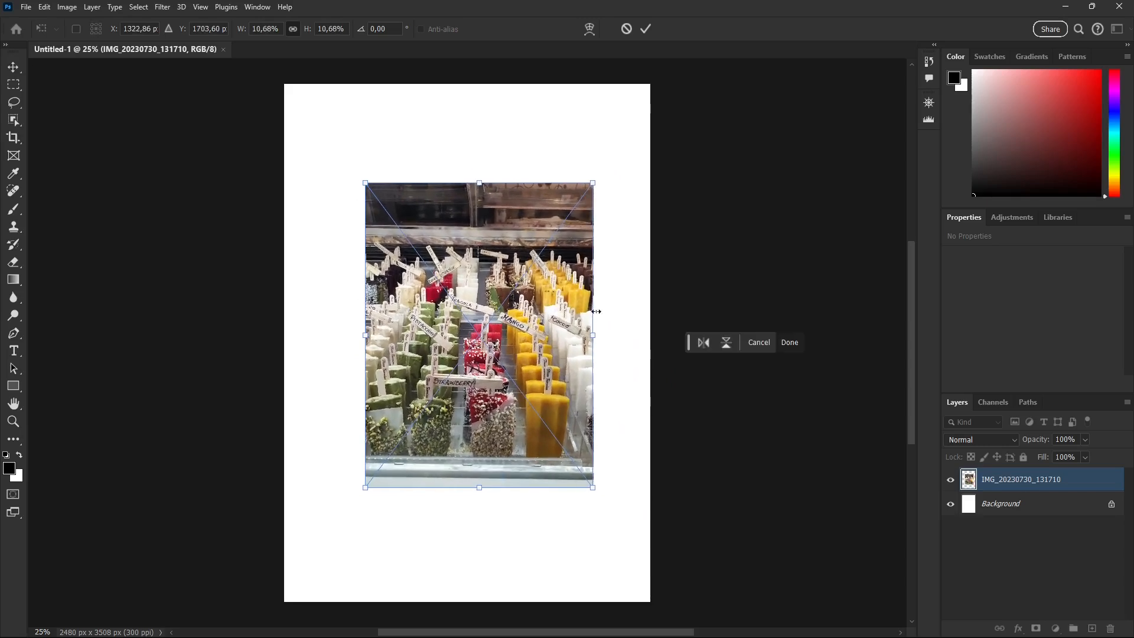
pyautogui.moveTo(593, 337); pyautogui.dragTo(587, 336)
pyautogui.moveTo(365, 335); pyautogui.dragTo(359, 336)
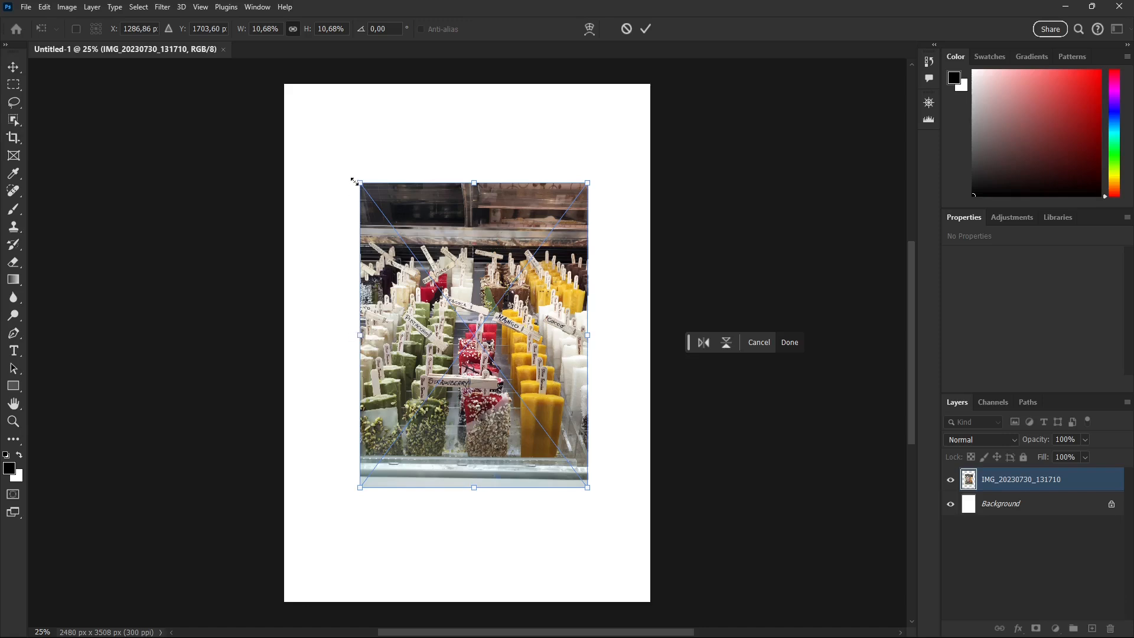
# Shrink the photo to about 9.26% and rotate it about 4.14° clockwise.
pyautogui.moveTo(359, 171); pyautogui.dragTo(422, 249)
pyautogui.moveTo(466, 282); pyautogui.dragTo(465, 270)
pyautogui.moveTo(467, 260); pyautogui.dragTo(509, 263)
pyautogui.moveTo(584, 179)
pyautogui.mouseDown()
pyautogui.moveTo(591, 168)
pyautogui.moveTo(534, 117)
pyautogui.moveTo(586, 181)
pyautogui.moveTo(592, 155)
pyautogui.moveTo(574, 186)
pyautogui.mouseUp()
pyautogui.moveTo(346, 460); pyautogui.dragTo(361, 442)
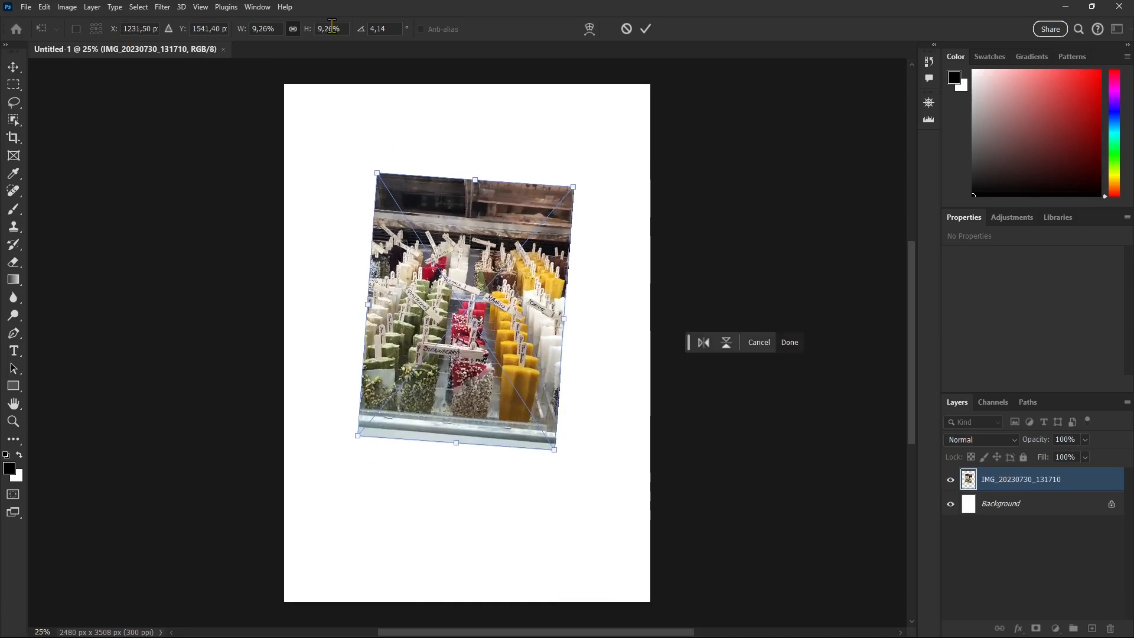
# Reposition the tilted photo to about X 1353 px and Y 1719 px.
pyautogui.moveTo(487, 241); pyautogui.dragTo(489, 272)
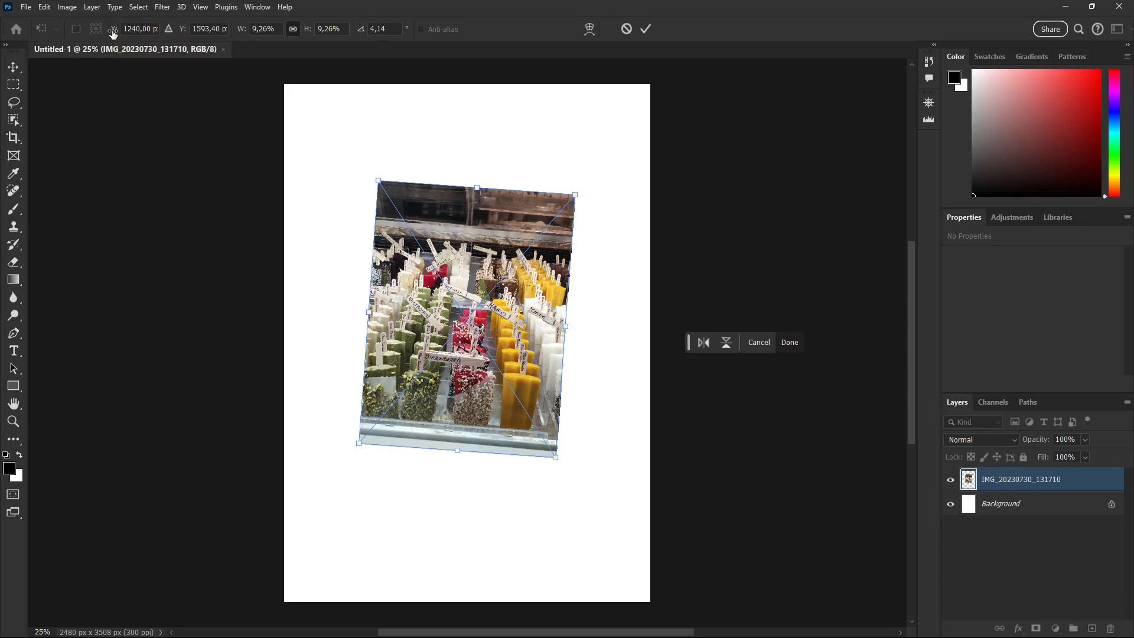
pyautogui.moveTo(113, 32); pyautogui.dragTo(195, 56)
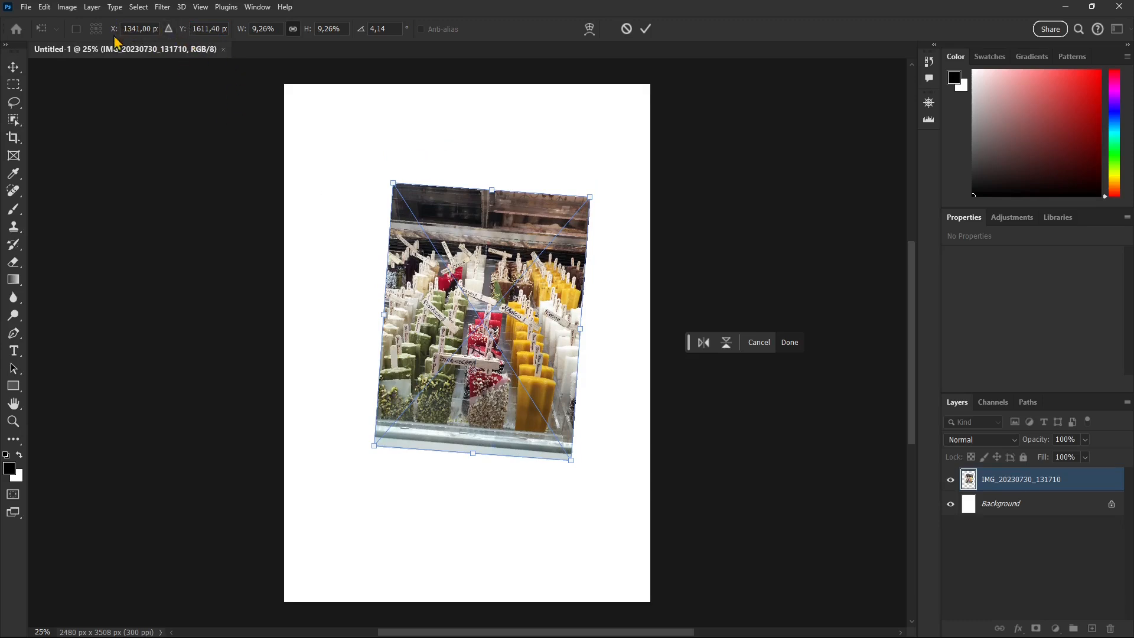
pyautogui.moveTo(470, 269)
pyautogui.mouseDown()
pyautogui.moveTo(465, 75)
pyautogui.moveTo(465, 246)
pyautogui.moveTo(461, 78)
pyautogui.moveTo(478, 290)
pyautogui.mouseUp()
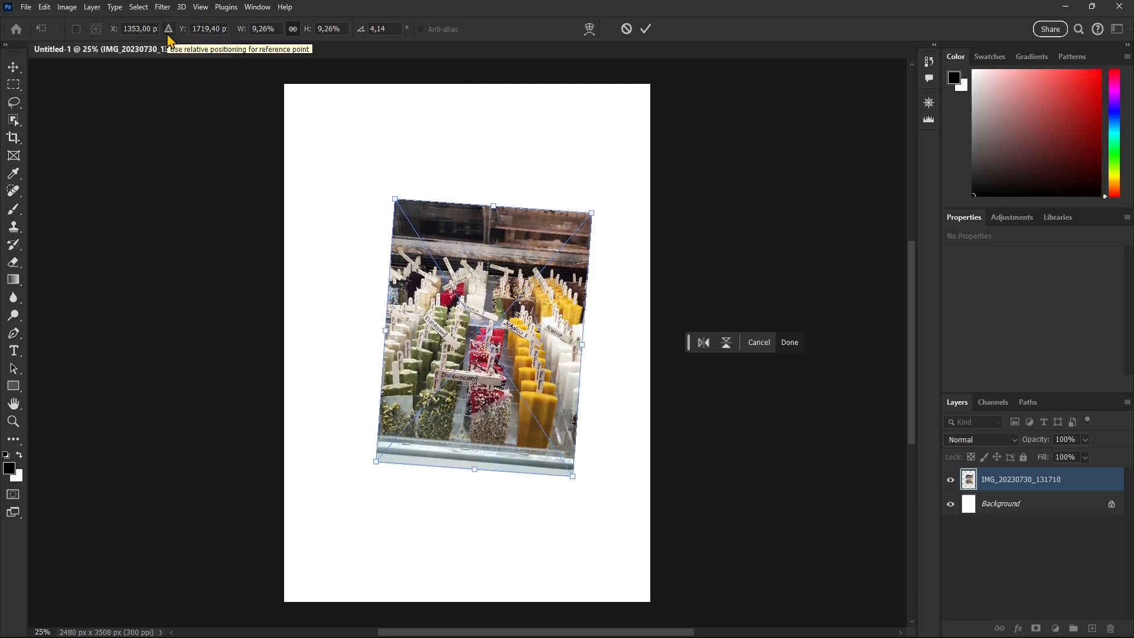
# Set the horizontal position of the photo's reference point to 0 px.
pyautogui.doubleClick(136, 30)
pyautogui.click(129, 30)
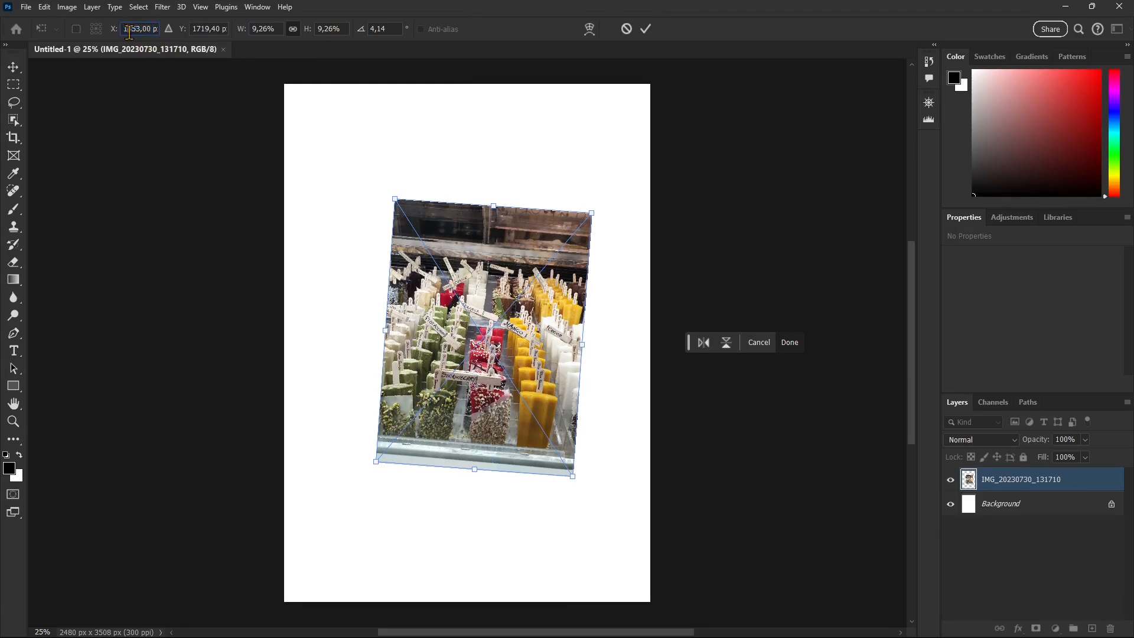
pyautogui.moveTo(121, 30); pyautogui.dragTo(162, 38)
pyautogui.click(132, 29)
pyautogui.doubleClick(132, 29)
pyautogui.click(132, 29)
pyautogui.doubleClick(141, 29)
pyautogui.click(140, 29)
pyautogui.doubleClick(140, 29)
pyautogui.click(143, 29)
pyautogui.moveTo(150, 30); pyautogui.dragTo(97, 41)
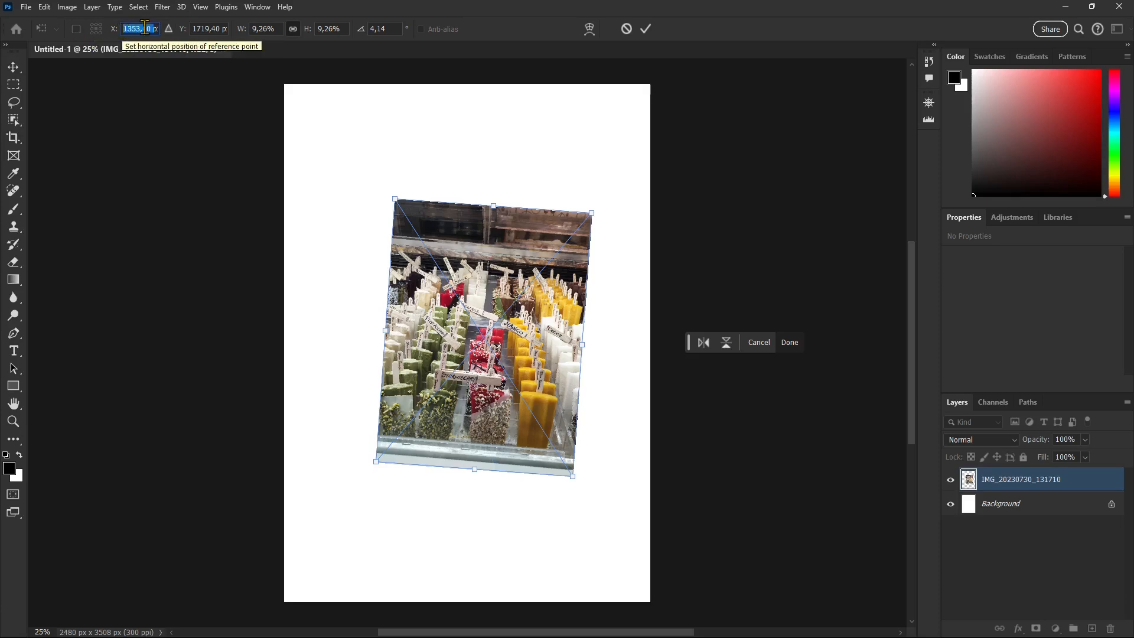
pyautogui.write('0')
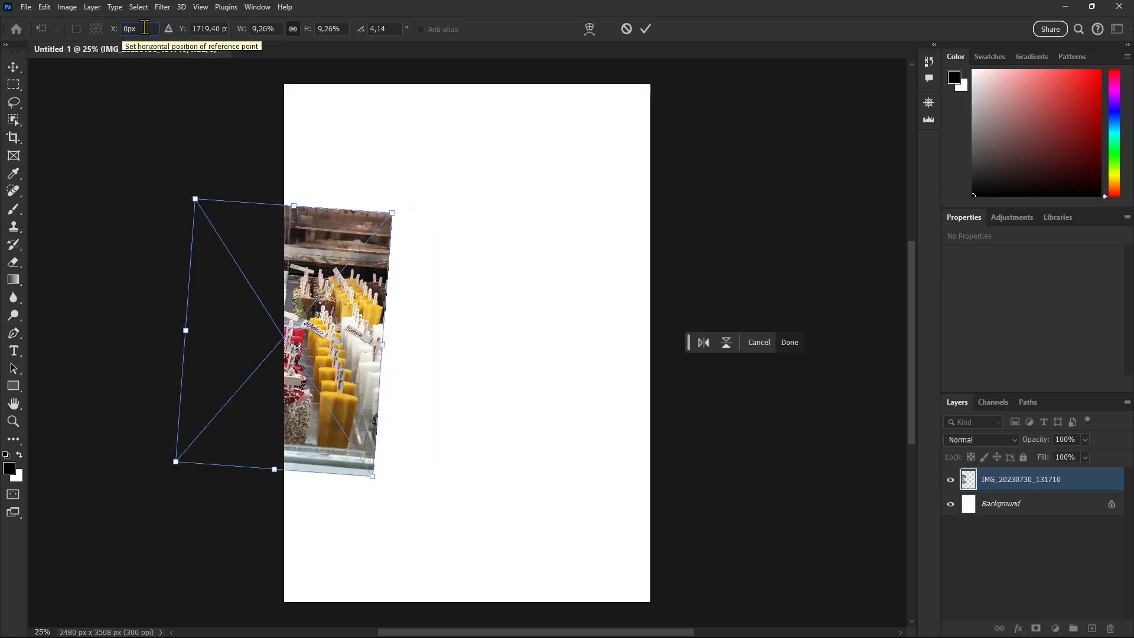
# Set the vertical position of the photo's reference point to 0 px.
pyautogui.click(208, 29)
pyautogui.doubleClick(209, 30)
pyautogui.click(210, 29)
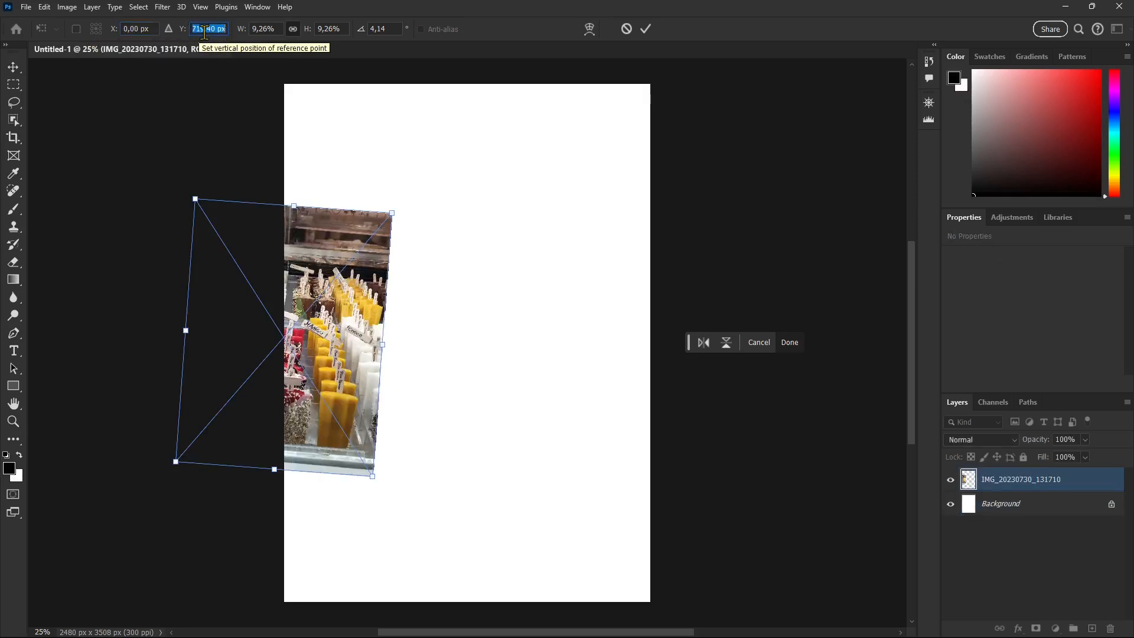
pyautogui.write('0')
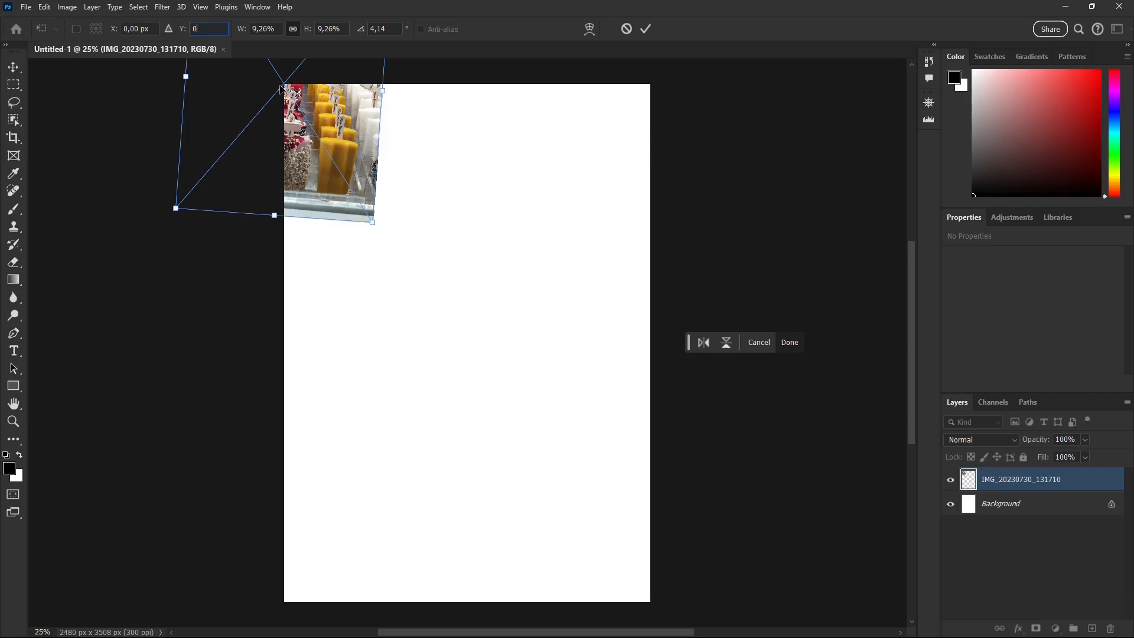
# Move the photo to about X 364 px and Y 412 px, and turn on relative positioning for its reference point.
pyautogui.moveTo(290, 87); pyautogui.dragTo(321, 86)
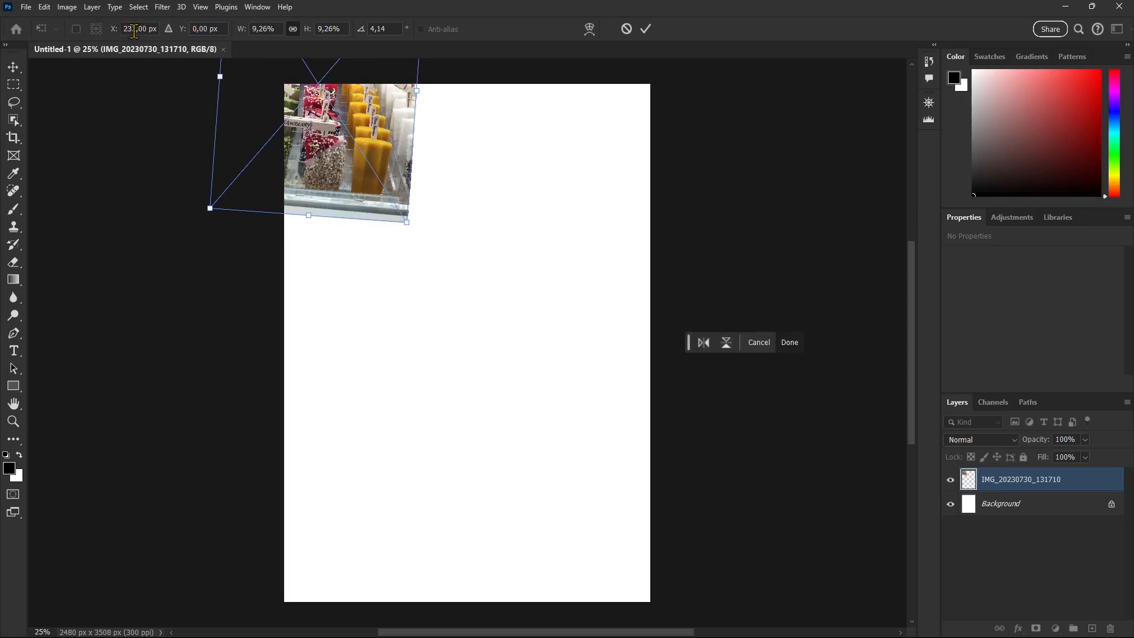
pyautogui.moveTo(322, 91); pyautogui.dragTo(330, 152)
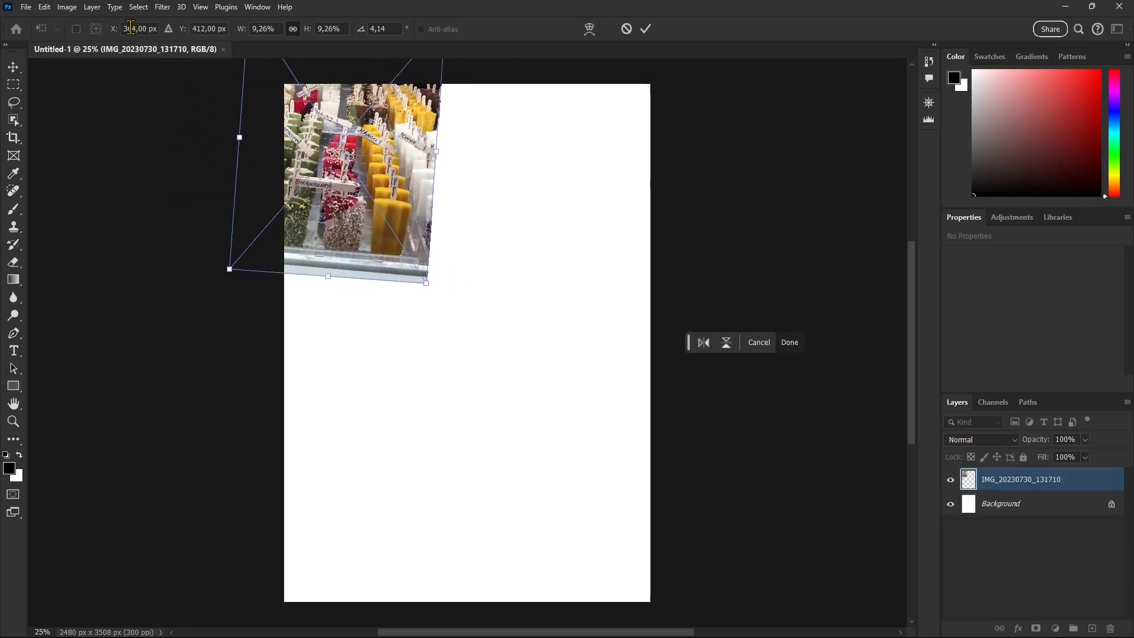
pyautogui.click(169, 30)
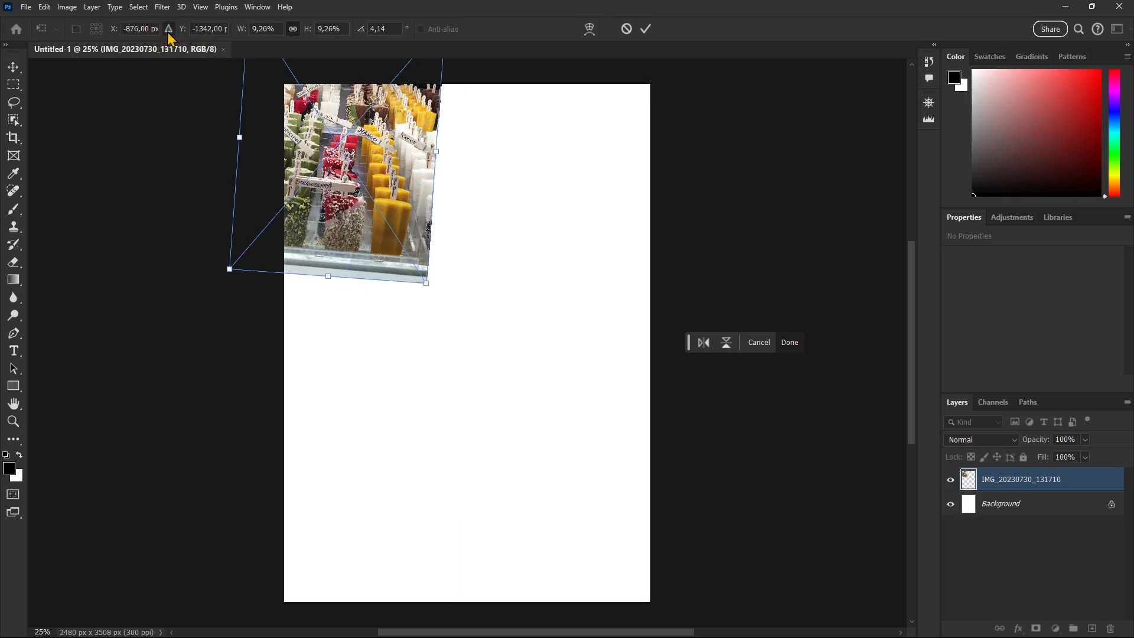
# Bring the photo back onto the page and centre it with relative X and Y offsets of 0 px.
pyautogui.moveTo(322, 115); pyautogui.dragTo(452, 267)
pyautogui.click(131, 31)
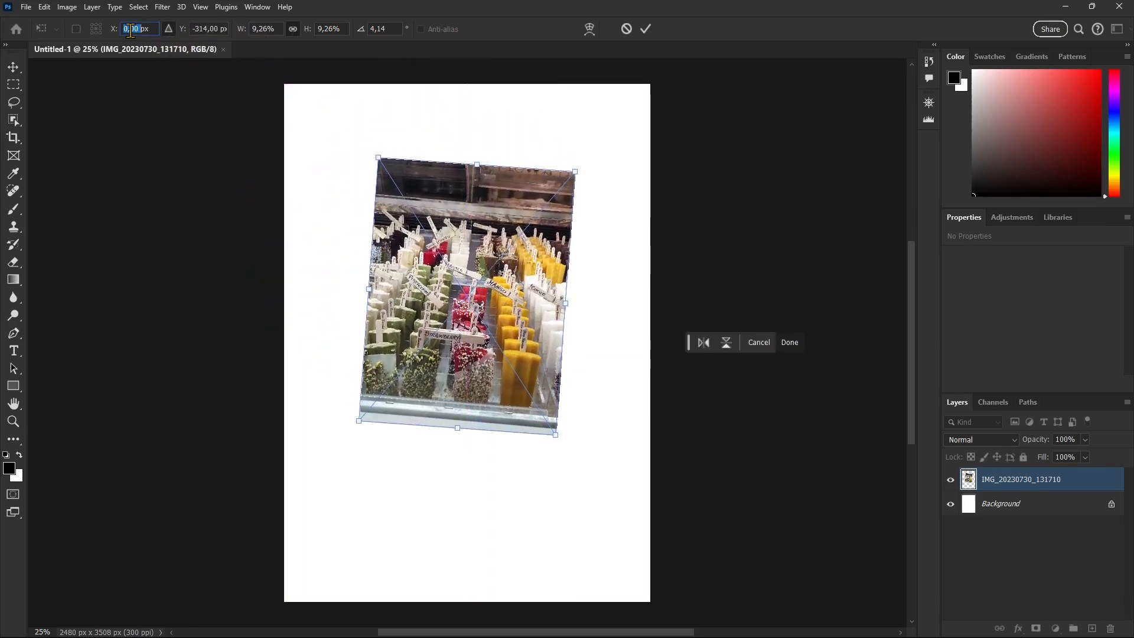
pyautogui.press('Tab')
pyautogui.write('0')
pyautogui.press('Tab')
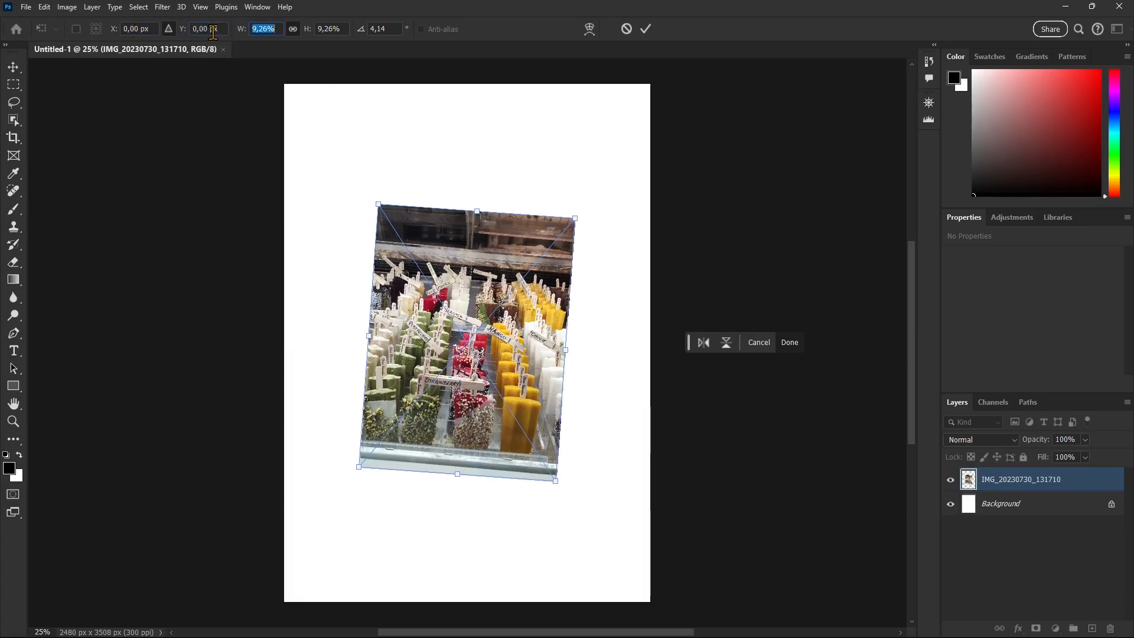
# Set the photo's linked width and height scale to 10%.
pyautogui.press('Tab')
pyautogui.press('Tab')
pyautogui.press('Tab')
pyautogui.press('Tab')
pyautogui.press('Tab')
pyautogui.press('Tab')
pyautogui.press('Tab')
pyautogui.press('Tab')
pyautogui.press('Tab')
pyautogui.press('Tab')
pyautogui.write('10')
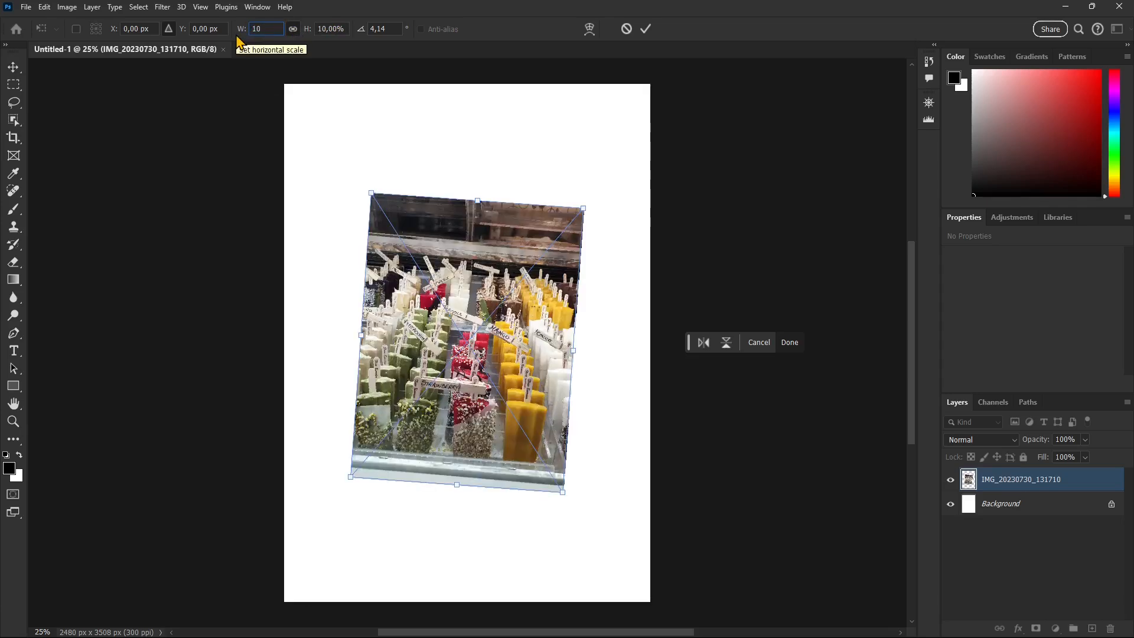
pyautogui.press('Tab')
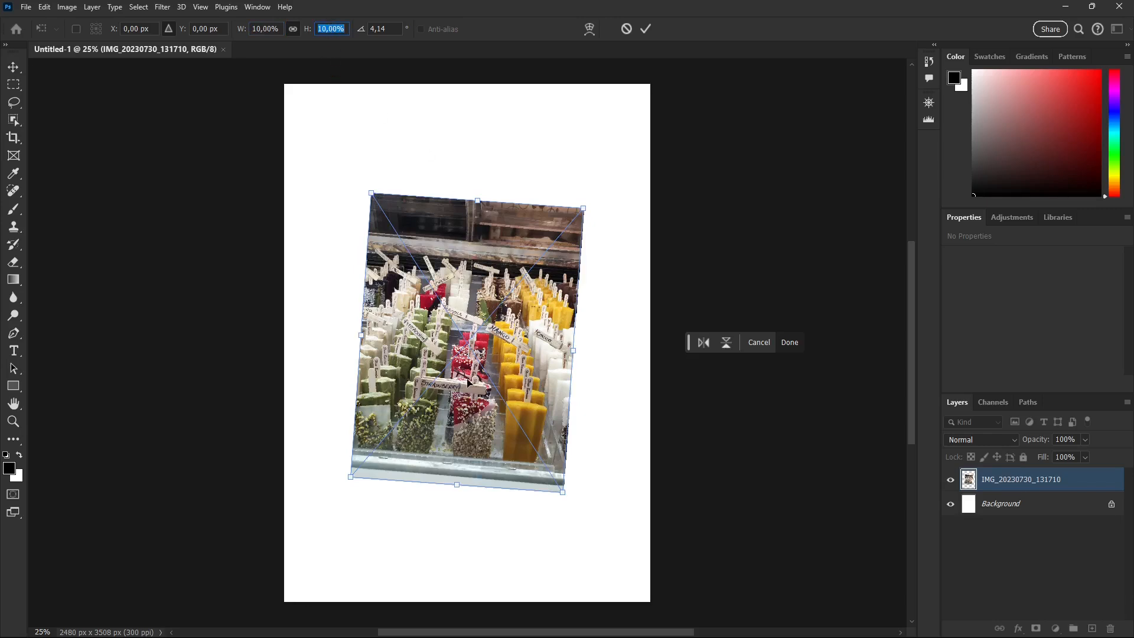
# Set the photo's linked width and height scale to 5%.
pyautogui.click(270, 29)
pyautogui.write('5')
pyautogui.press('Tab')
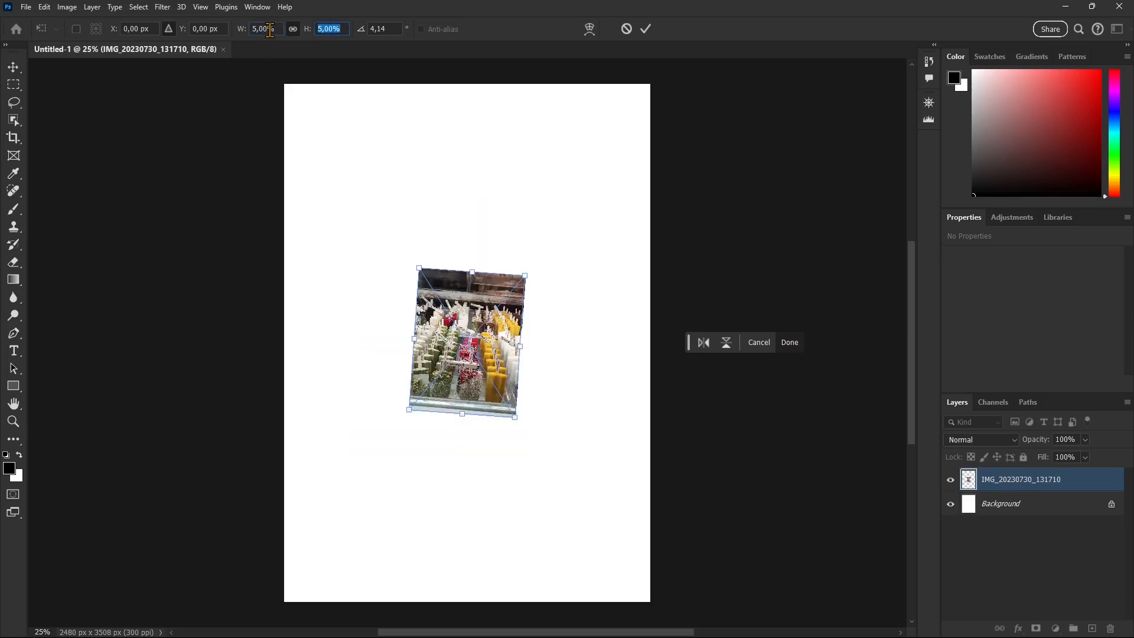
pyautogui.click(332, 28)
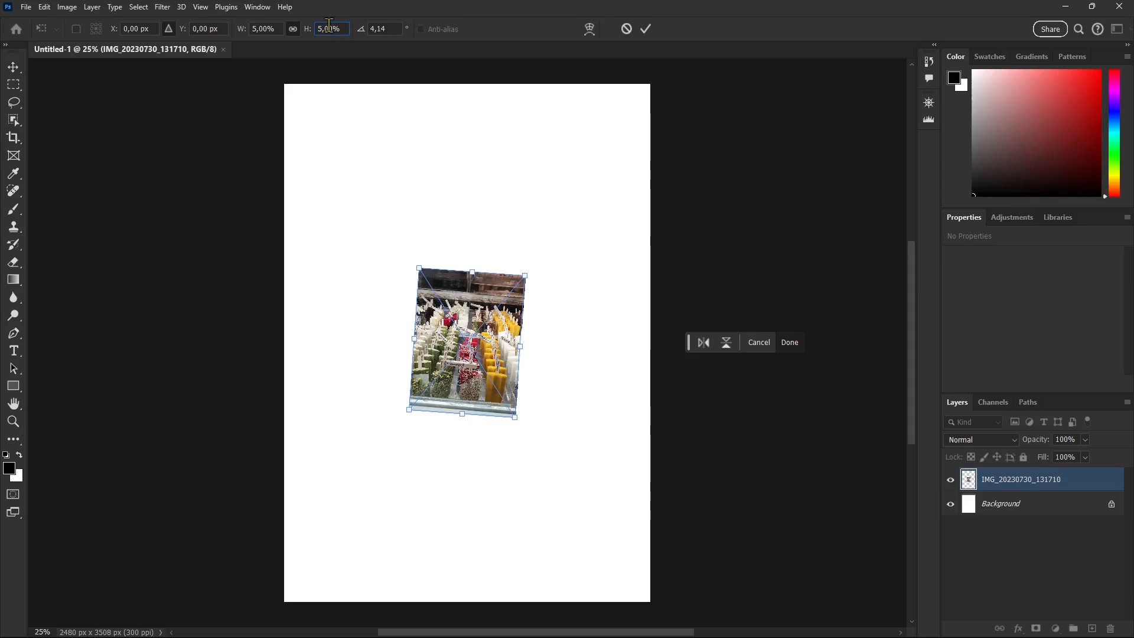
# Set the photo's rotation angle to 45°.
pyautogui.click(384, 29)
pyautogui.moveTo(390, 30); pyautogui.dragTo(369, 54)
pyautogui.write('45')
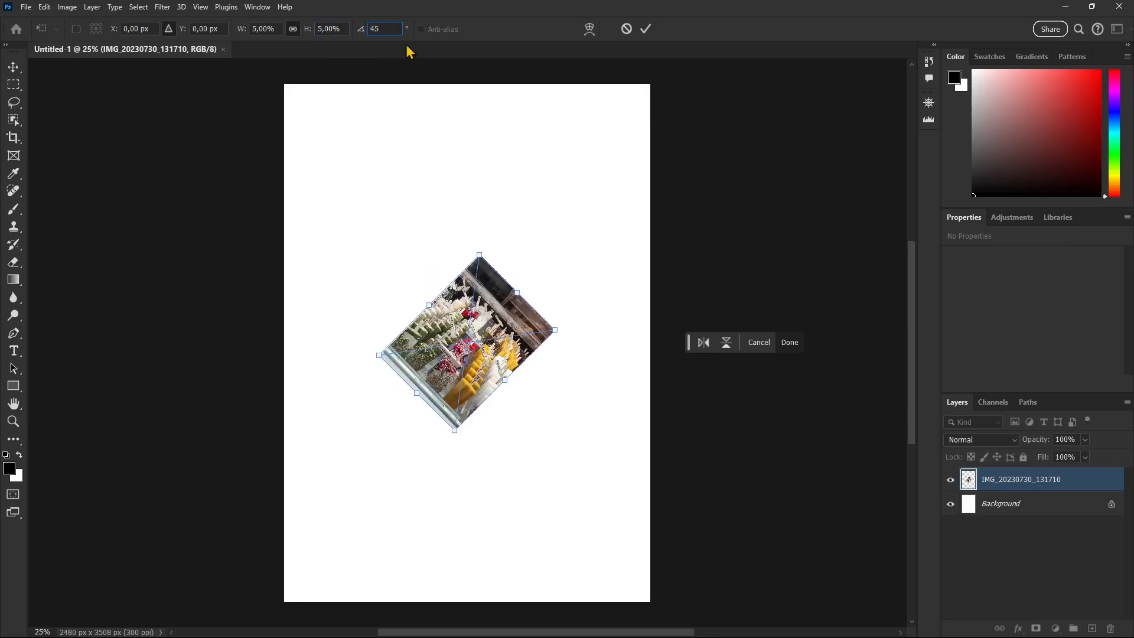
pyautogui.press('Return')
# Apply a 30° rotation to the photo and move it to about X 1189 px and Y 202 px.
pyautogui.write('30')
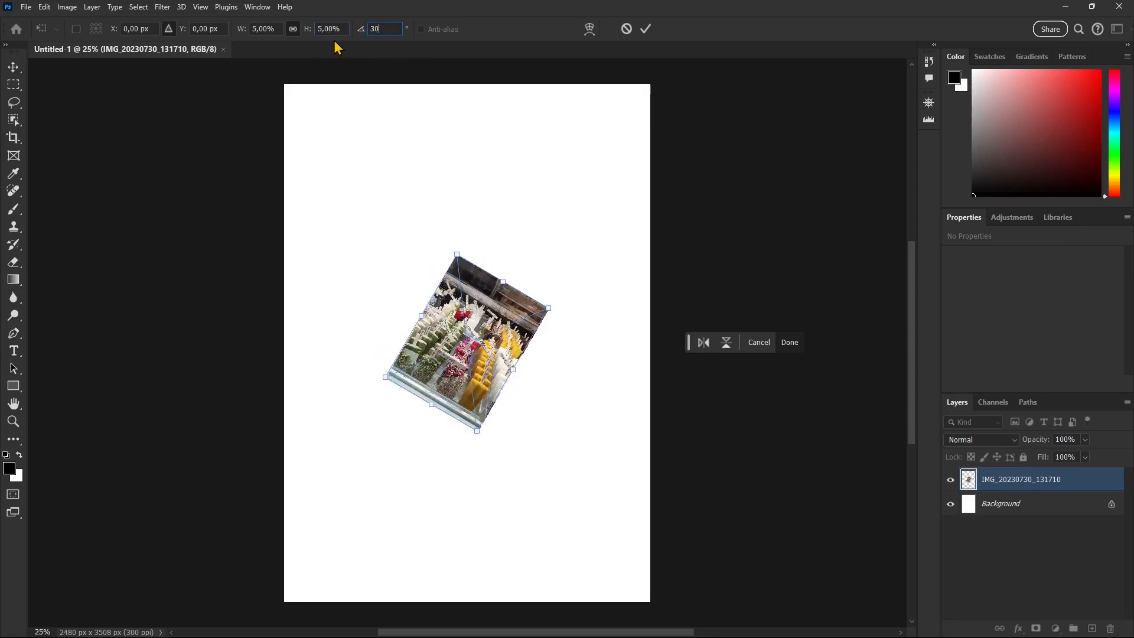
pyautogui.click(647, 29)
pyautogui.moveTo(500, 310); pyautogui.dragTo(577, 167)
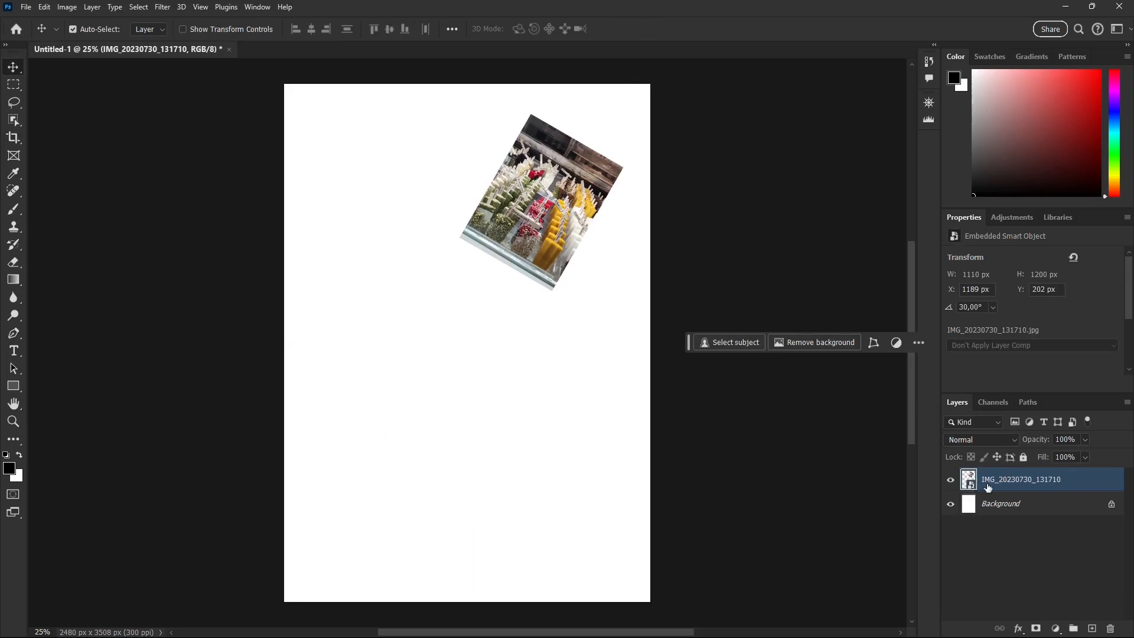
# Toggle the photo layer's visibility, then reset its transforms and move it over the page to about X -636 px and Y -300 px.
pyautogui.click(952, 488)
pyautogui.click(1074, 258)
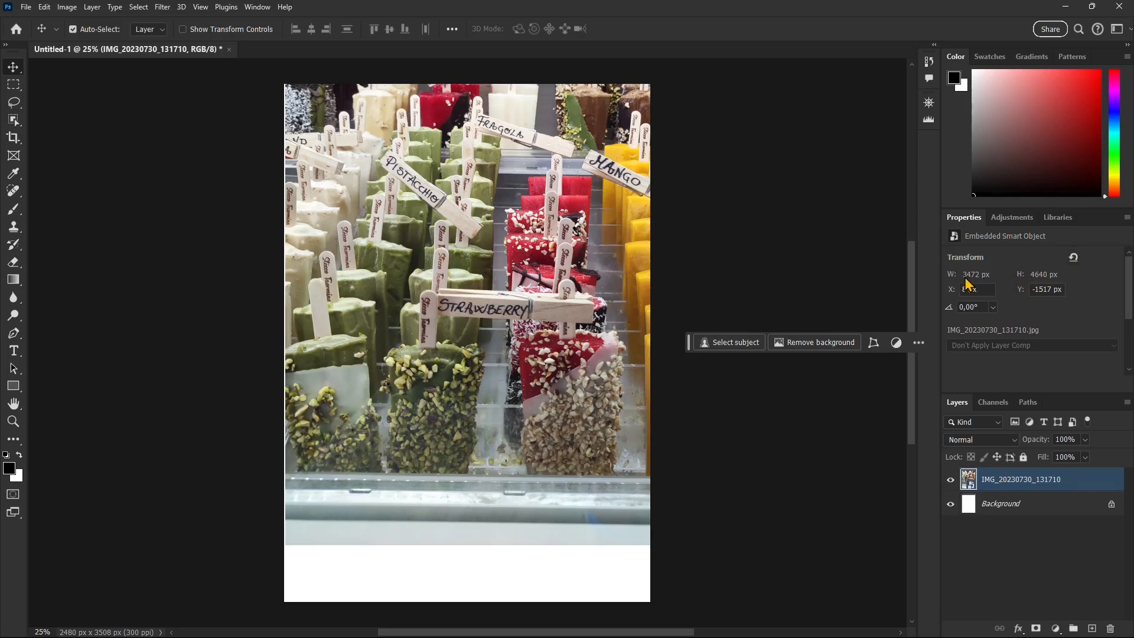
pyautogui.moveTo(497, 201); pyautogui.dragTo(484, 440)
pyautogui.moveTo(480, 332); pyautogui.dragTo(220, 364)
pyautogui.moveTo(407, 336); pyautogui.dragTo(661, 319)
pyautogui.moveTo(496, 384); pyautogui.dragTo(691, 345)
pyautogui.moveTo(674, 334); pyautogui.dragTo(387, 360)
pyautogui.moveTo(533, 380); pyautogui.dragTo(555, 360)
pyautogui.moveTo(416, 387); pyautogui.dragTo(332, 317)
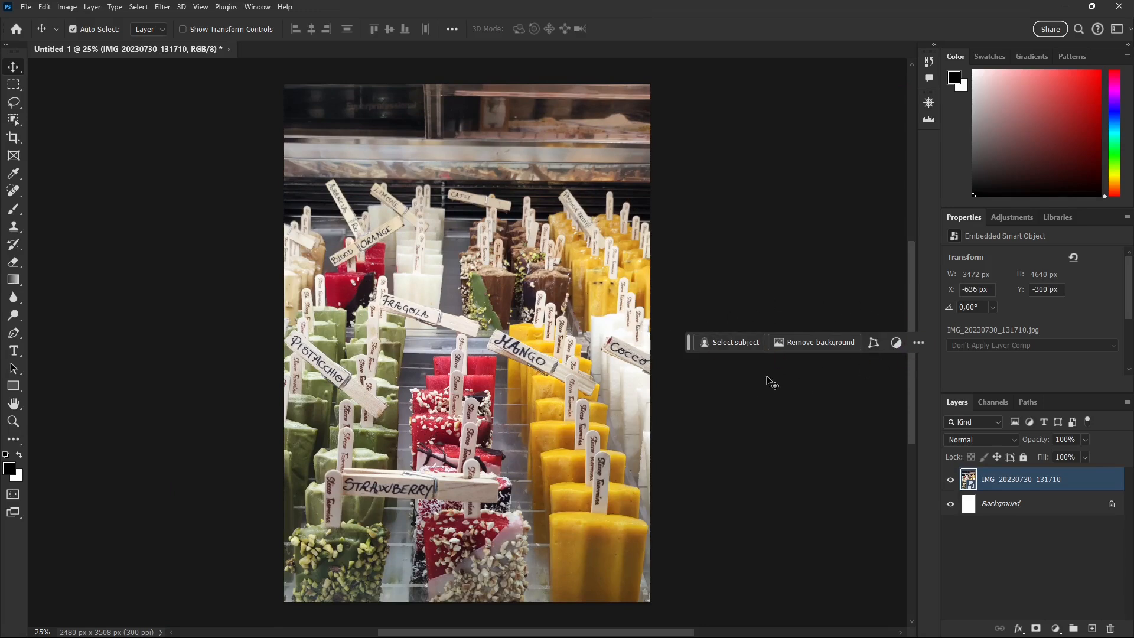
# Scale the full-size photo with linked width and height, trying 10% and settling on 5%.
pyautogui.click(45, 8)
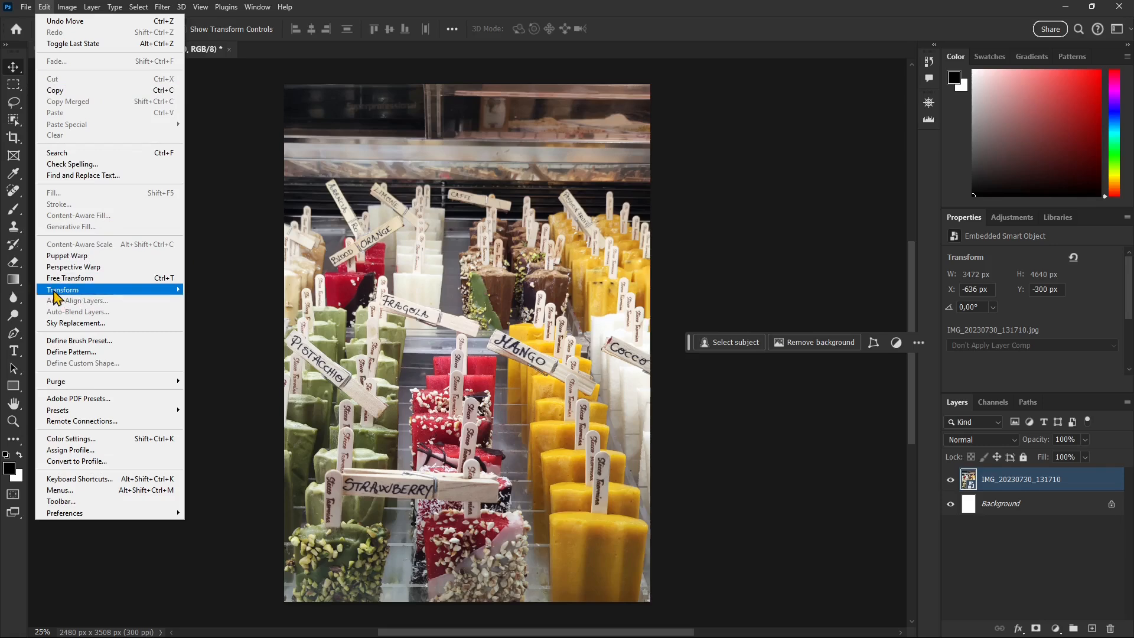
pyautogui.moveTo(74, 294)
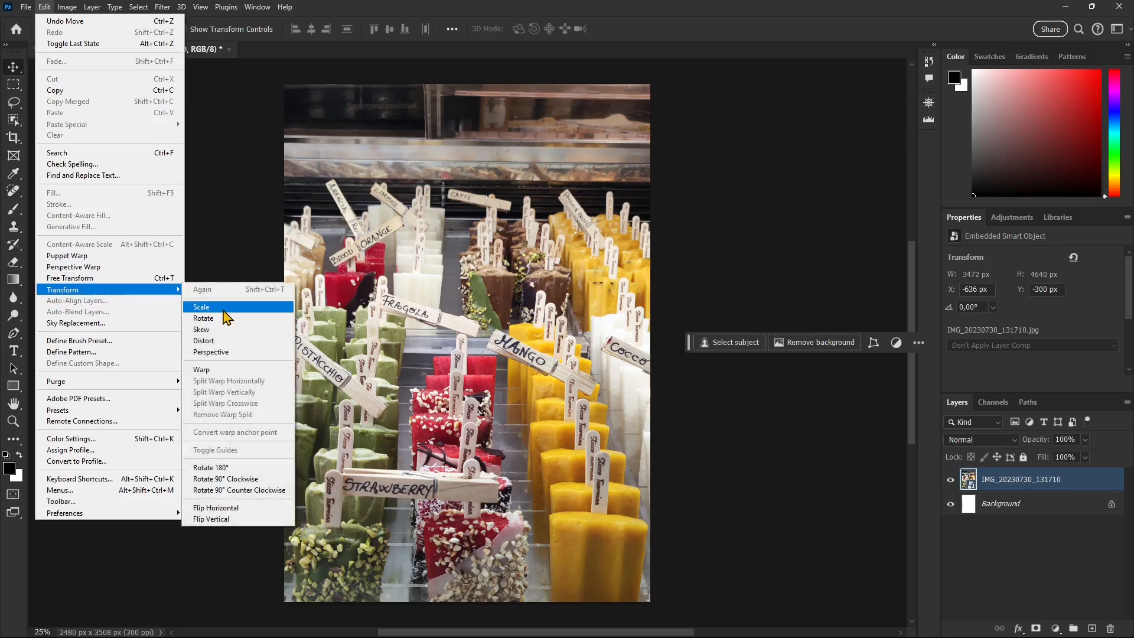
pyautogui.click(204, 306)
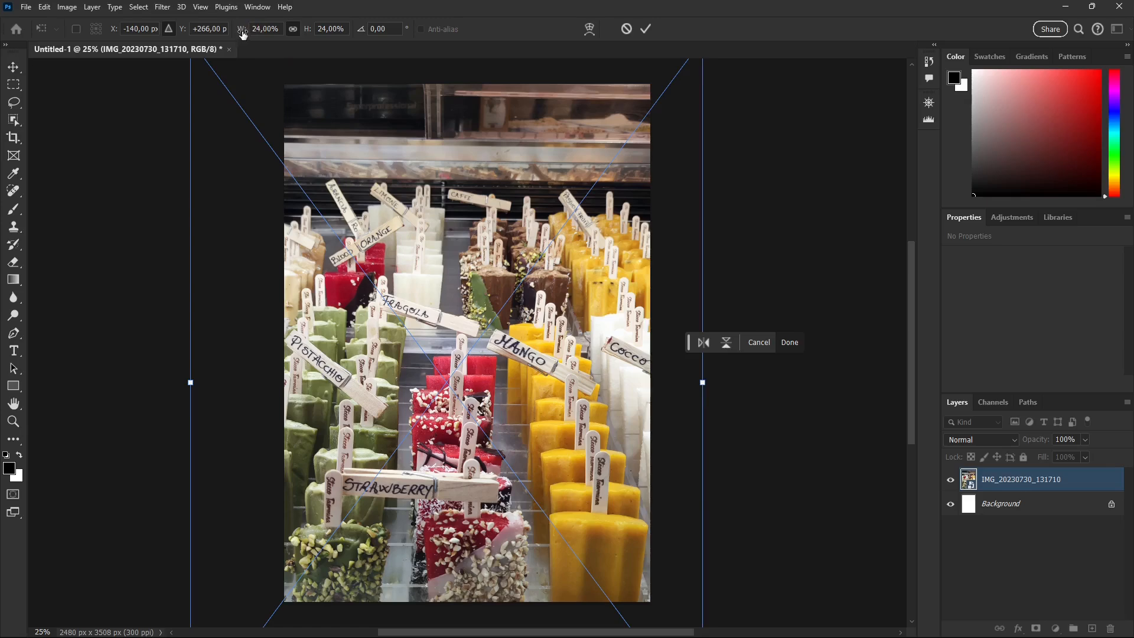
pyautogui.moveTo(238, 29)
pyautogui.mouseDown()
pyautogui.moveTo(225, 29)
pyautogui.moveTo(235, 29)
pyautogui.mouseUp()
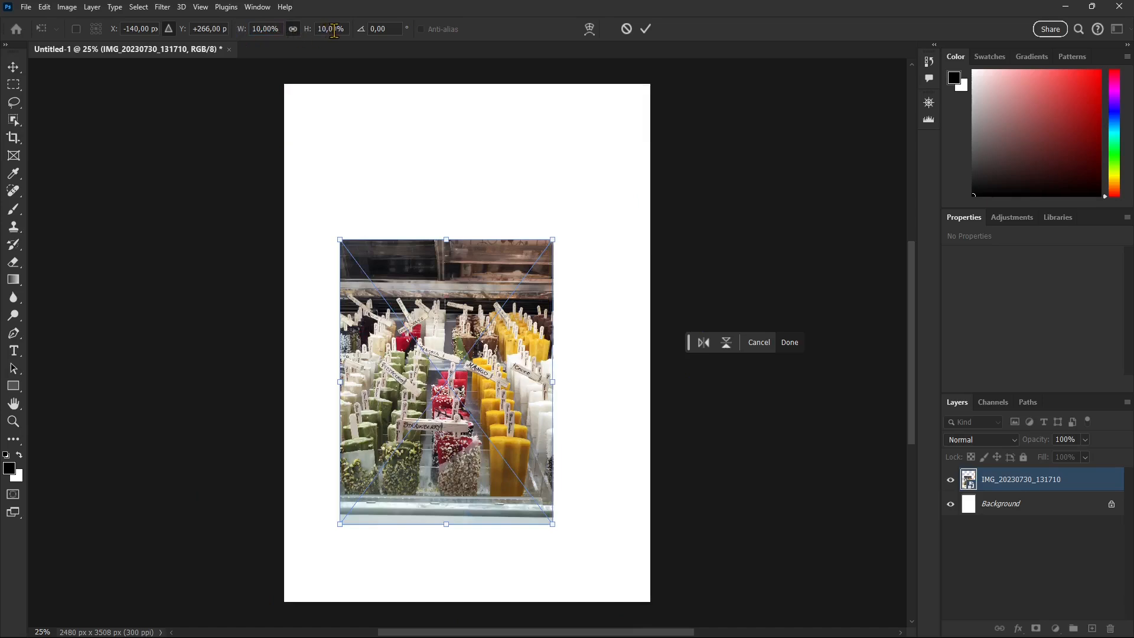
pyautogui.click(268, 29)
pyautogui.write('5')
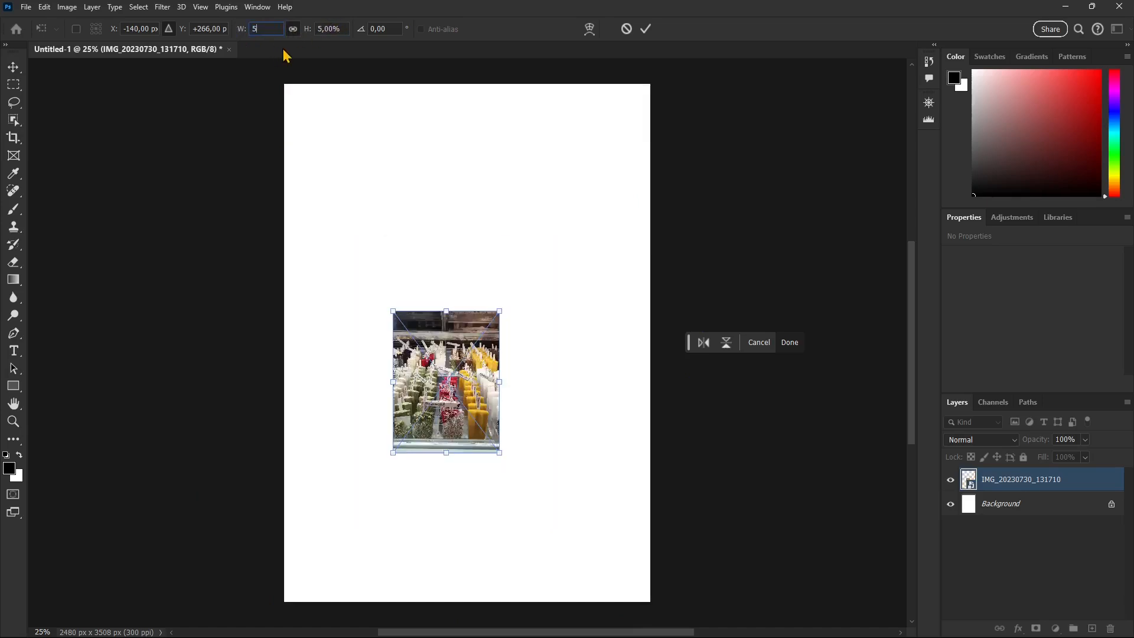
# Apply a 30° rotation to the scaled photo and move it to about X 1049 px and Y 368 px.
pyautogui.click(371, 29)
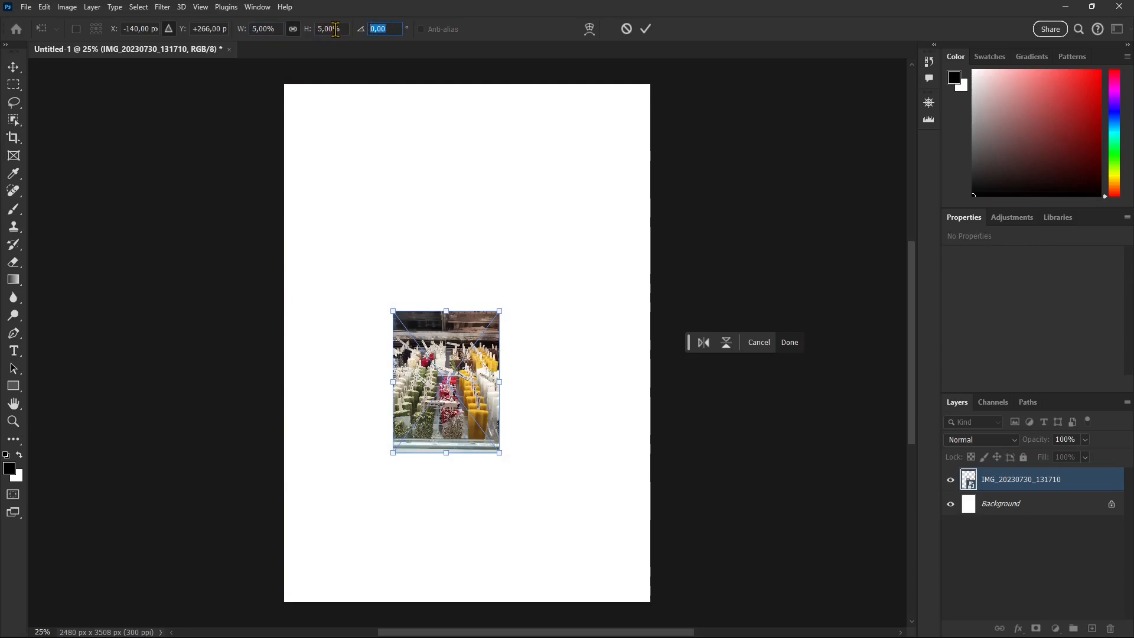
pyautogui.write('30')
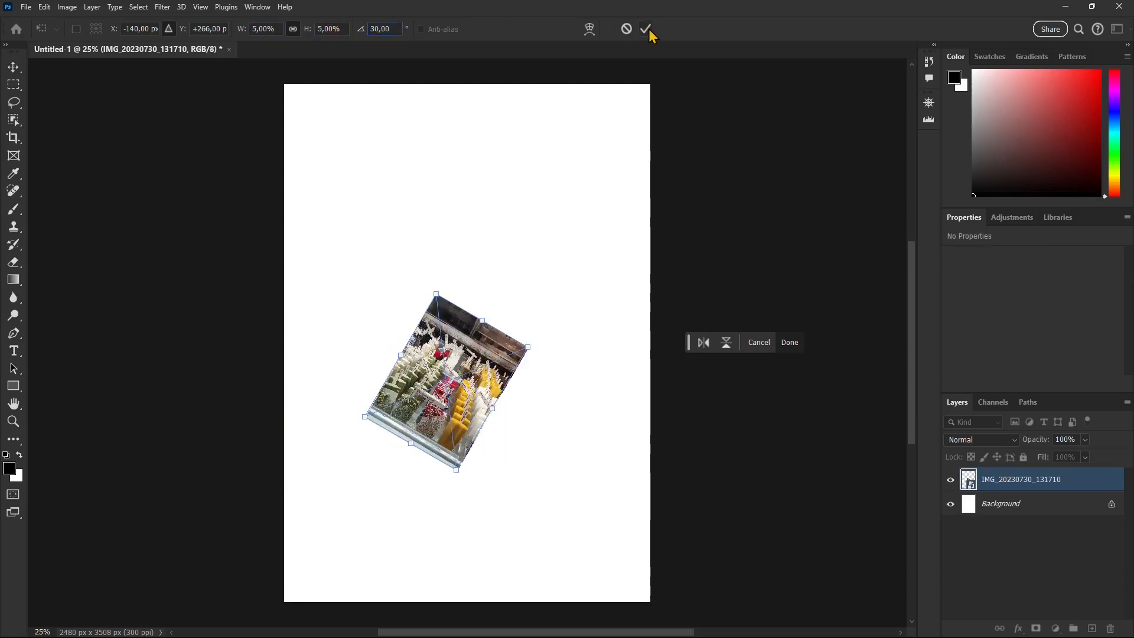
pyautogui.click(645, 29)
pyautogui.moveTo(417, 415); pyautogui.dragTo(493, 260)
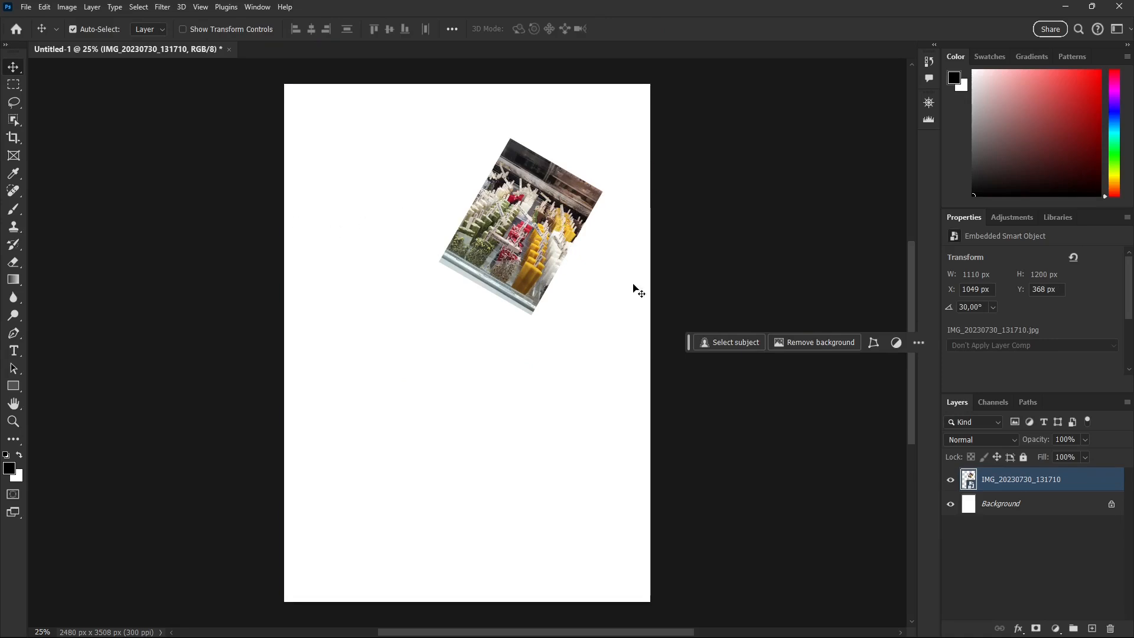
# Undo the last move and the free transform, and redo the free transform.
pyautogui.click(45, 7)
pyautogui.click(59, 21)
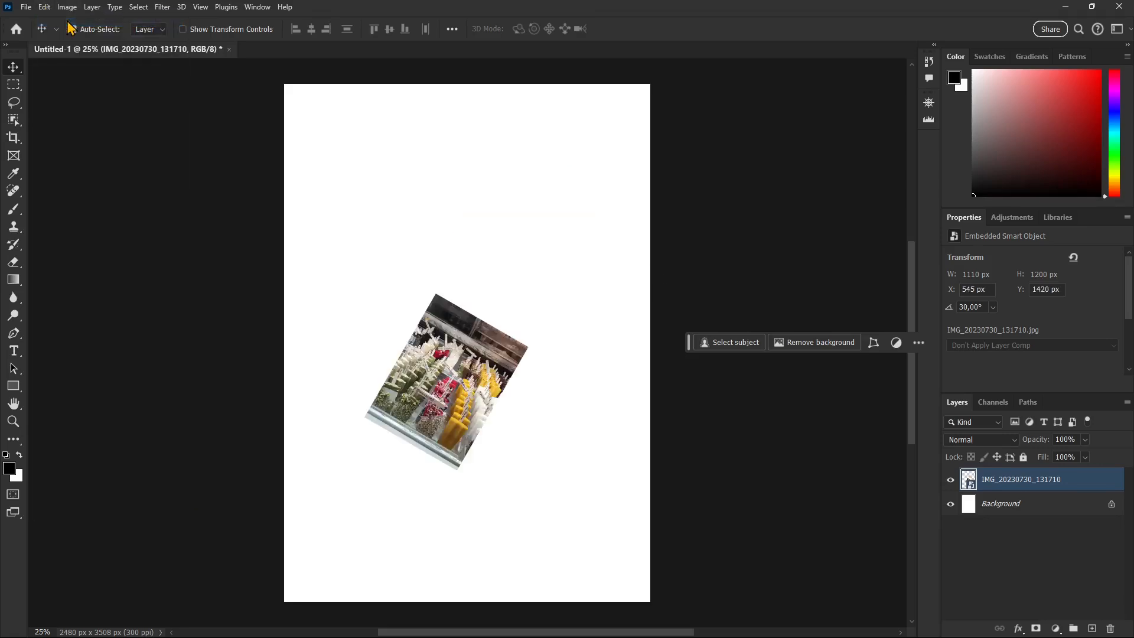
pyautogui.click(47, 8)
pyautogui.click(60, 21)
pyautogui.click(44, 8)
pyautogui.click(62, 34)
# Open the History panel.
pyautogui.click(929, 64)
pyautogui.click(928, 63)
pyautogui.click(928, 62)
pyautogui.click(928, 63)
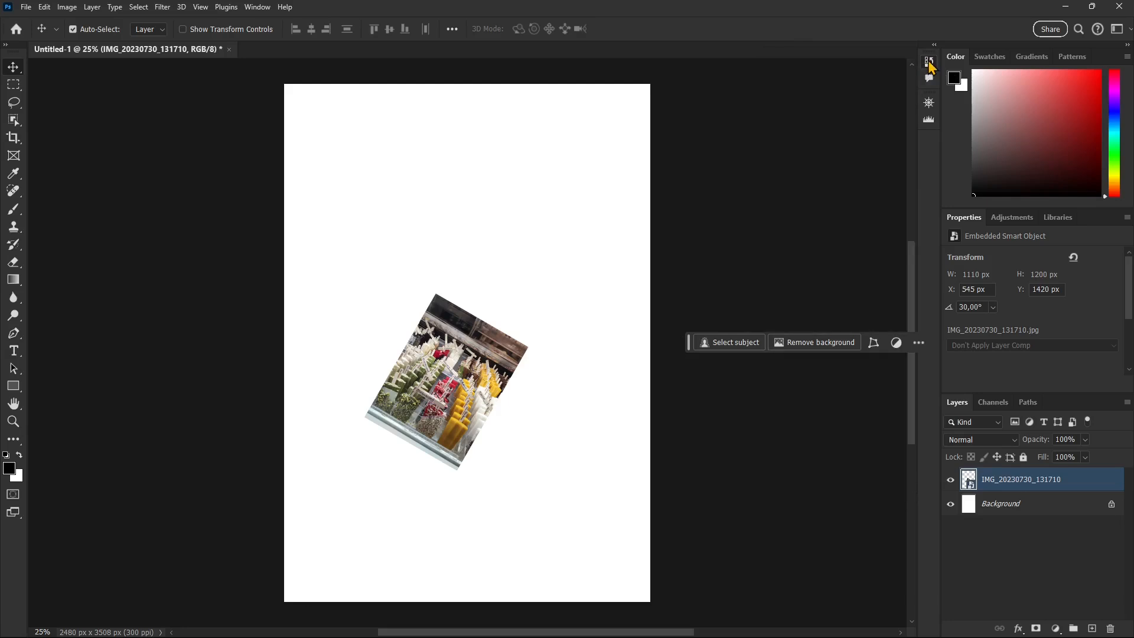
pyautogui.click(257, 7)
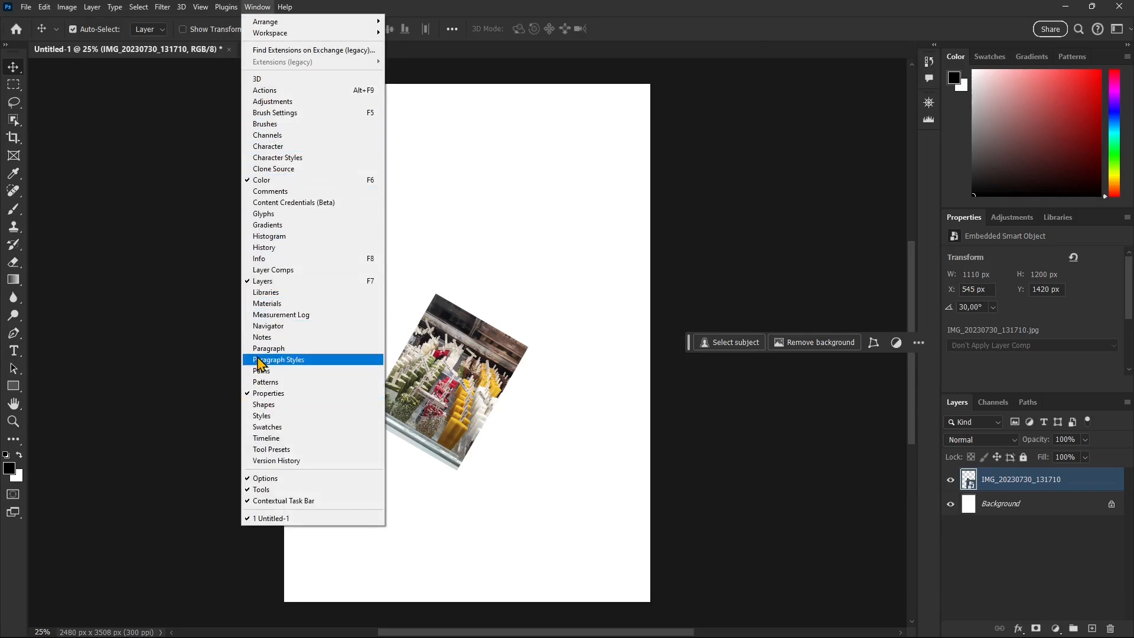
pyautogui.click(258, 248)
# Step back through the recorded history states to the New state.
pyautogui.click(820, 210)
pyautogui.click(817, 194)
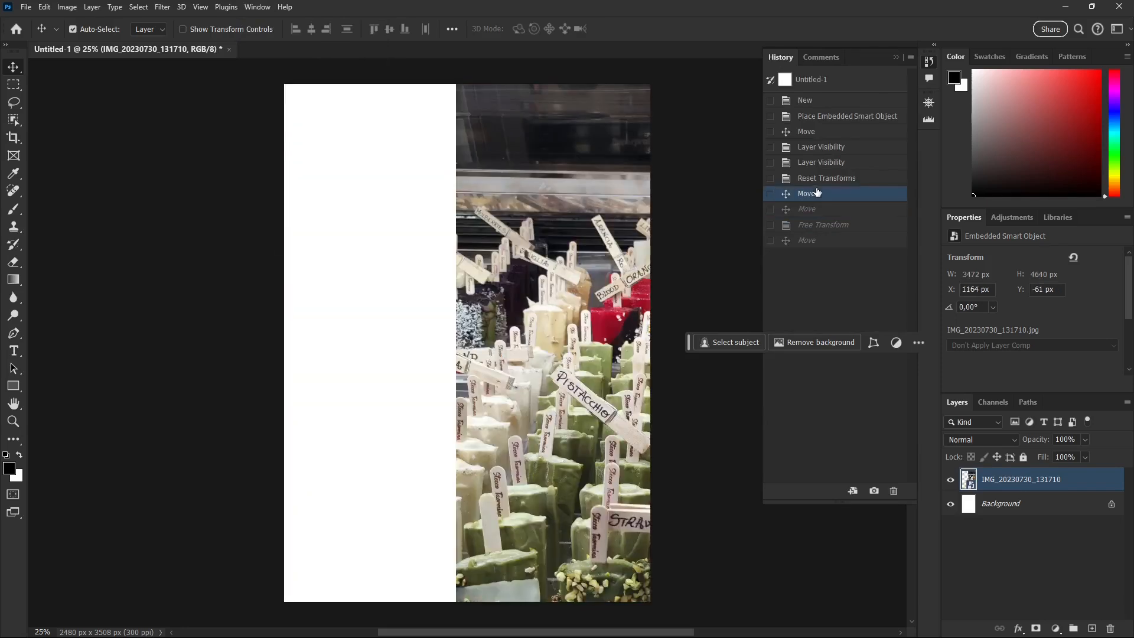
pyautogui.click(816, 166)
pyautogui.click(816, 127)
pyautogui.click(816, 117)
pyautogui.click(815, 99)
# Step forward through each history state from Place Embedded Smart Object to the final Move.
pyautogui.click(814, 116)
pyautogui.click(812, 131)
pyautogui.click(811, 148)
pyautogui.click(810, 162)
pyautogui.click(810, 178)
pyautogui.click(810, 194)
pyautogui.click(809, 209)
pyautogui.click(809, 224)
pyautogui.click(808, 241)
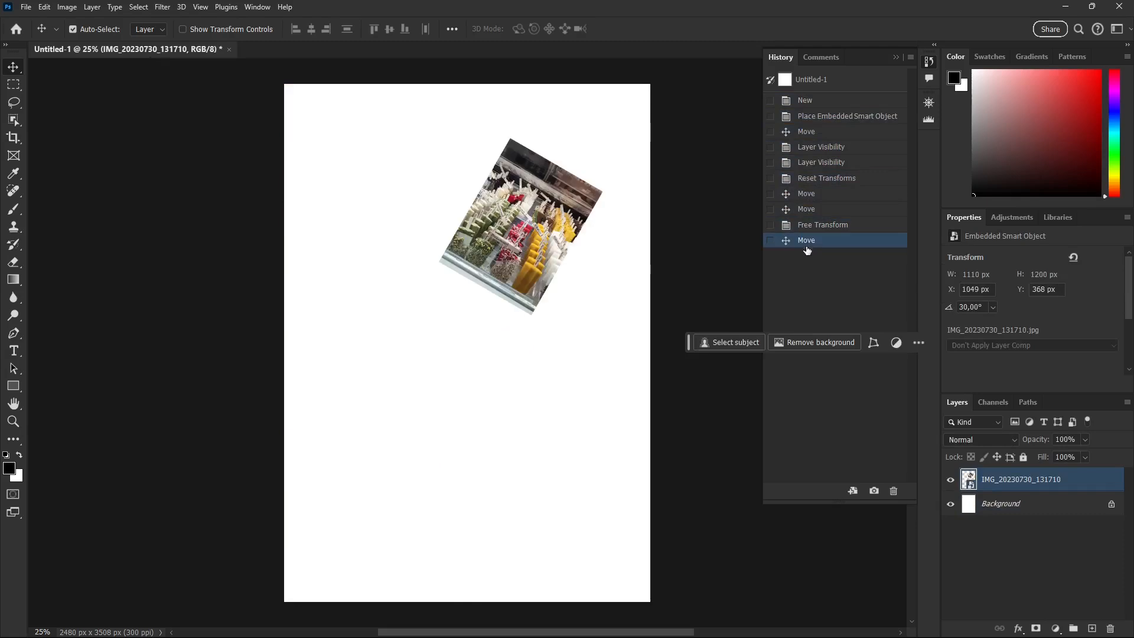
# Compare earlier and later history states by jumping between New, Reset Transforms, Free Transform and the final Move.
pyautogui.click(809, 211)
pyautogui.click(810, 178)
pyautogui.click(810, 147)
pyautogui.click(810, 162)
pyautogui.click(809, 178)
pyautogui.click(807, 209)
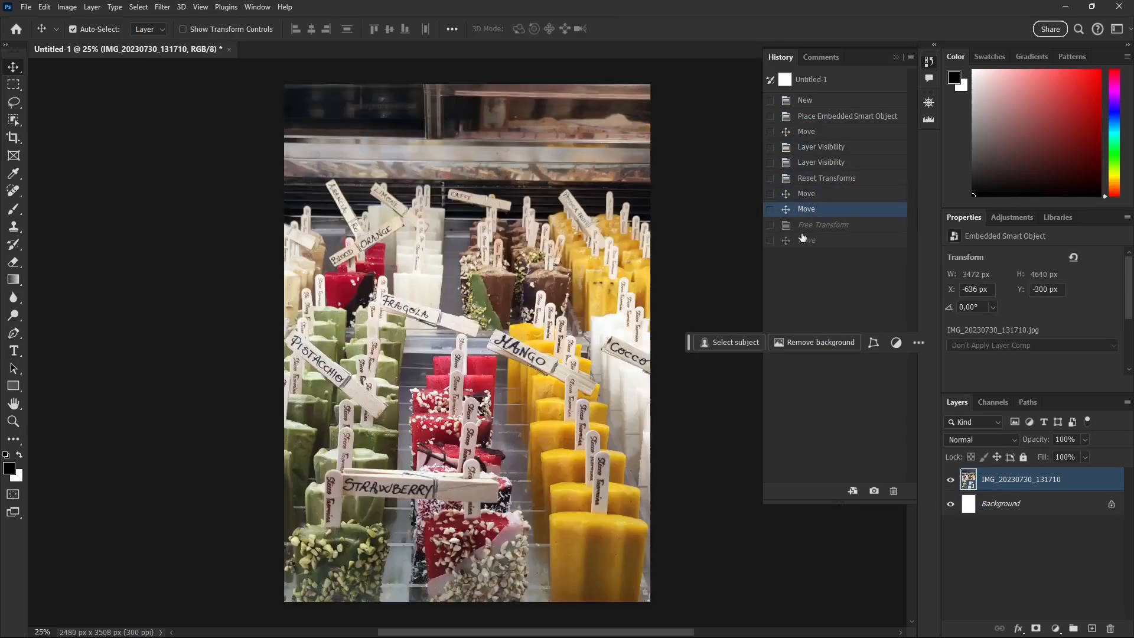
pyautogui.click(802, 238)
pyautogui.click(808, 178)
pyautogui.click(808, 116)
pyautogui.click(806, 100)
pyautogui.click(805, 178)
pyautogui.click(805, 224)
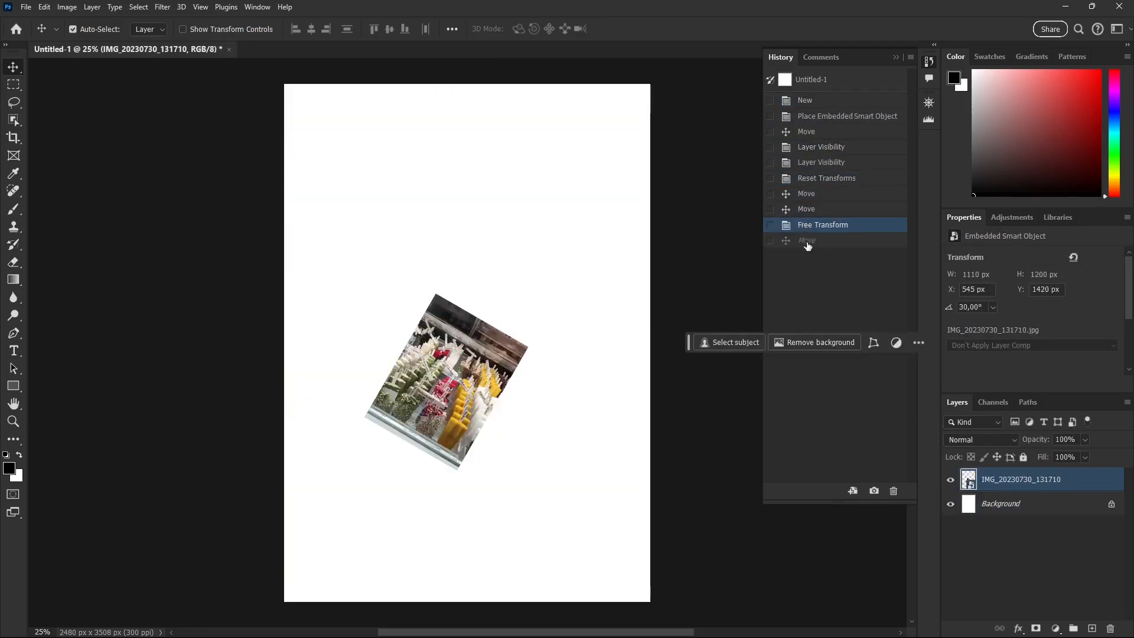
pyautogui.click(807, 240)
# Create a new document from the second Layer Visibility history state, and close that document without saving.
pyautogui.click(817, 195)
pyautogui.click(818, 163)
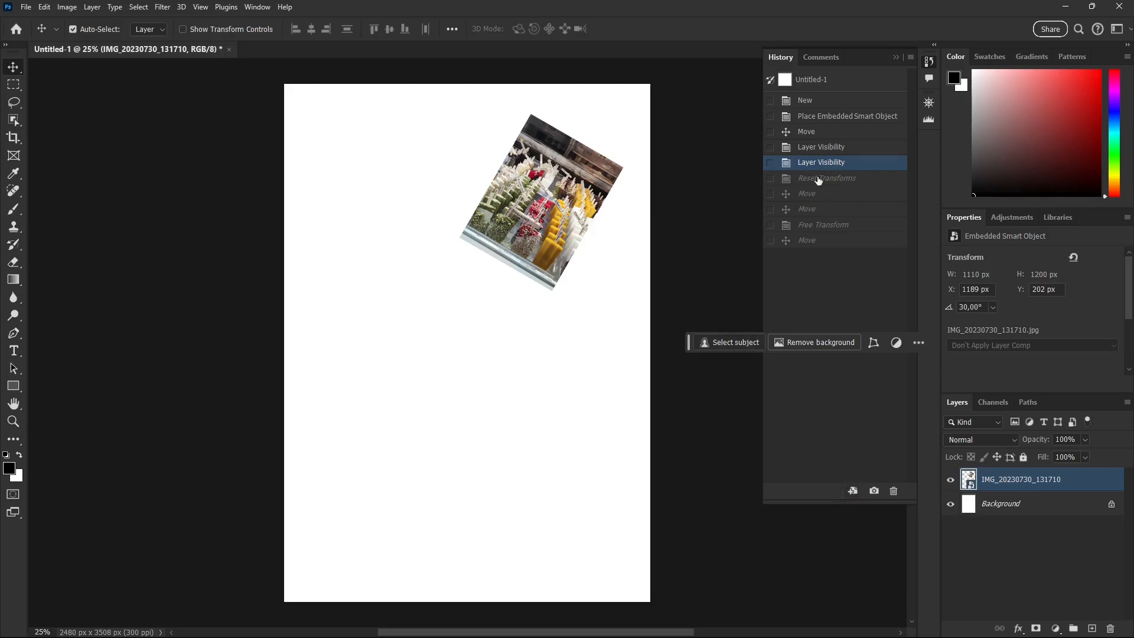
pyautogui.click(853, 491)
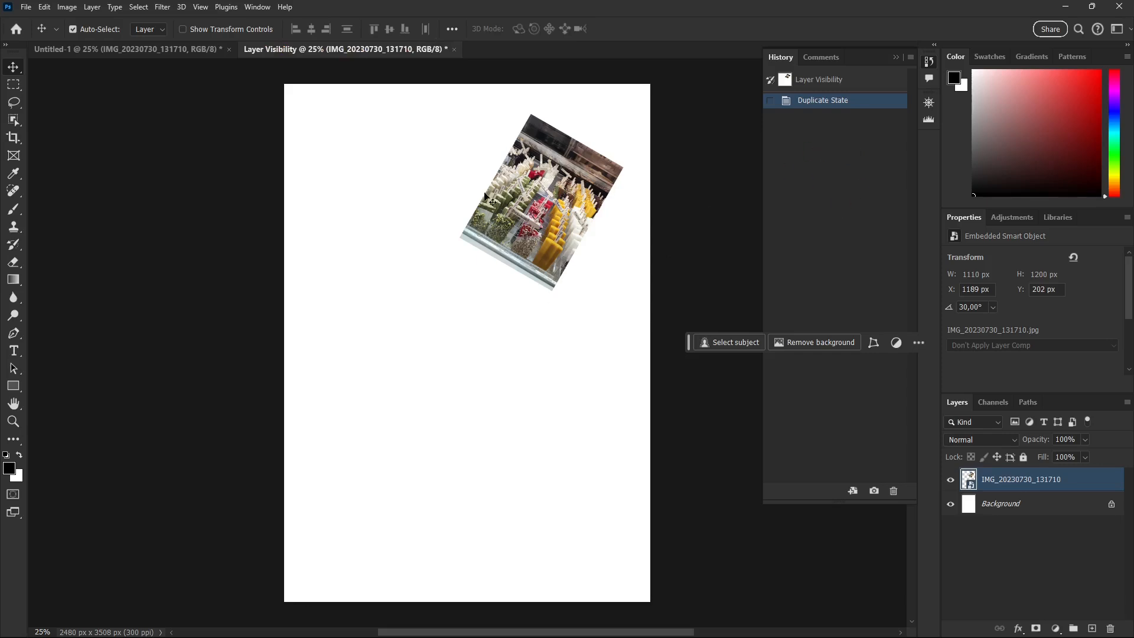
pyautogui.click(454, 49)
pyautogui.click(561, 242)
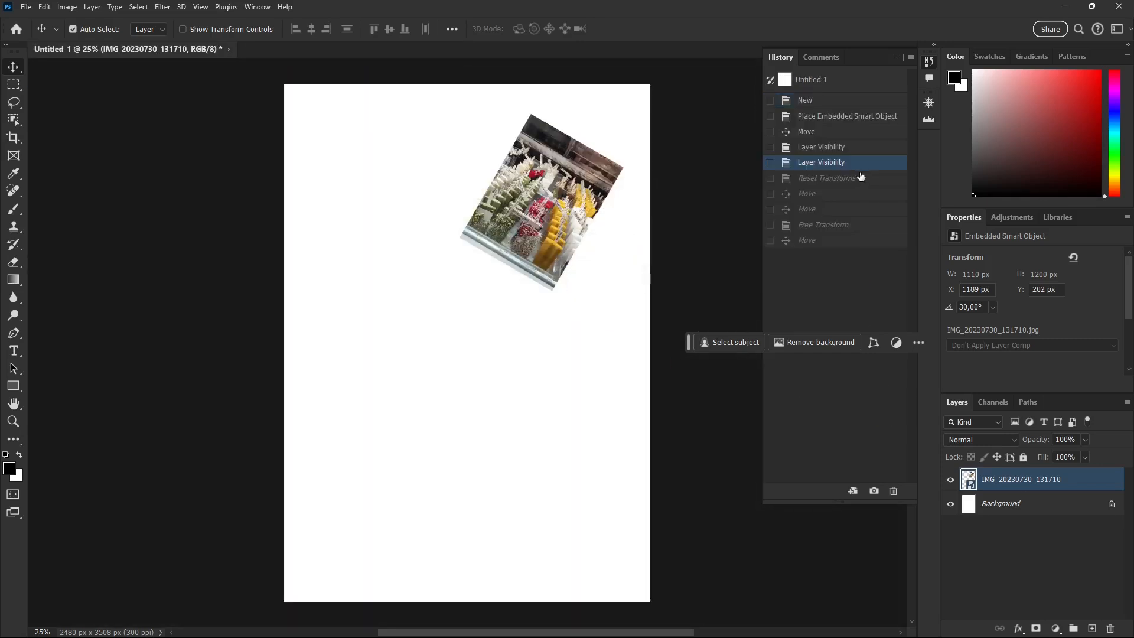
# Take a snapshot of the current history state and set it as the history brush source.
pyautogui.click(874, 492)
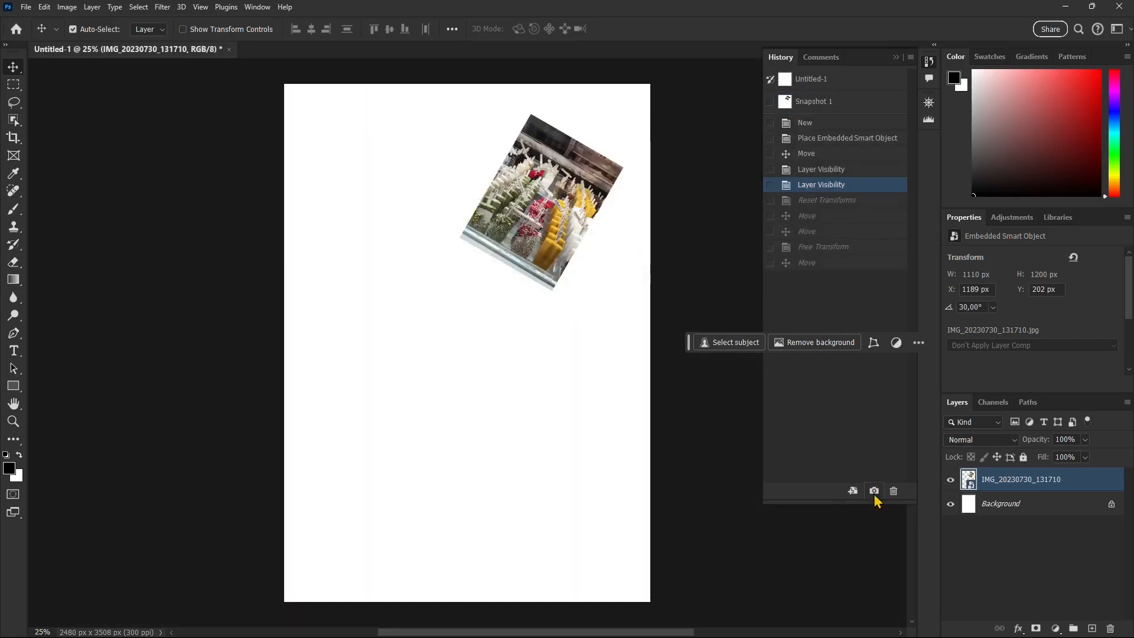
pyautogui.click(809, 104)
pyautogui.click(771, 103)
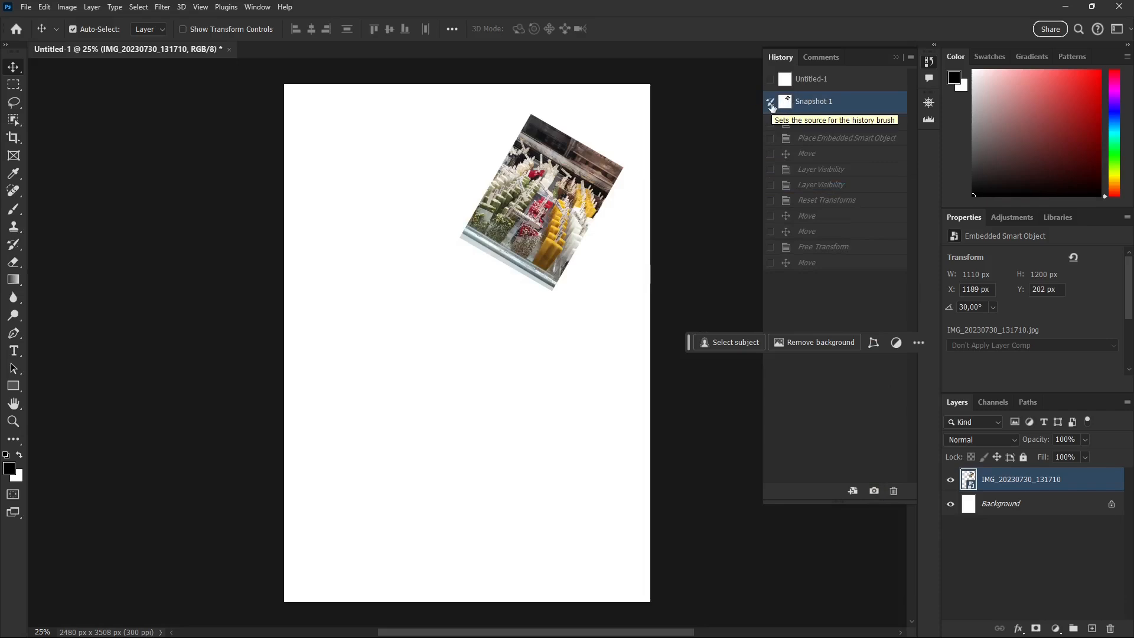
# Show the original Untitled-1 state and return to Snapshot 1.
pyautogui.click(798, 80)
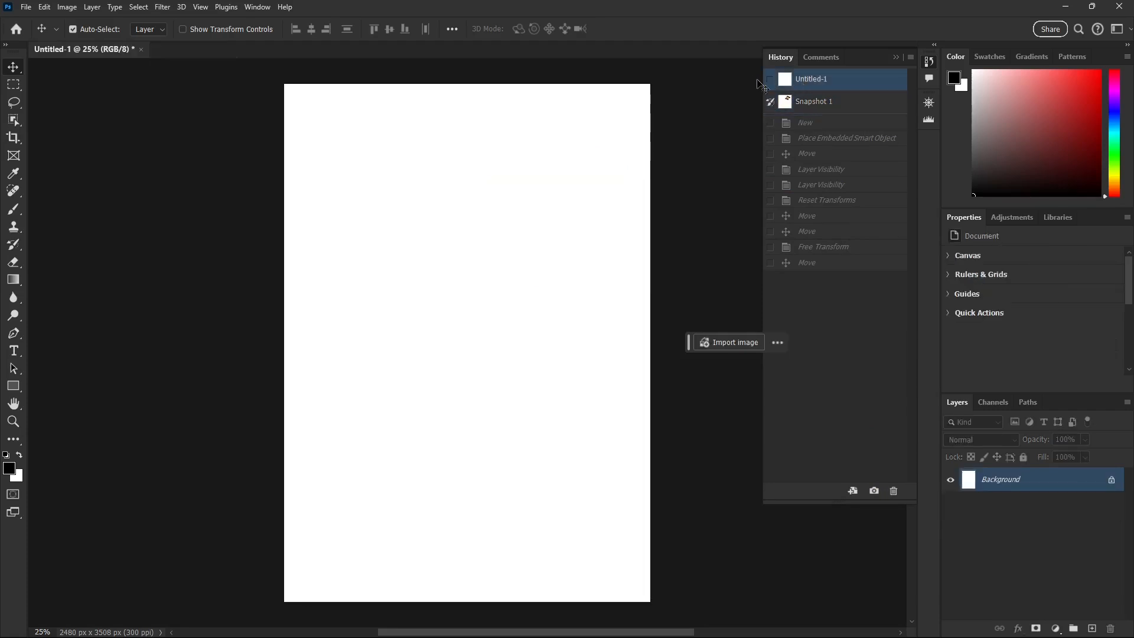
pyautogui.click(770, 102)
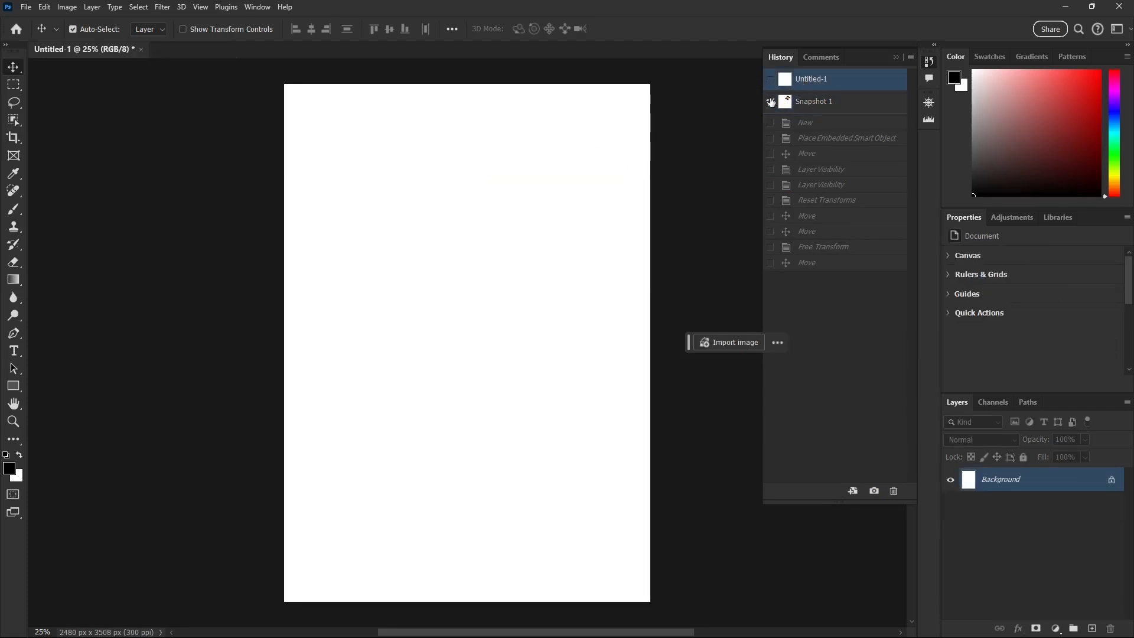
pyautogui.click(802, 102)
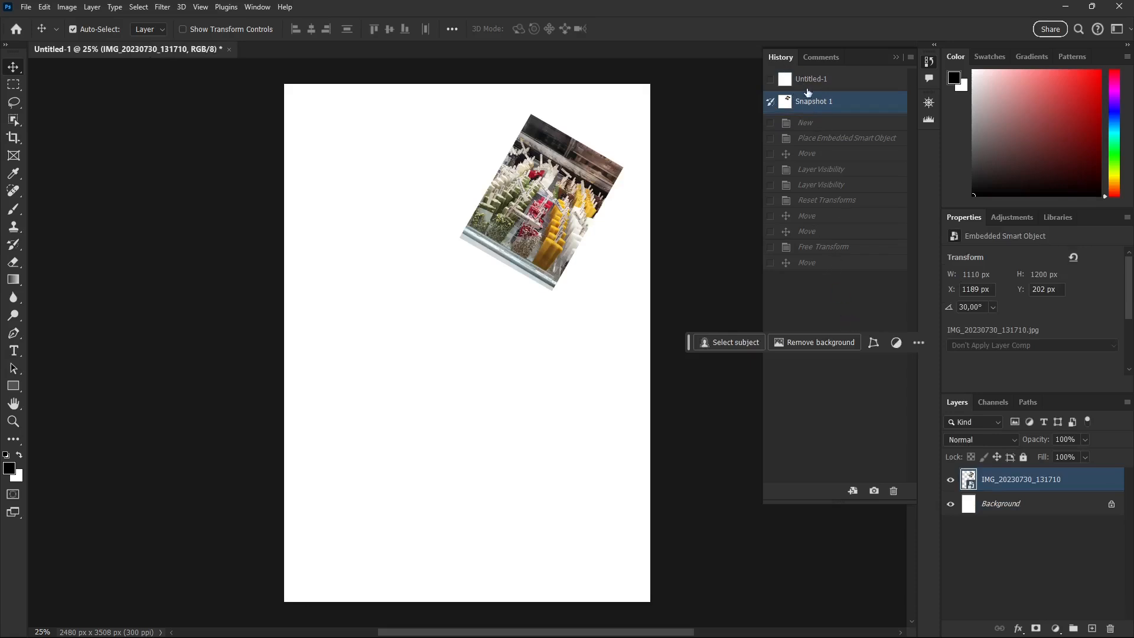
# Delete the last five history states one at a time, from the final Move back through Reset Transforms.
pyautogui.click(805, 169)
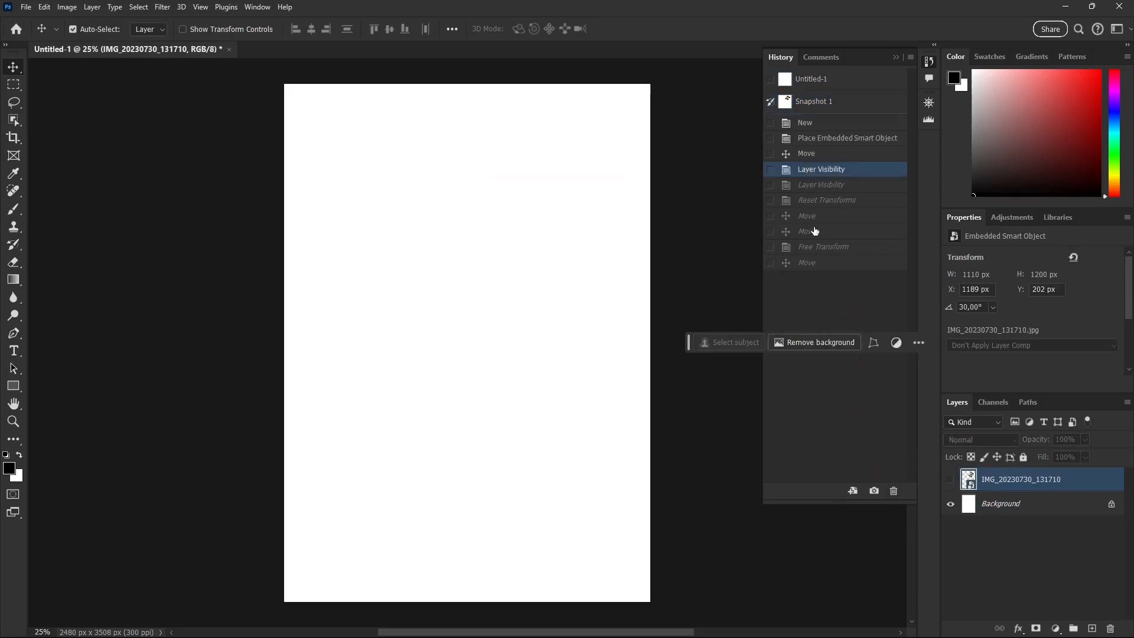
pyautogui.click(815, 262)
pyautogui.click(894, 492)
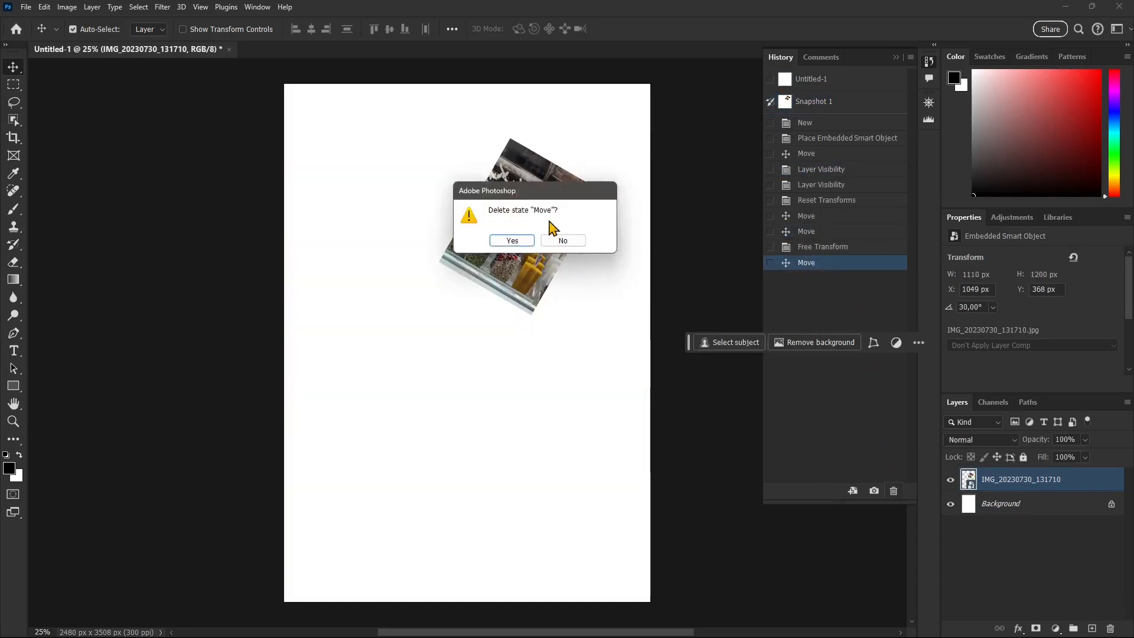
pyautogui.click(514, 240)
pyautogui.click(894, 491)
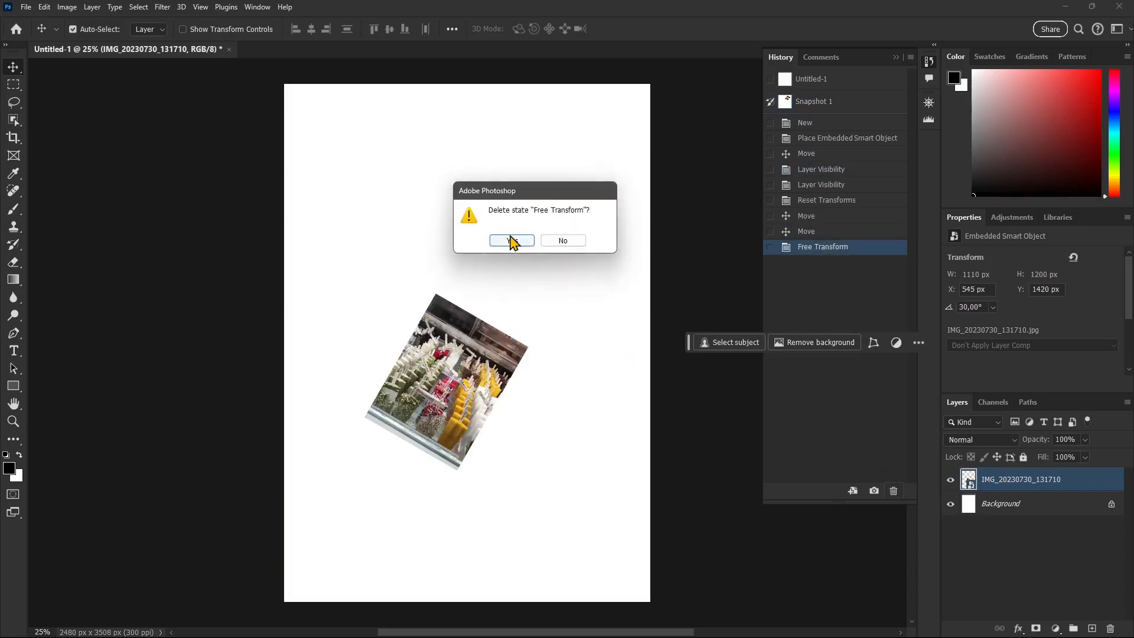
pyautogui.click(512, 239)
pyautogui.click(894, 491)
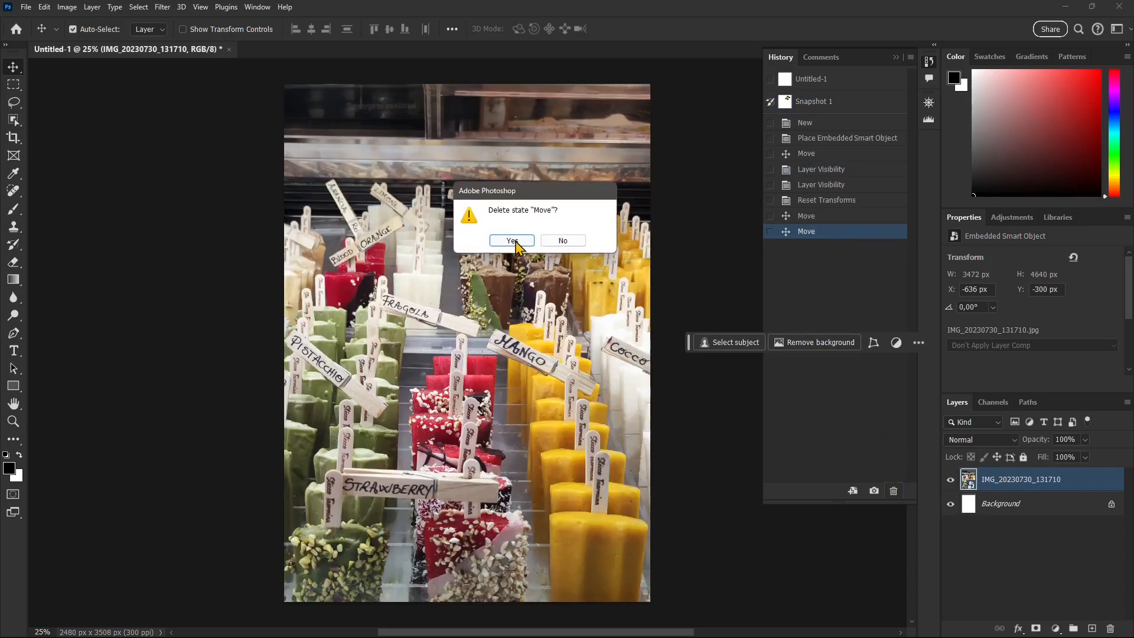
pyautogui.click(513, 240)
pyautogui.click(894, 491)
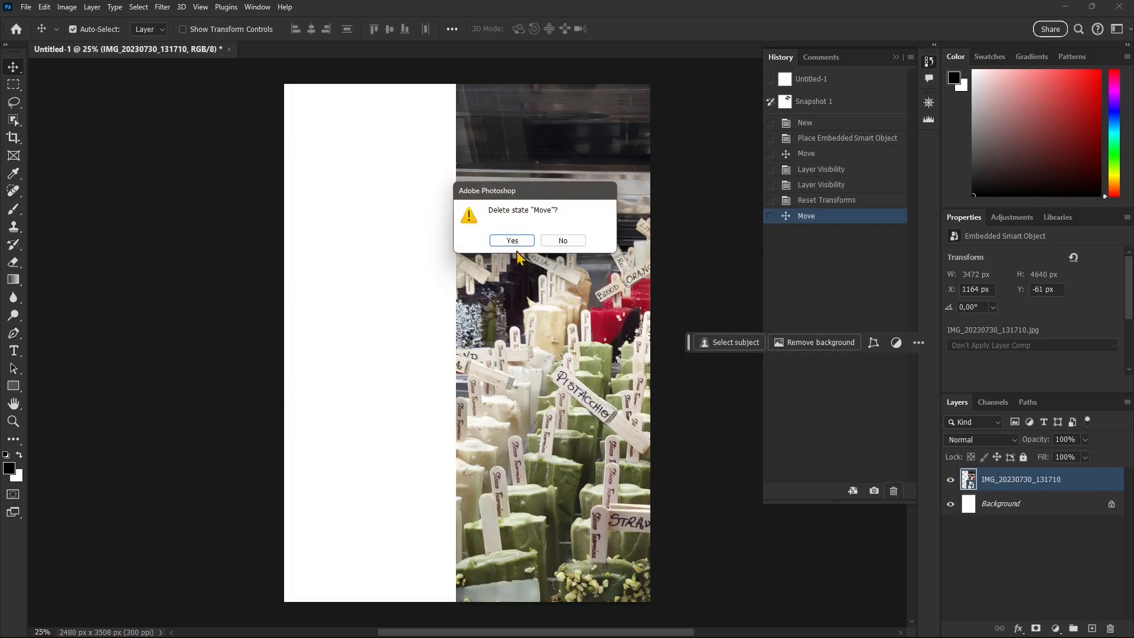
pyautogui.click(514, 240)
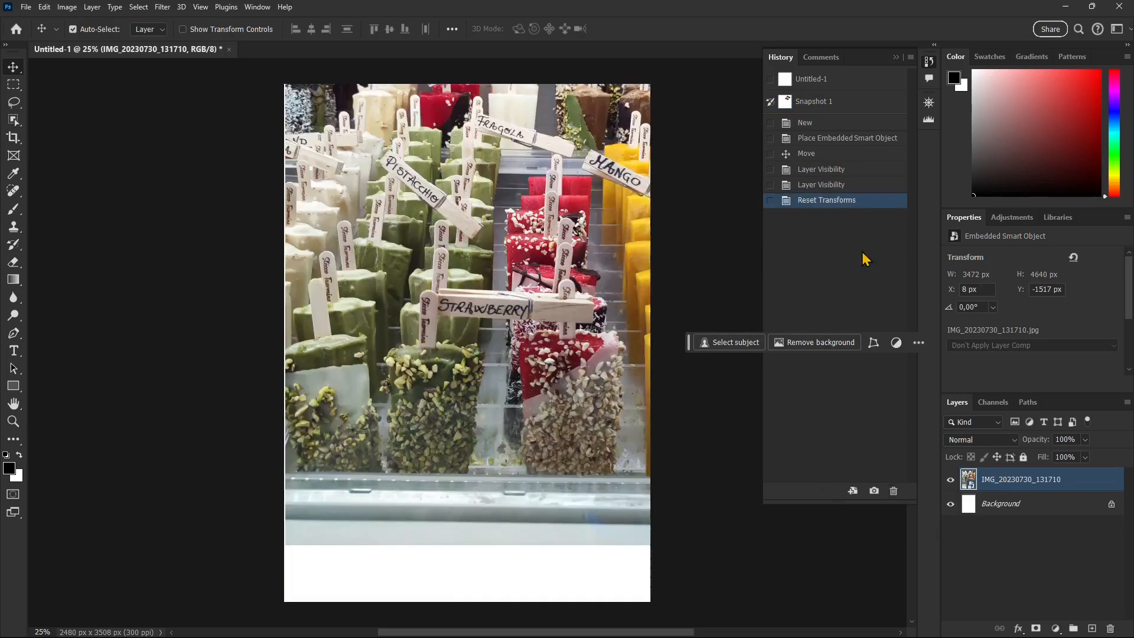
pyautogui.click(893, 498)
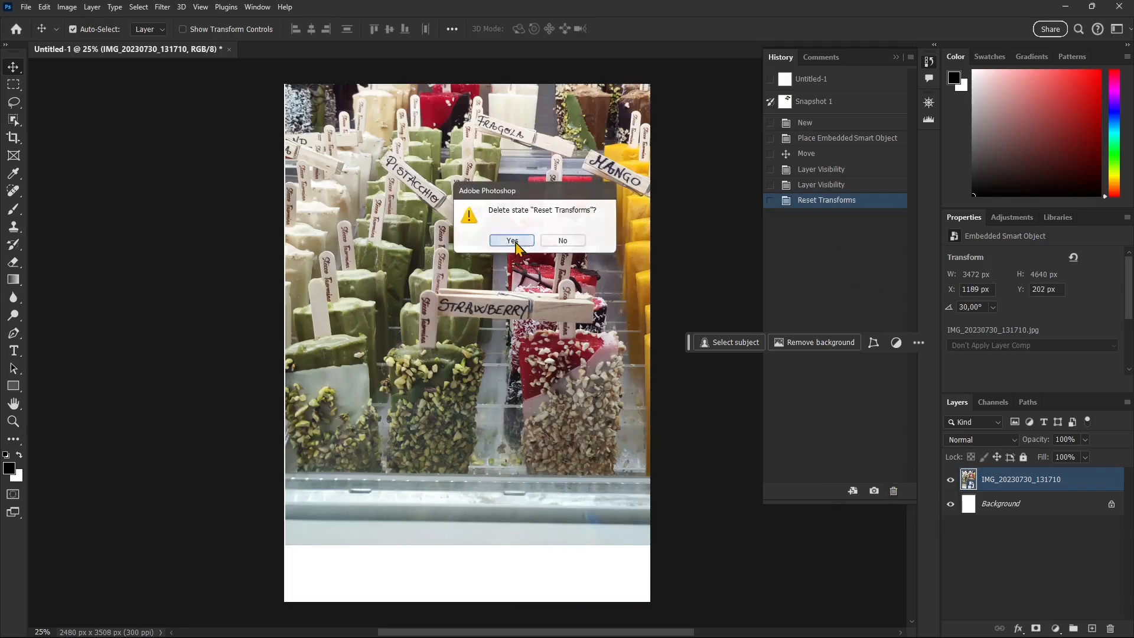
pyautogui.click(521, 247)
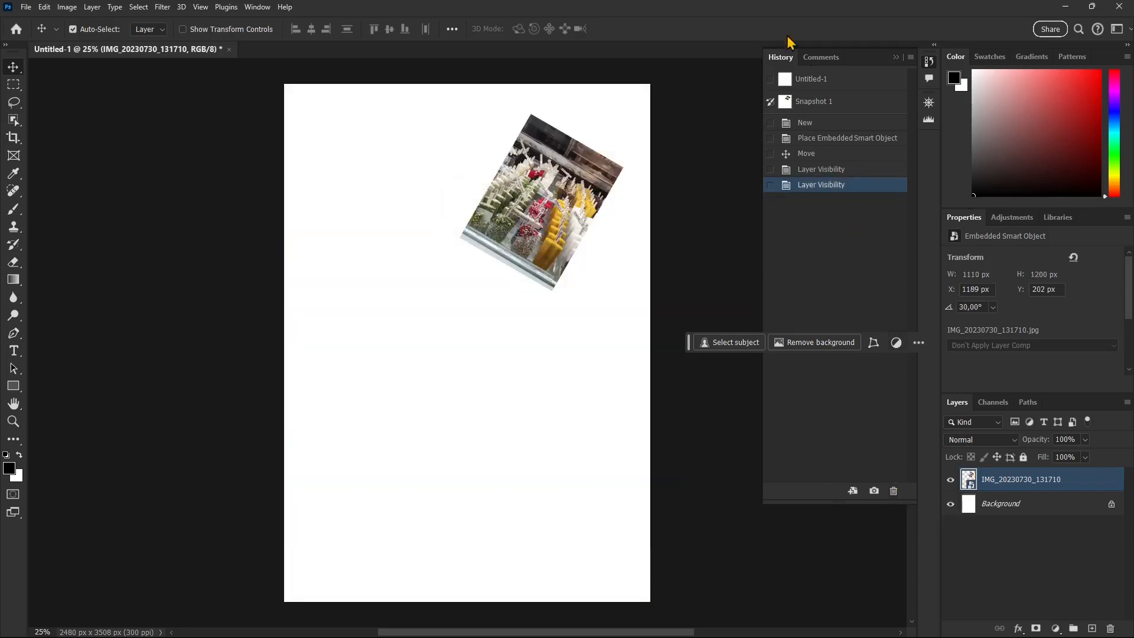
# Save the document as Lesson 04 in Photoshop format in the PHOTOSHOP folder, with Maximize Compatibility on.
pyautogui.click(26, 7)
pyautogui.click(56, 152)
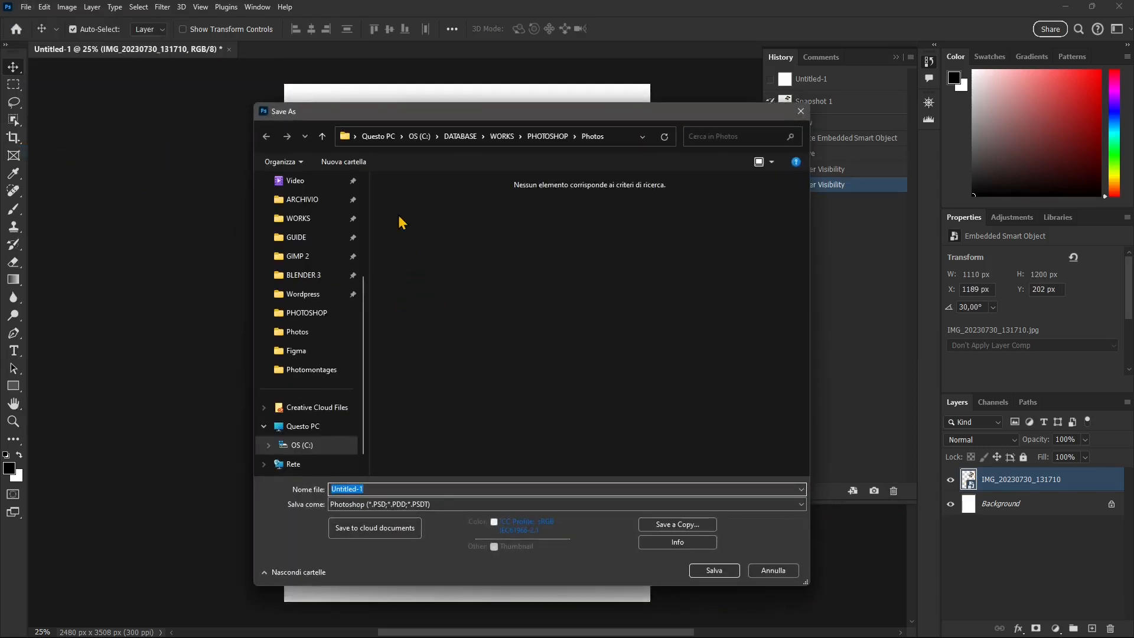
pyautogui.click(539, 137)
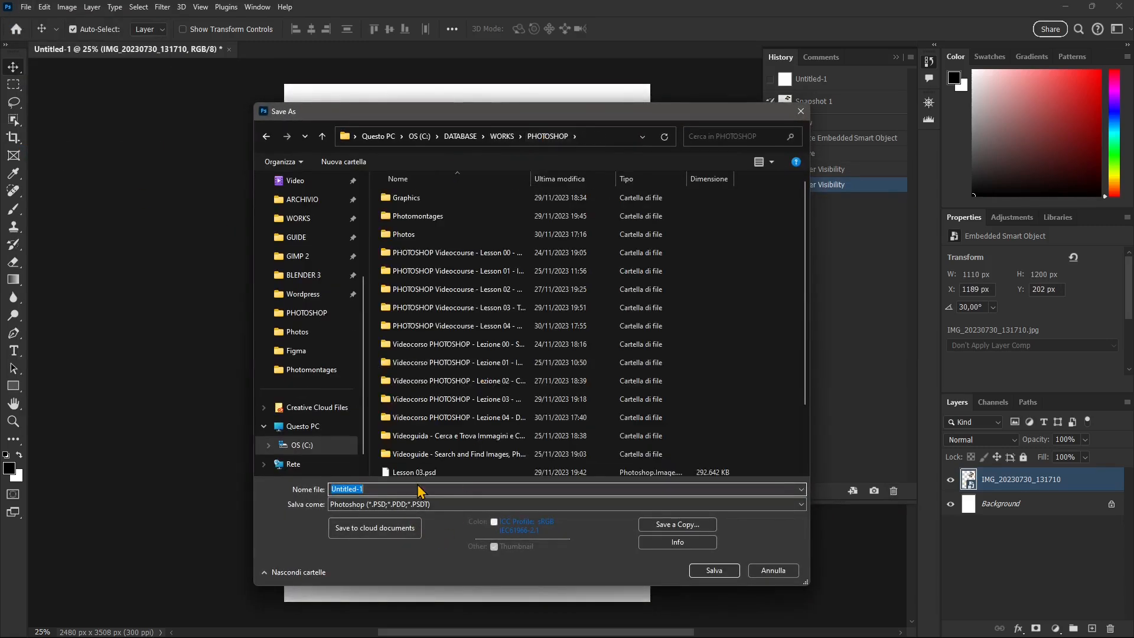
pyautogui.write('Lesson 04')
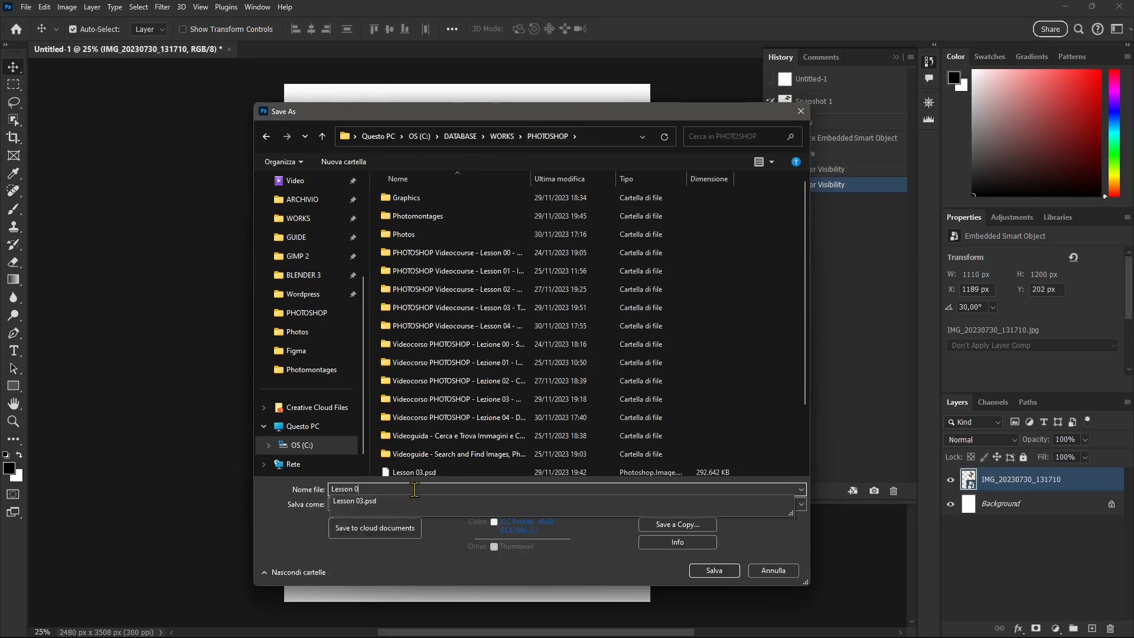
pyautogui.press('Return')
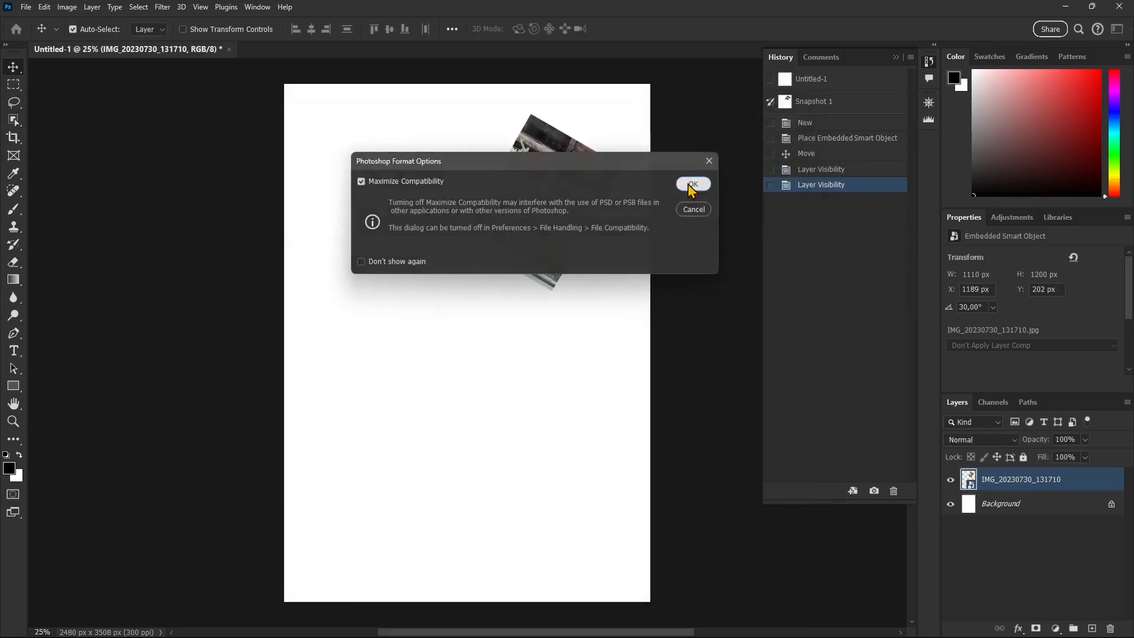
pyautogui.click(694, 188)
# Close the document and reopen Lesson 04.psd from the recent files.
pyautogui.click(236, 49)
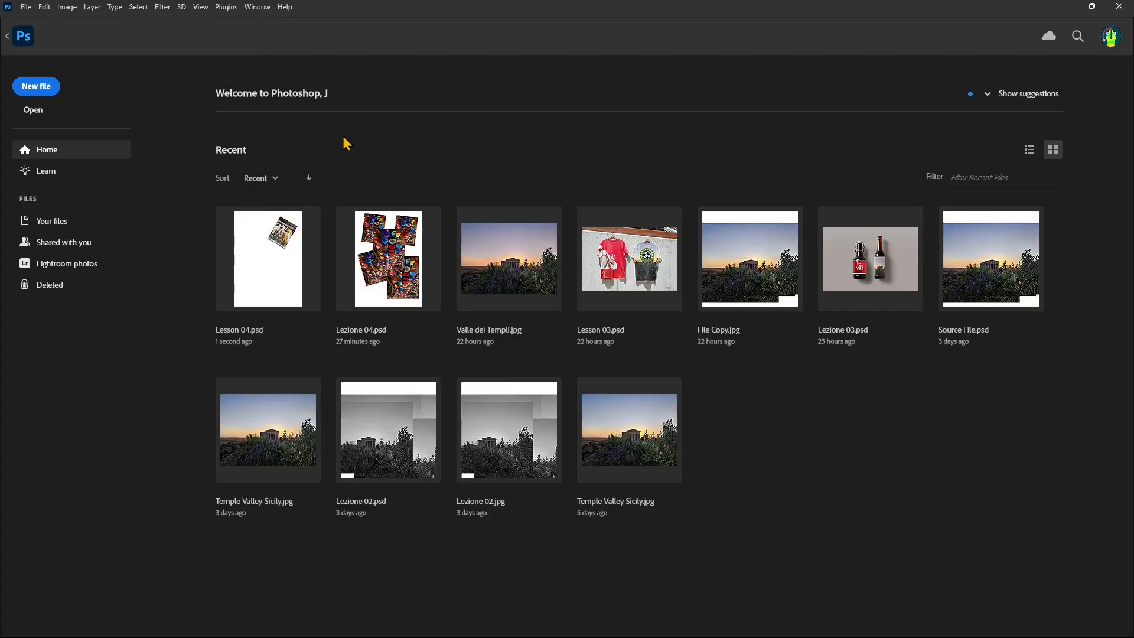
pyautogui.click(264, 286)
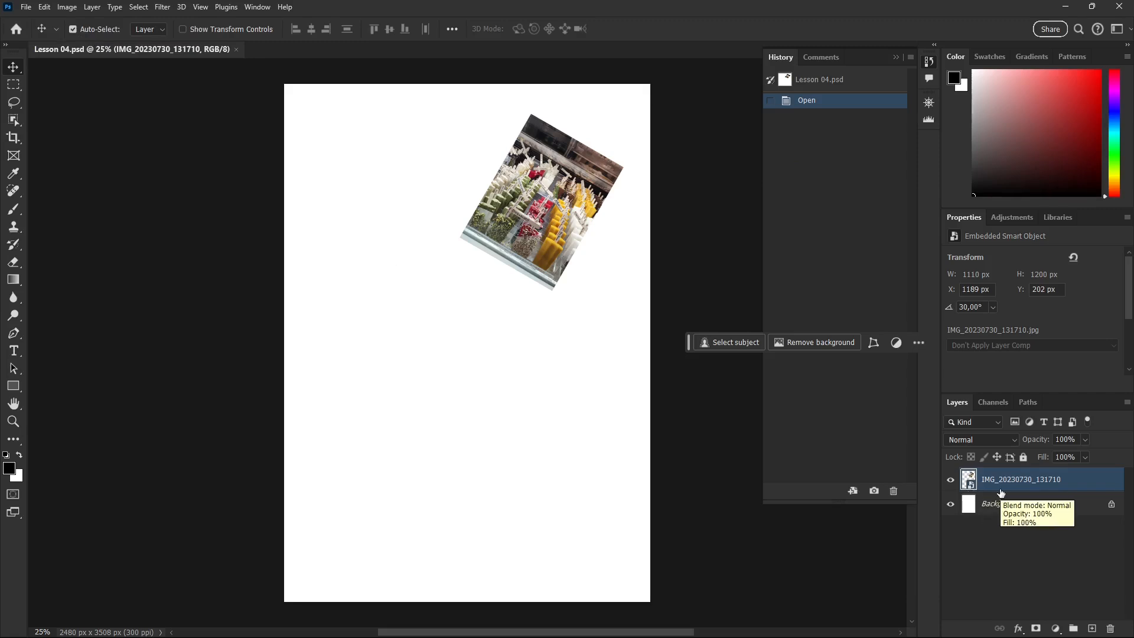
# Place IMG_20230730_131710 from the Photos folder into the document as a linked file.
pyautogui.click(31, 8)
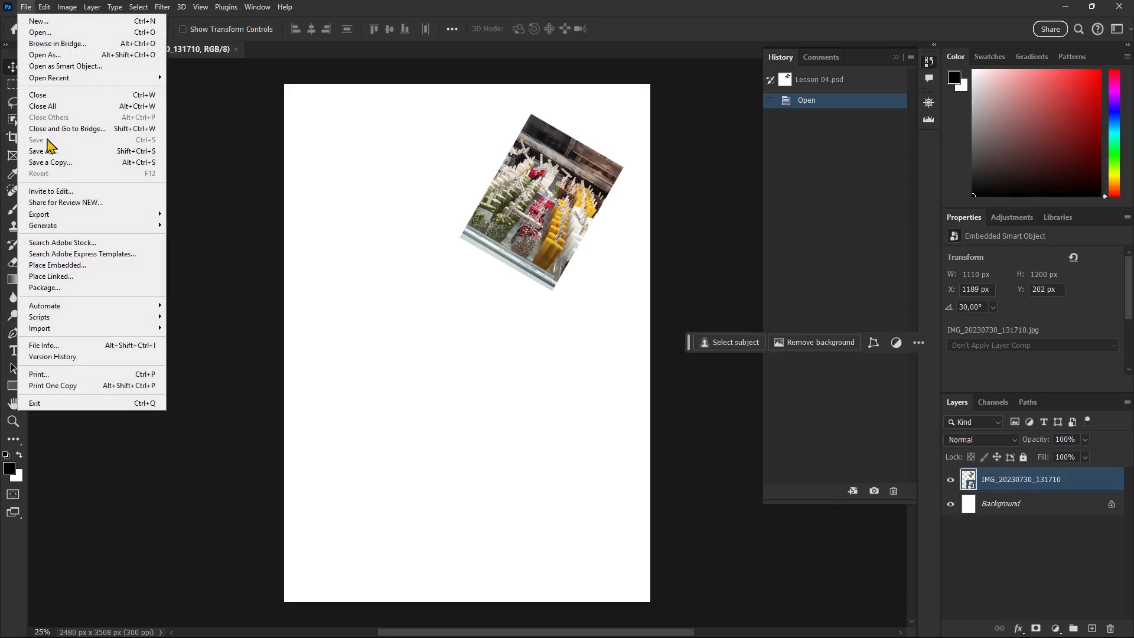
pyautogui.click(59, 278)
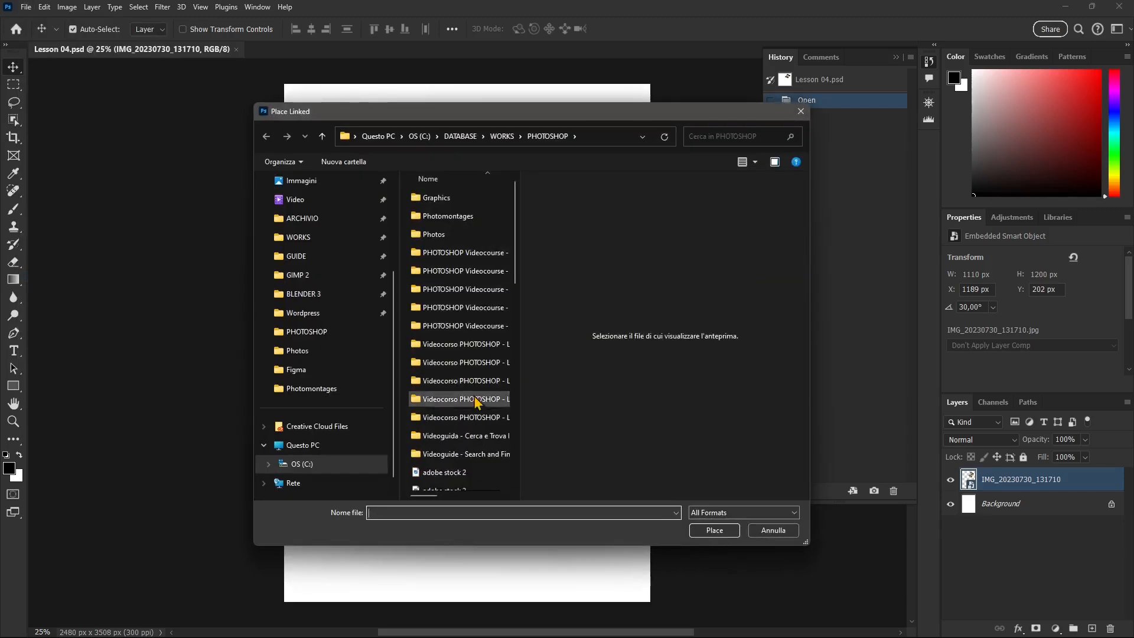
pyautogui.scroll(-4, 476, 400)
pyautogui.click(450, 261)
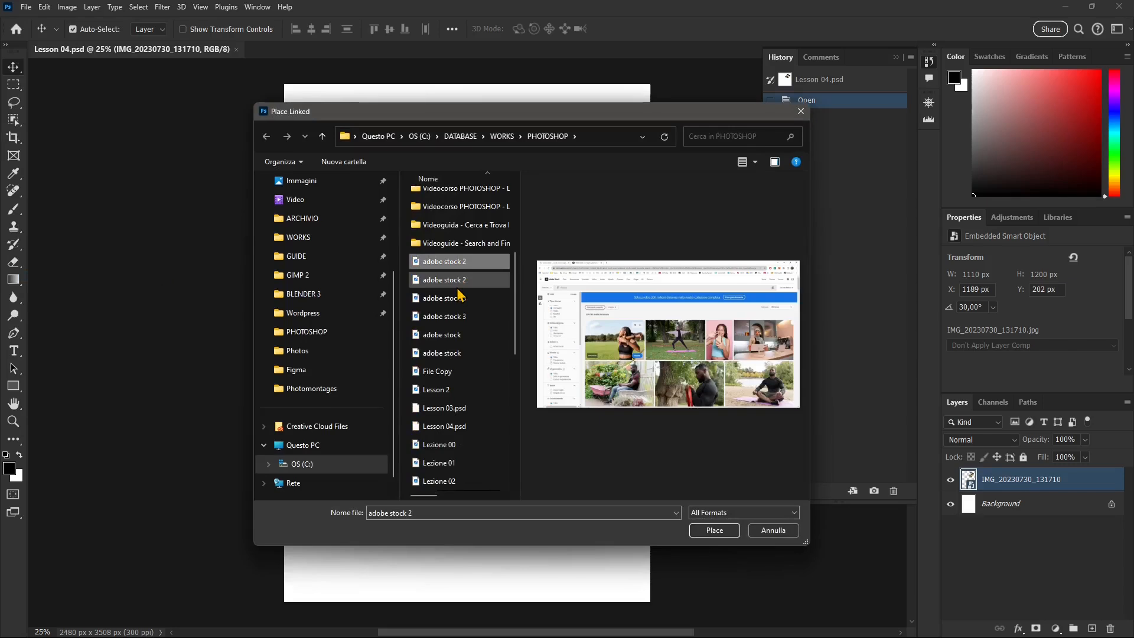
pyautogui.scroll(4, 431, 248)
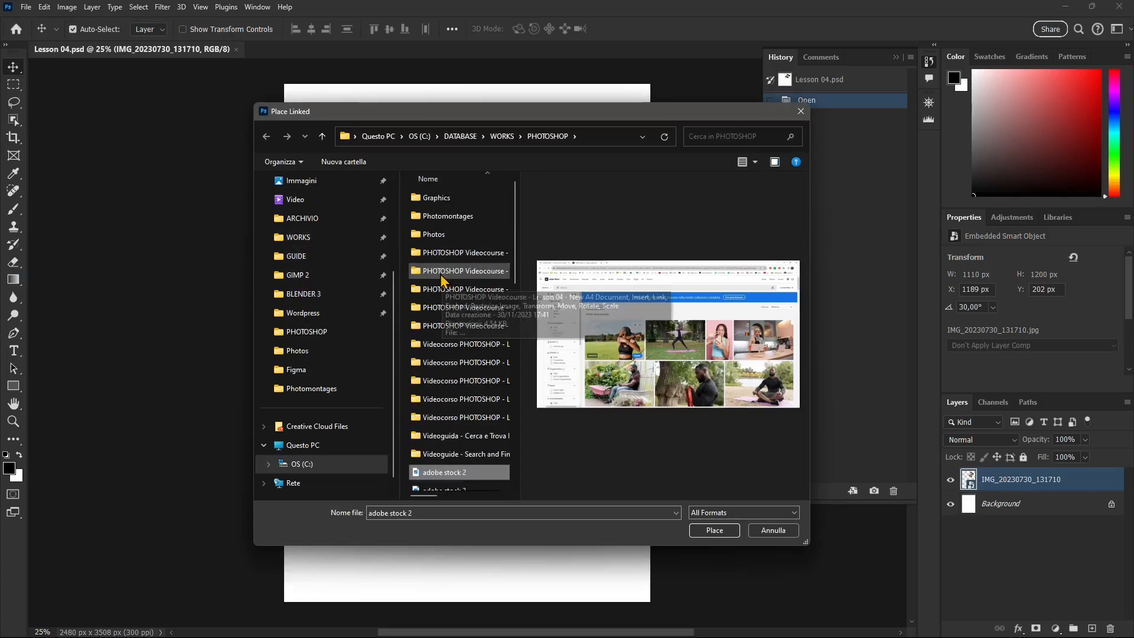
pyautogui.click(434, 235)
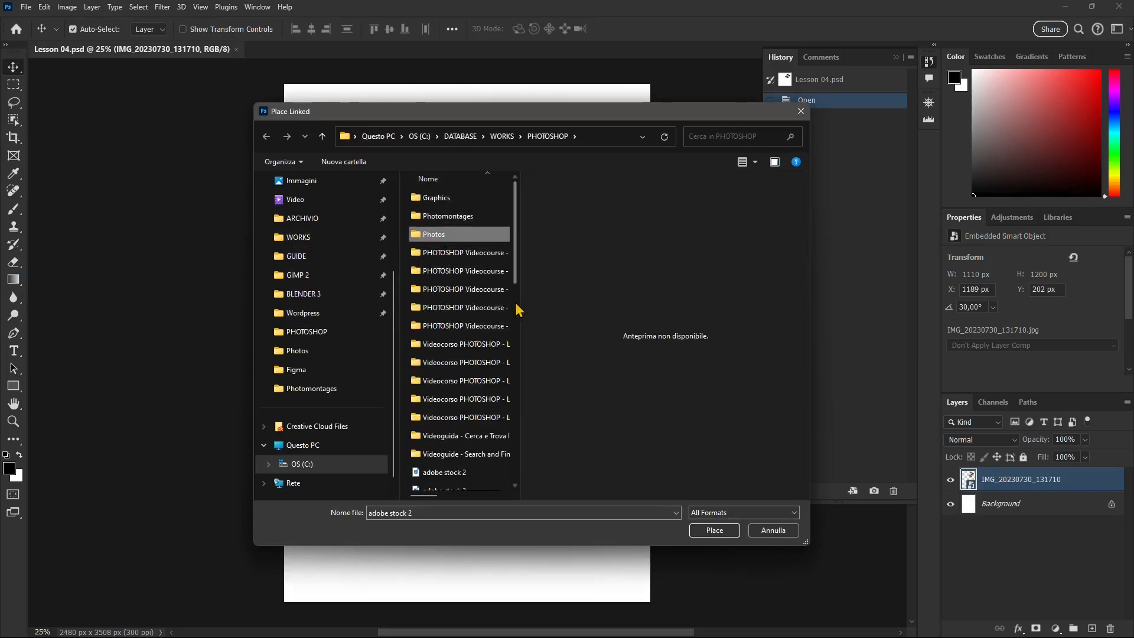
pyautogui.doubleClick(446, 240)
pyautogui.scroll(-3, 456, 370)
pyautogui.click(450, 375)
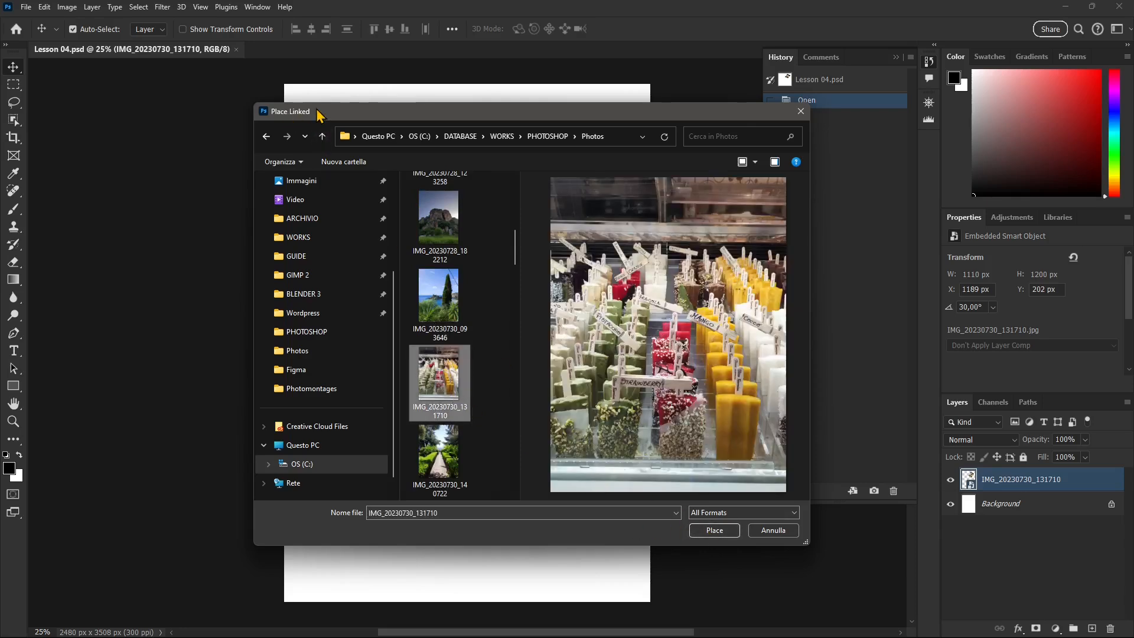
pyautogui.click(715, 530)
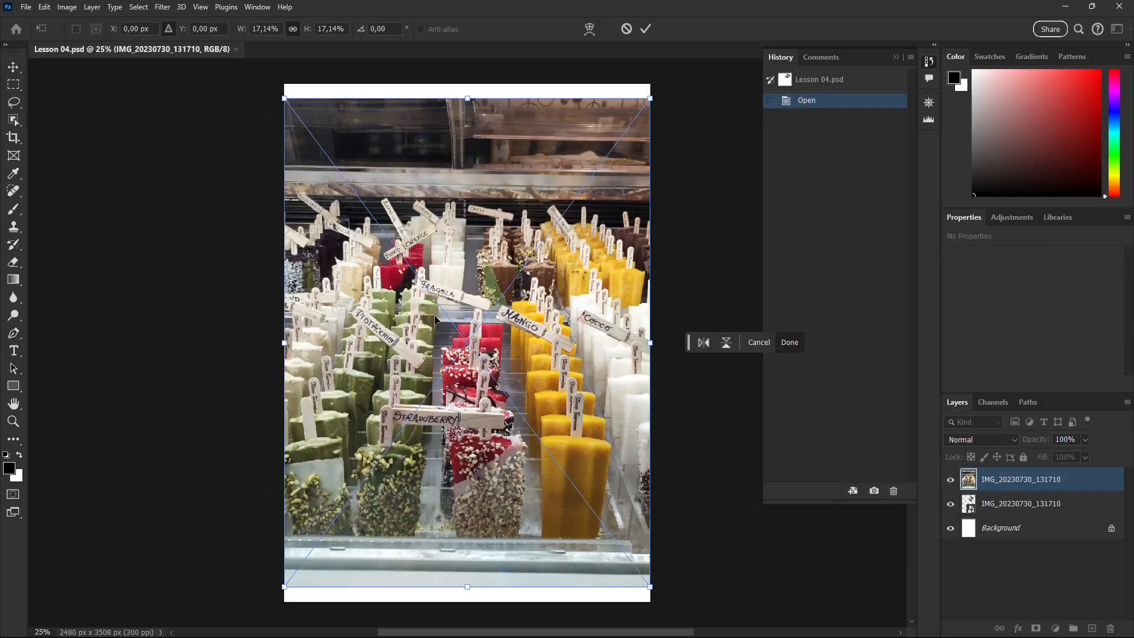
# Scale the linked photo down, rotate it about -13° and place it on the page's left half, at about X 242, Y 952 px.
pyautogui.moveTo(281, 96); pyautogui.dragTo(526, 469)
pyautogui.moveTo(593, 449); pyautogui.dragTo(428, 121)
pyautogui.moveTo(408, 213); pyautogui.dragTo(410, 314)
pyautogui.click(646, 34)
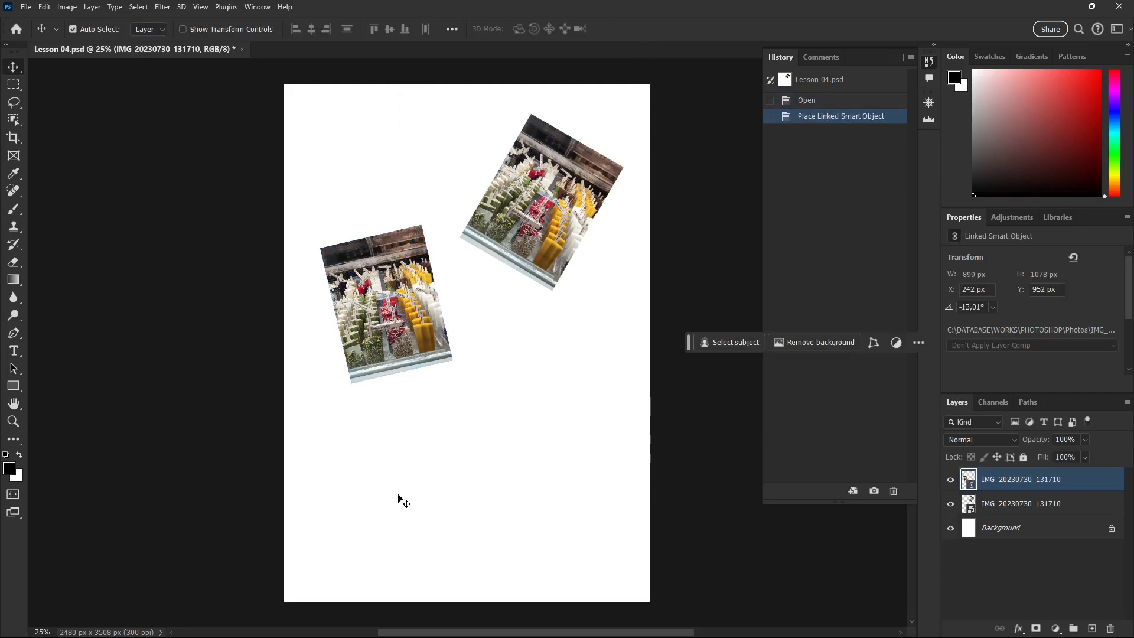
# Switch to the Photos folder in File Explorer and select umbrella and IMG_20230730_131710 together.
pyautogui.hotkey('alt', 'Tab')
pyautogui.moveTo(766, 105); pyautogui.dragTo(789, 115)
pyautogui.click(775, 431)
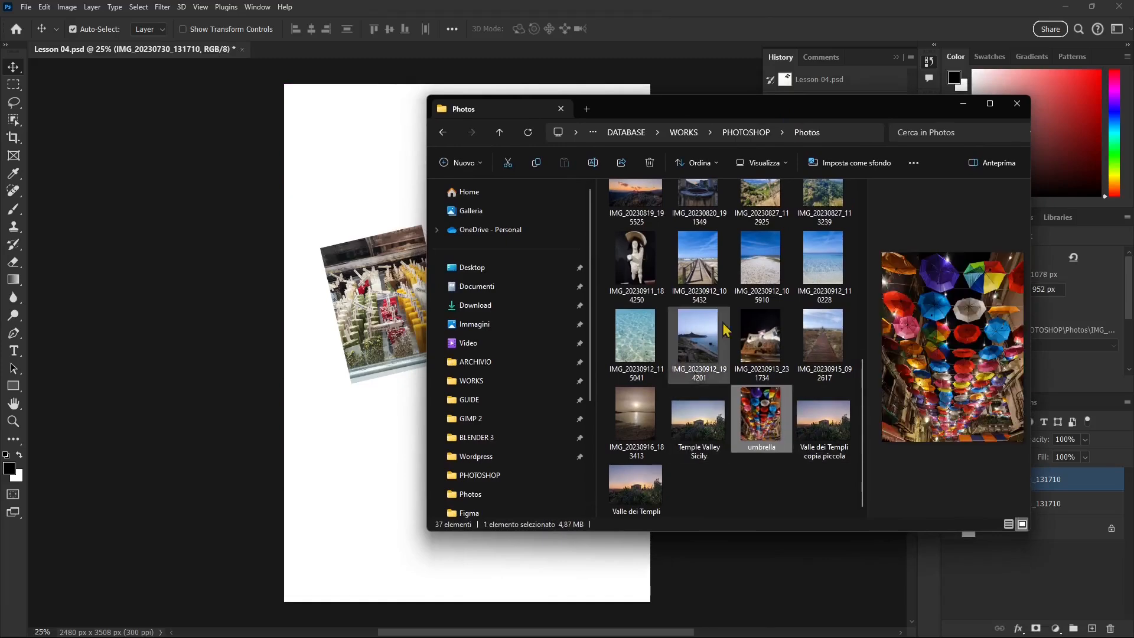
pyautogui.scroll(3, 765, 436)
pyautogui.scroll(-5, 766, 435)
pyautogui.scroll(5, 754, 390)
pyautogui.scroll(3, 753, 390)
pyautogui.keyDown('ctrl'); pyautogui.click(635, 370); pyautogui.keyUp('ctrl')
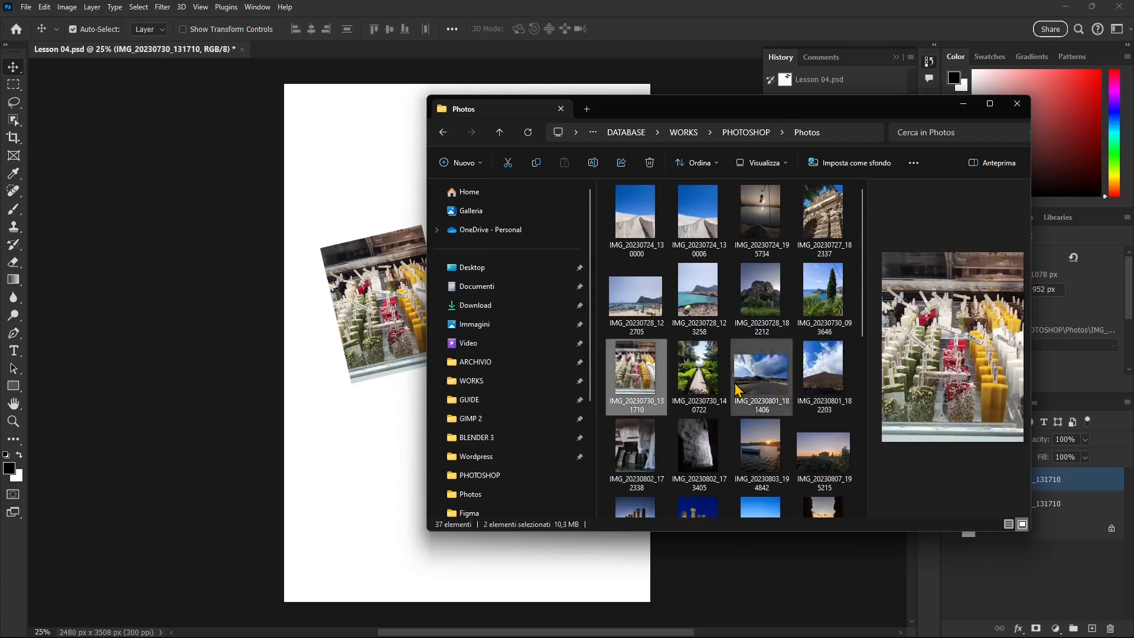
pyautogui.scroll(-5, 866, 379)
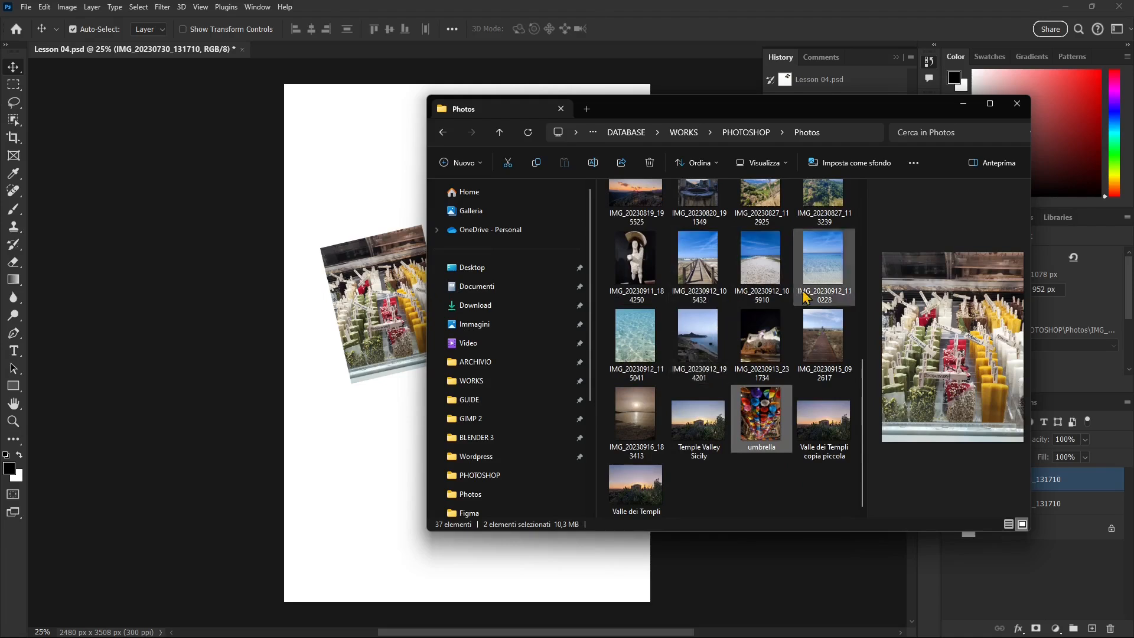
# Try a range selection of the photos from IMG_20230912_194201 through Valle dei Templi copia piccola.
pyautogui.click(699, 335)
pyautogui.keyDown('shift'); pyautogui.click(823, 420); pyautogui.keyUp('shift')
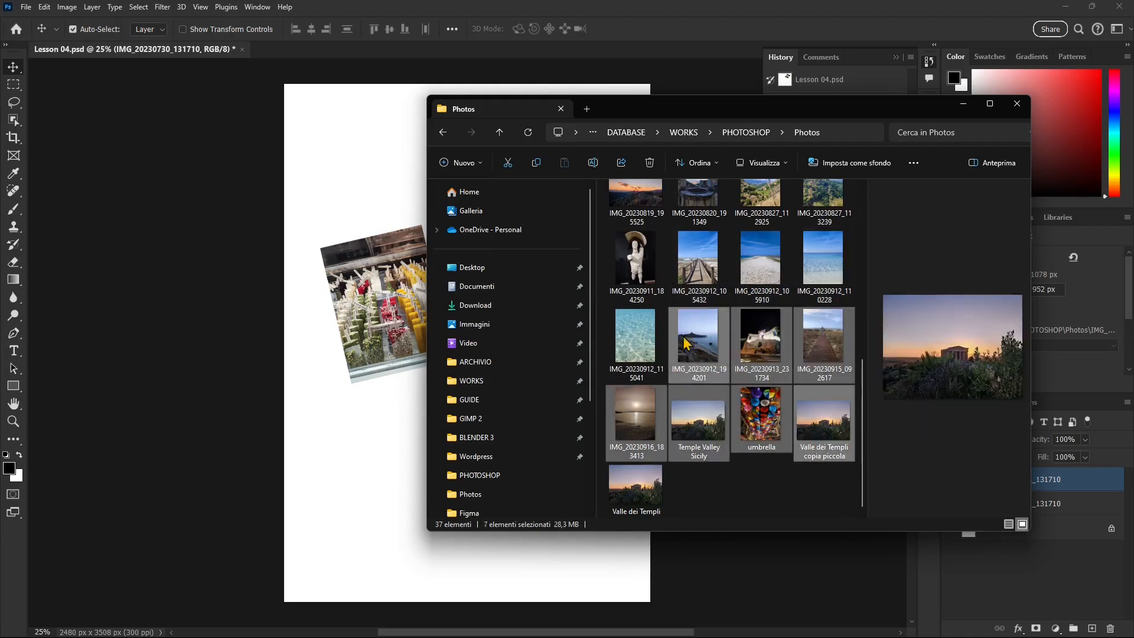
pyautogui.keyDown('shift'); pyautogui.click(767, 426); pyautogui.keyUp('shift')
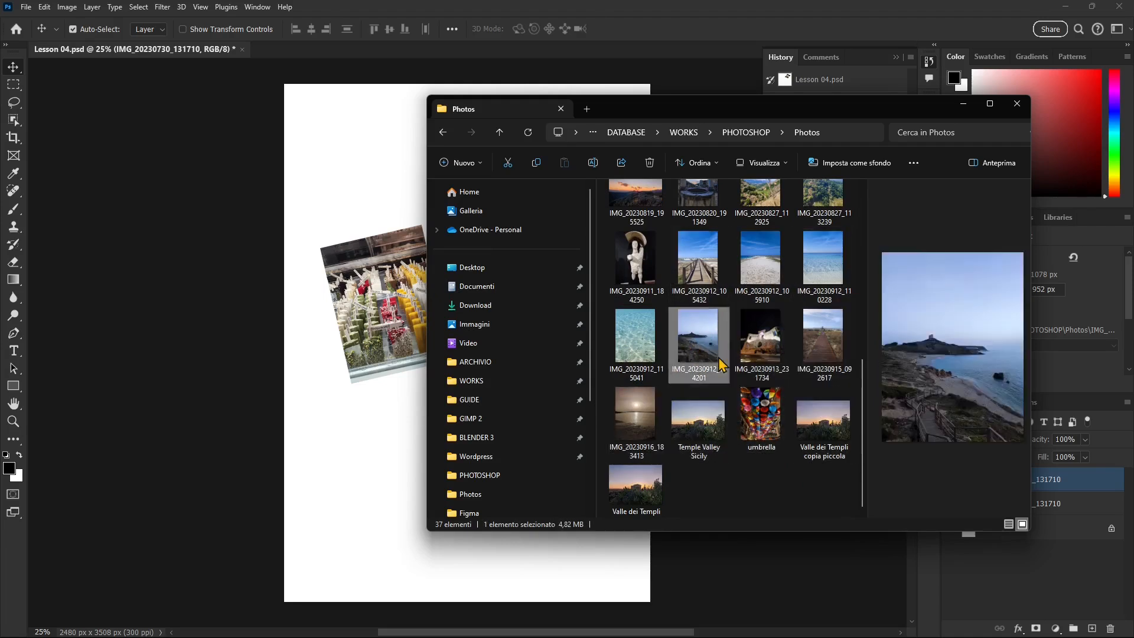
# Select only umbrella and IMG_20230730_131710, and bring both into the Lesson 04 document as embedded images.
pyautogui.click(767, 426)
pyautogui.scroll(6, 762, 428)
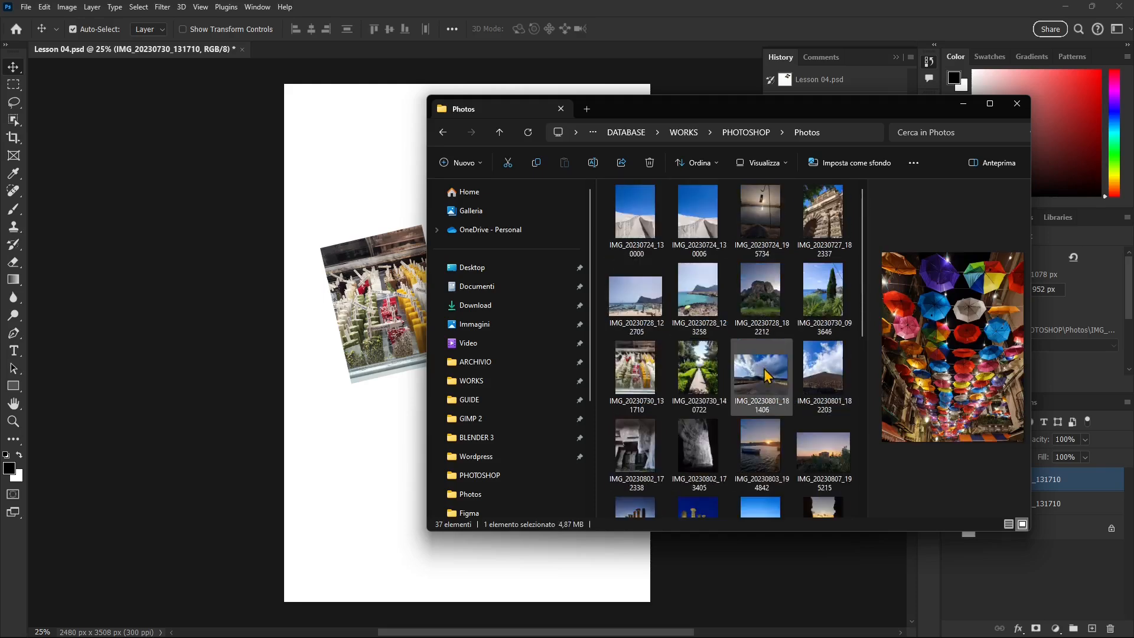
pyautogui.keyDown('ctrl'); pyautogui.click(636, 366); pyautogui.keyUp('ctrl')
pyautogui.scroll(-3, 771, 354)
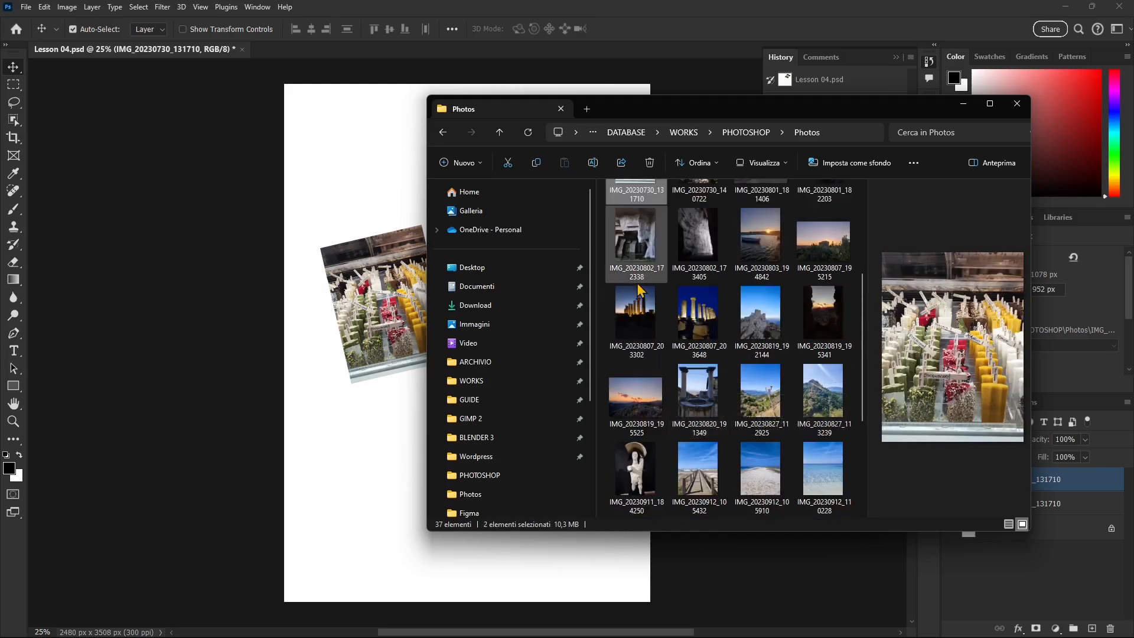
pyautogui.scroll(3, 654, 263)
pyautogui.moveTo(654, 263); pyautogui.dragTo(385, 421)
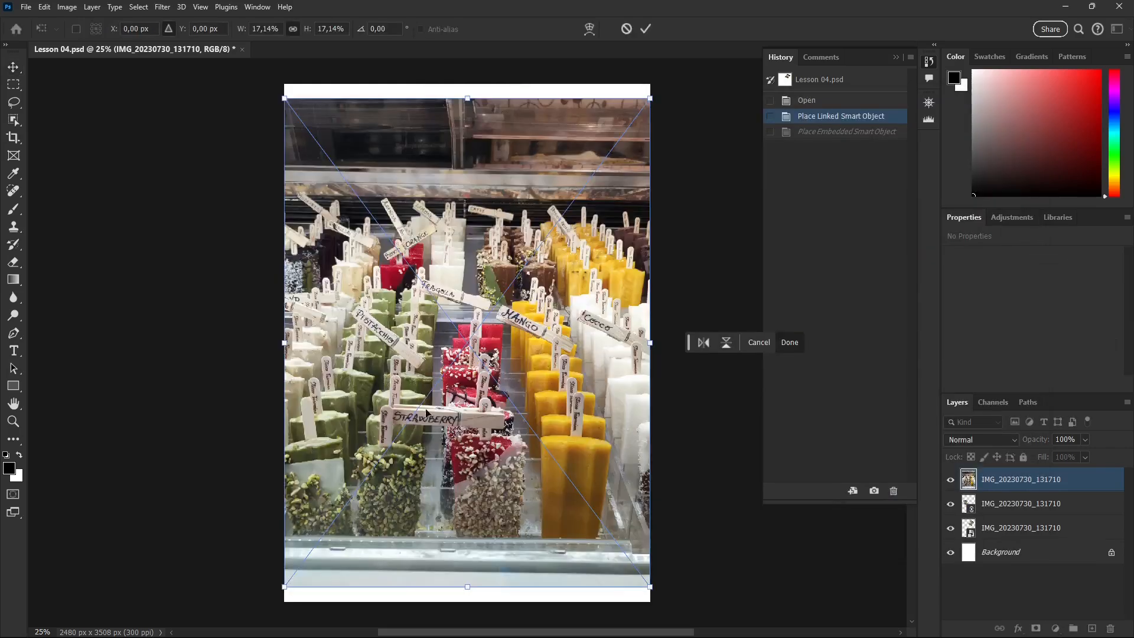
# Scale the embedded IMG_20230730_131710 photo to about 5.15% and place it on the page's right half, at about X 1636, Y 1532 px.
pyautogui.moveTo(652, 91); pyautogui.dragTo(395, 442)
pyautogui.moveTo(343, 468); pyautogui.dragTo(584, 338)
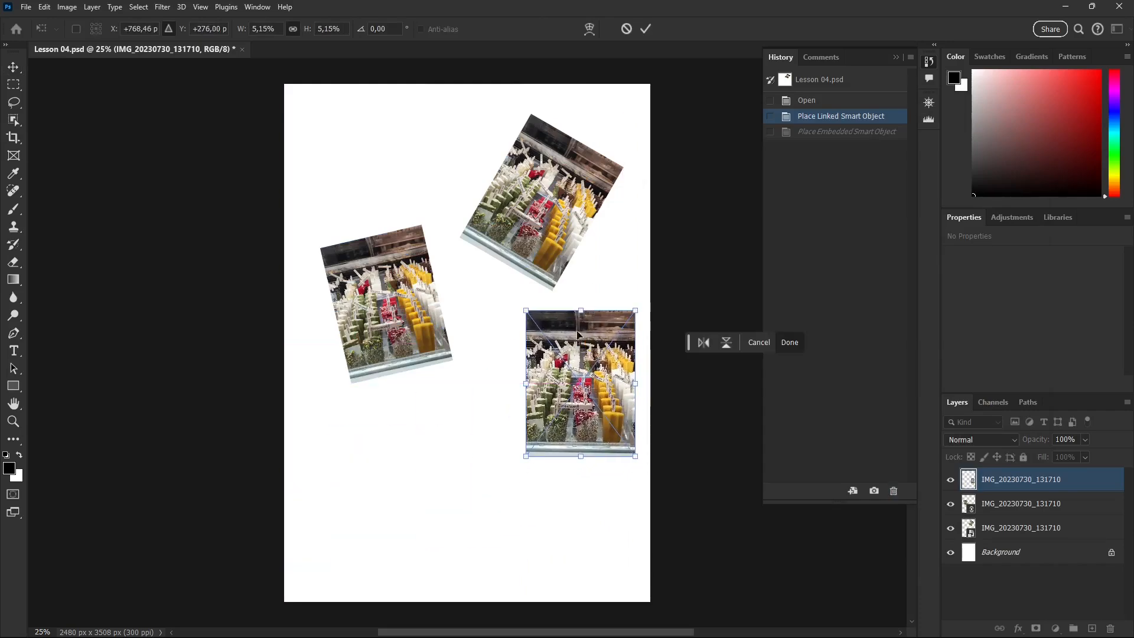
pyautogui.click(646, 29)
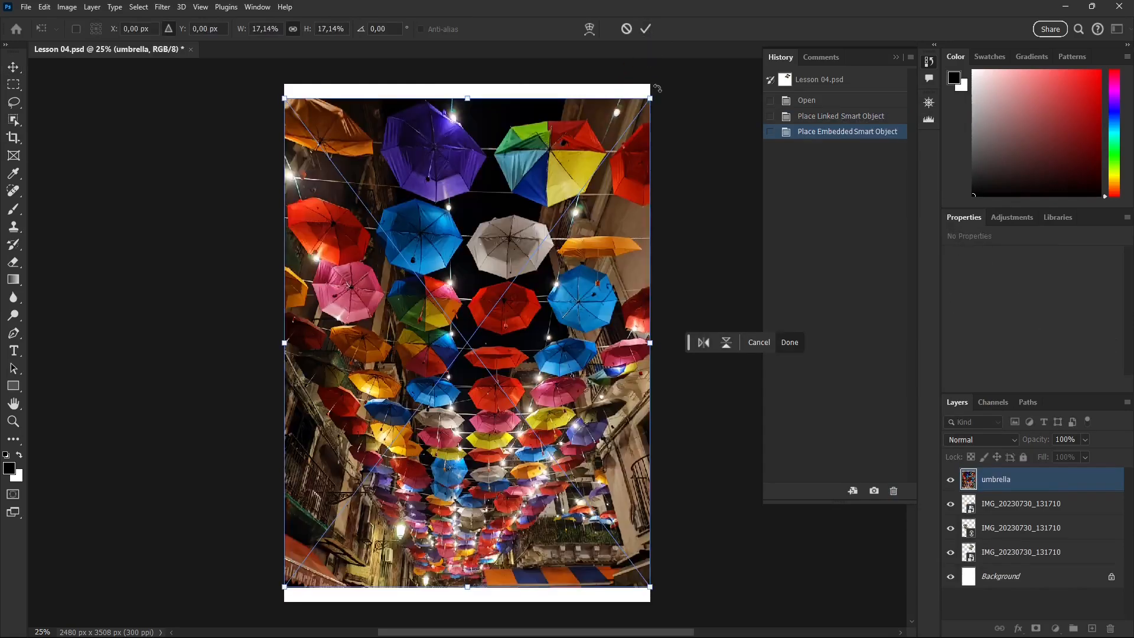
# Scale the umbrella photo to about 4.89%, rotate it about -28.6° and place it in the page's lower left area.
pyautogui.moveTo(280, 101); pyautogui.dragTo(410, 463)
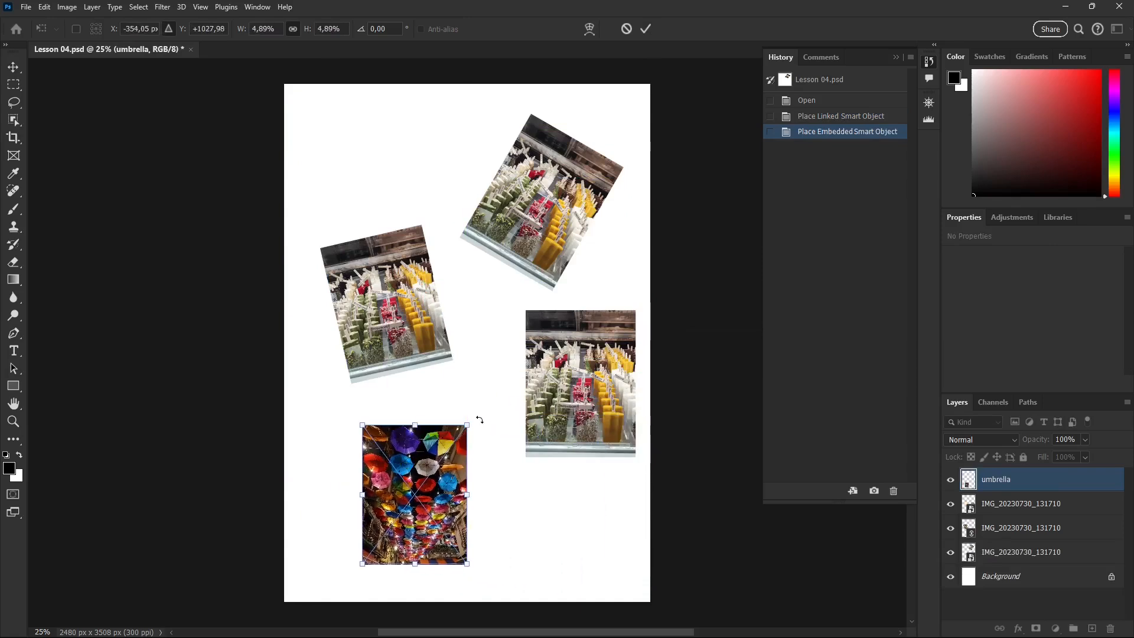
pyautogui.moveTo(476, 423); pyautogui.dragTo(435, 401)
pyautogui.click(646, 29)
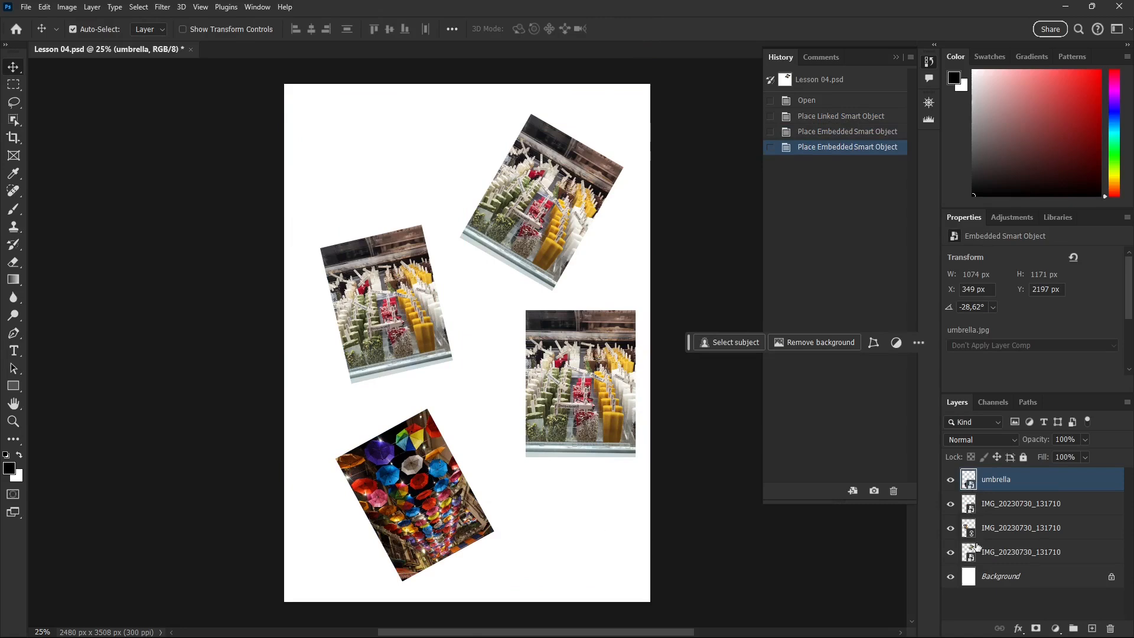
# Toggle the visibility of the linked photo, the upright embedded photo and the umbrella to match each layer with its image.
pyautogui.click(987, 504)
pyautogui.click(987, 489)
pyautogui.click(990, 512)
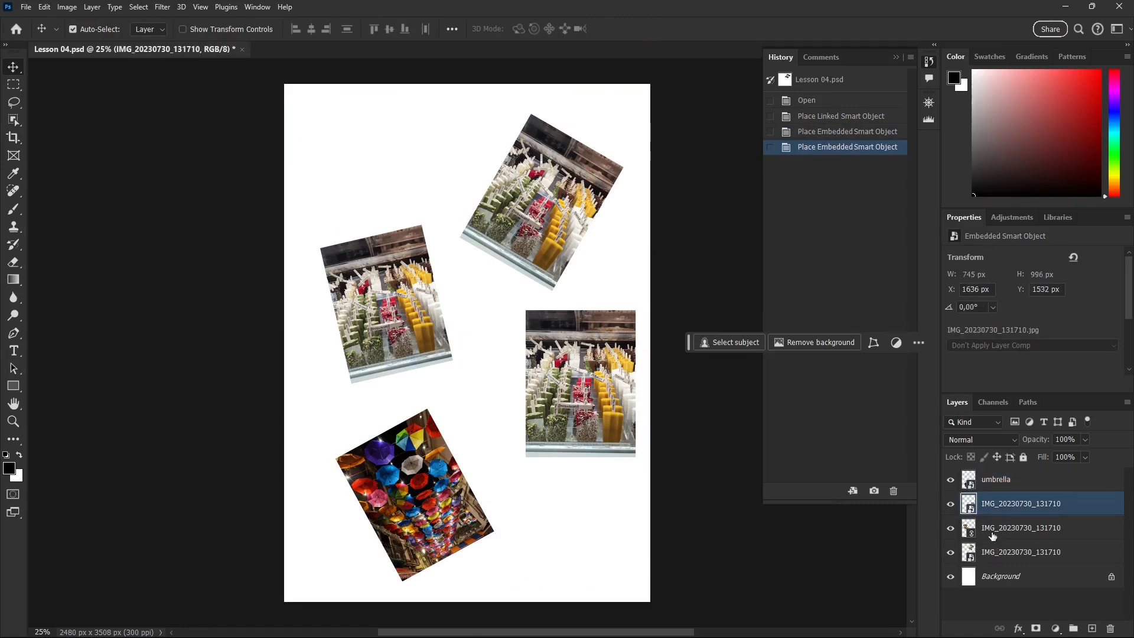
pyautogui.click(990, 534)
pyautogui.click(952, 529)
pyautogui.click(951, 528)
pyautogui.click(952, 529)
pyautogui.click(952, 529)
pyautogui.click(952, 504)
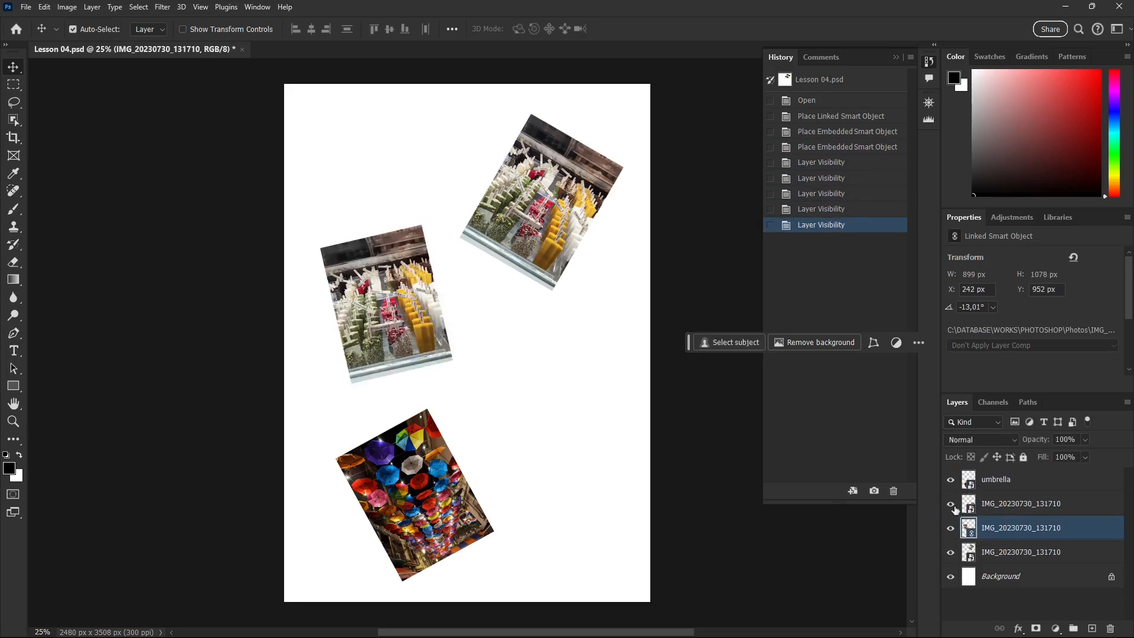
pyautogui.click(951, 504)
pyautogui.click(952, 480)
pyautogui.click(952, 480)
pyautogui.click(1004, 507)
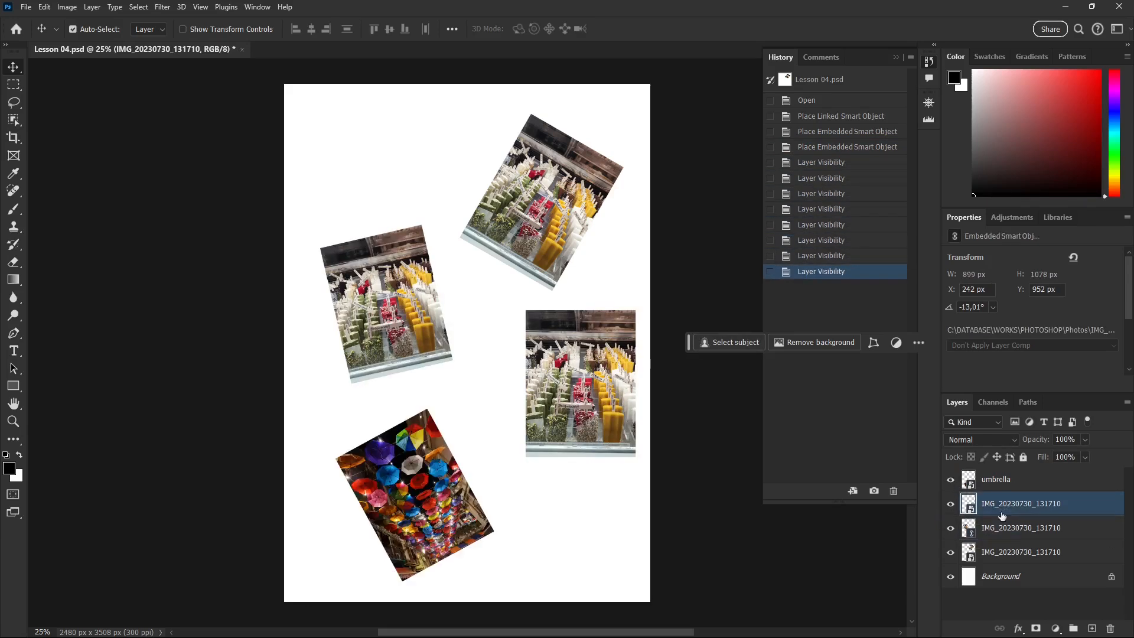
pyautogui.click(952, 504)
pyautogui.click(951, 504)
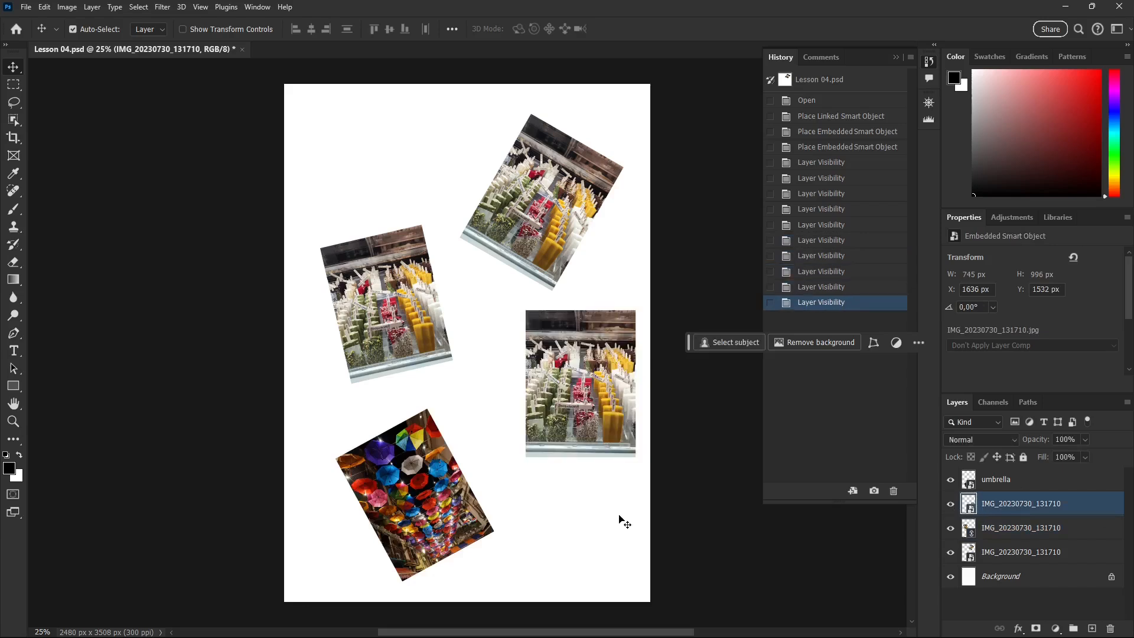
# Identify the umbrella photo's layer by toggling its visibility, and delete that layer.
pyautogui.click(412, 470)
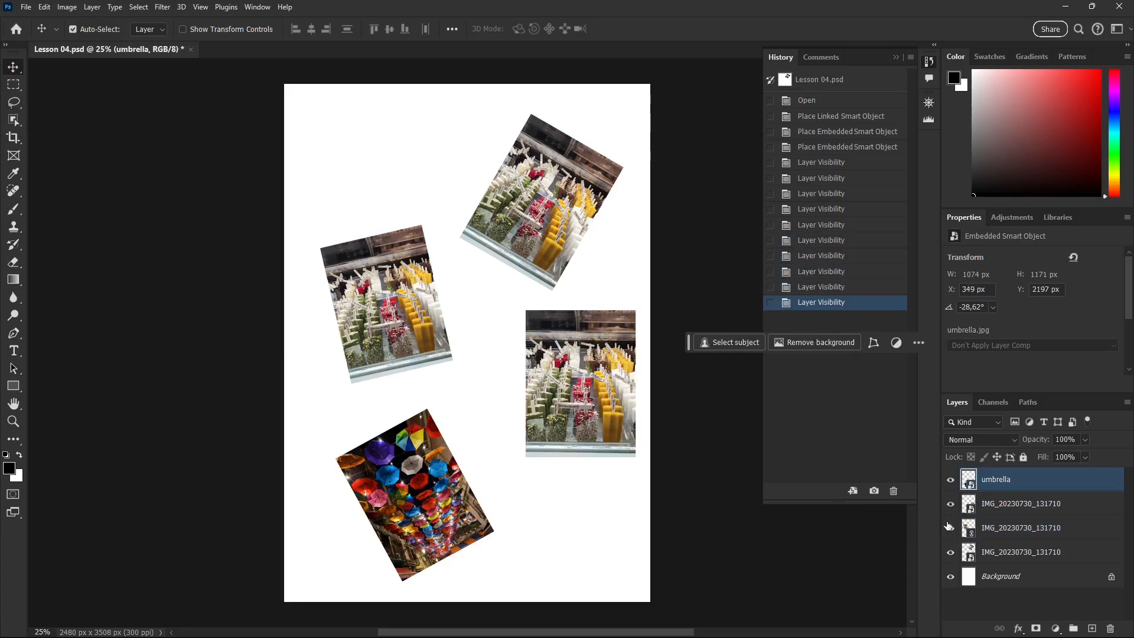
pyautogui.click(953, 480)
pyautogui.click(952, 479)
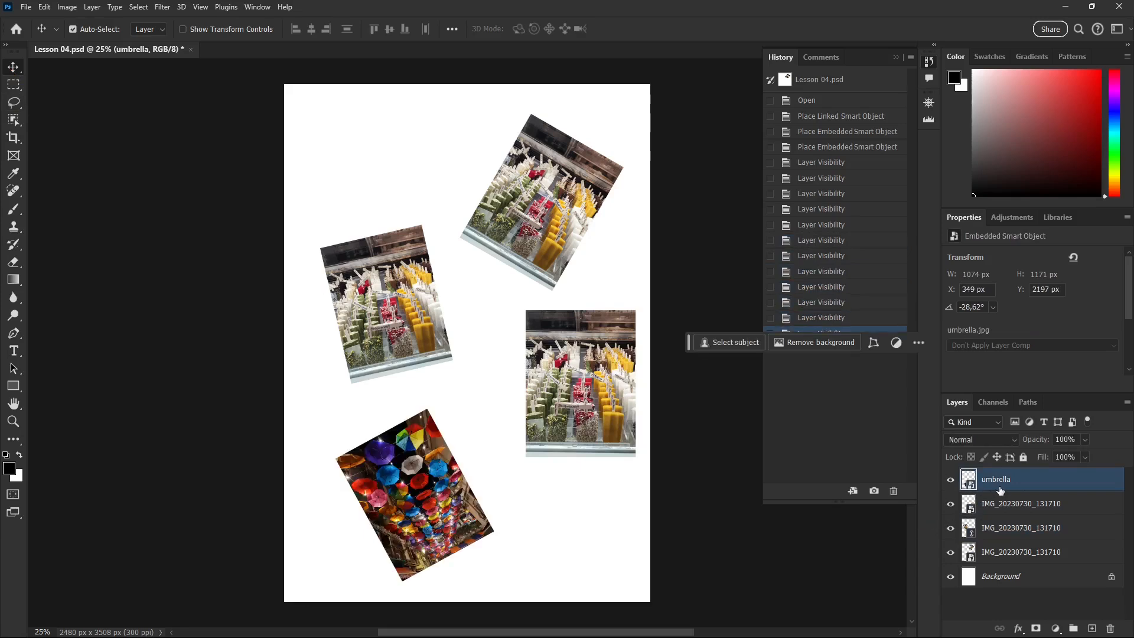
pyautogui.click(1112, 631)
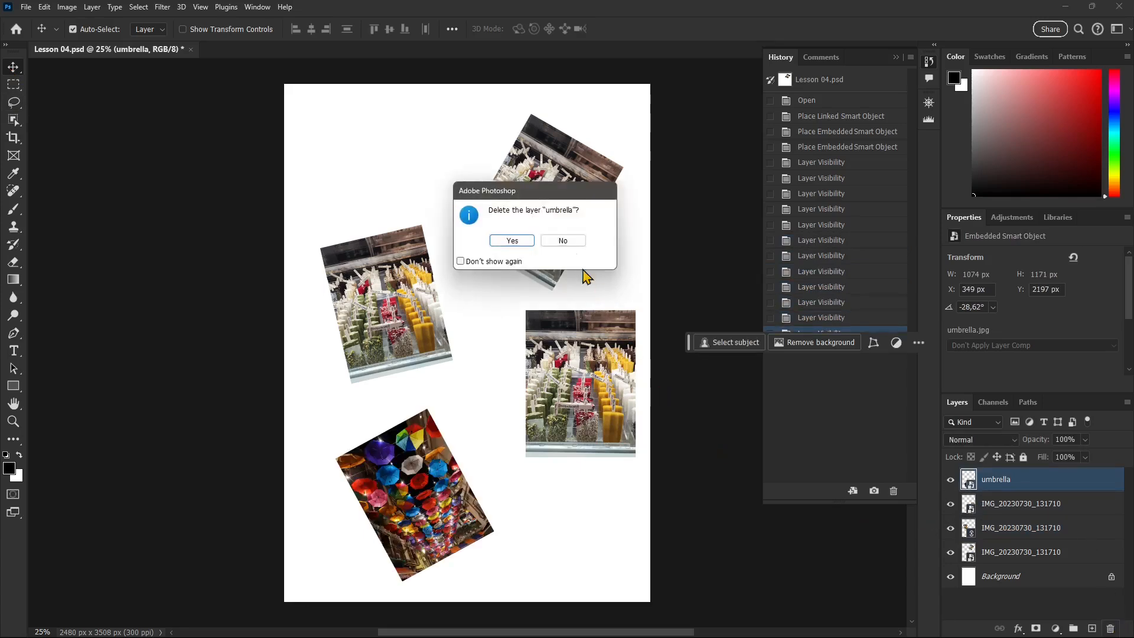
pyautogui.click(521, 241)
# Rearrange the photos: upright one at about X 1240, Y 1808, linked at X 186, Y 1007, tilted embedded at X 1190, Y 298 px.
pyautogui.moveTo(610, 403); pyautogui.dragTo(571, 466)
pyautogui.moveTo(402, 308); pyautogui.dragTo(393, 337)
pyautogui.moveTo(520, 256); pyautogui.dragTo(520, 277)
pyautogui.moveTo(505, 391); pyautogui.dragTo(494, 373)
pyautogui.moveTo(406, 353); pyautogui.dragTo(405, 332)
pyautogui.moveTo(488, 271); pyautogui.dragTo(488, 264)
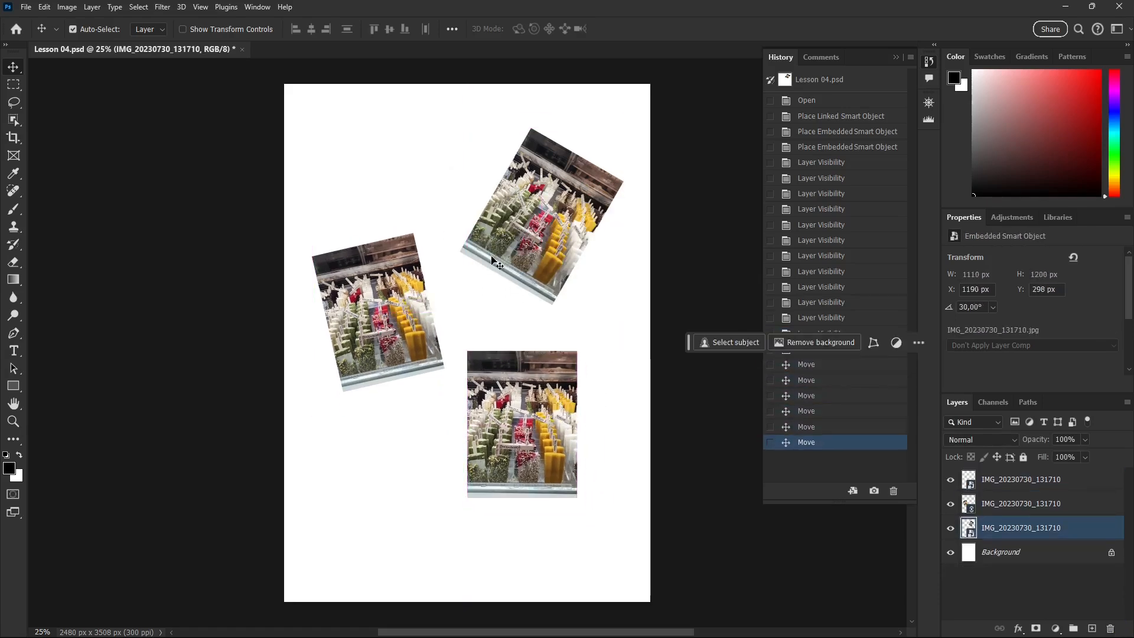
# Check which layer holds the upright embedded photo and rename it "rasterized".
pyautogui.click(970, 506)
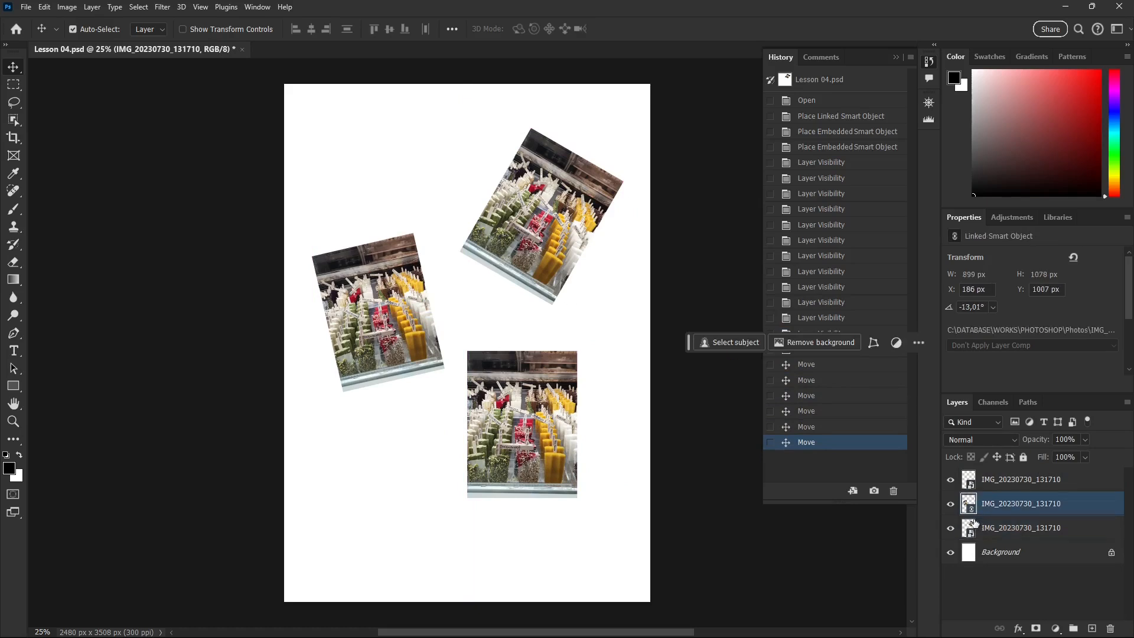
pyautogui.click(970, 534)
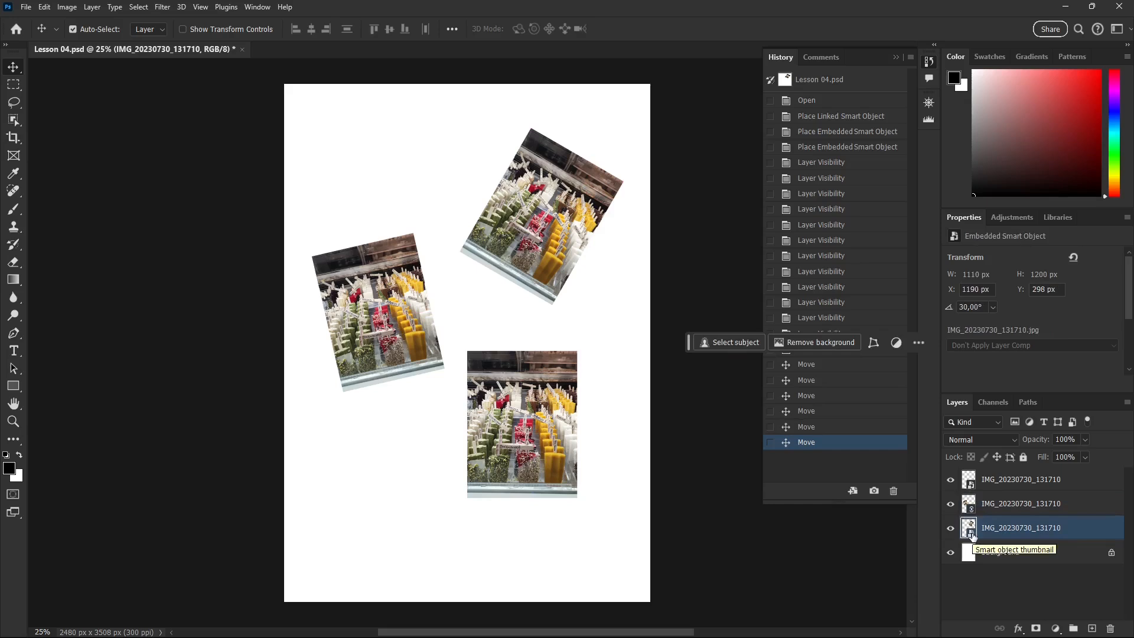
pyautogui.click(971, 483)
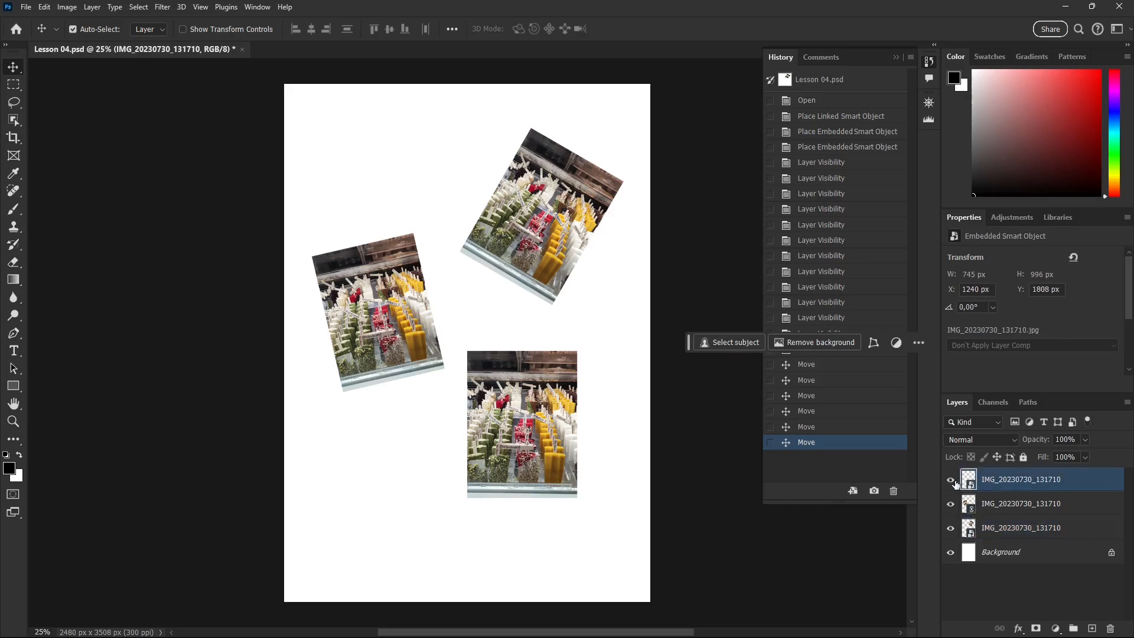
pyautogui.click(953, 480)
pyautogui.click(954, 480)
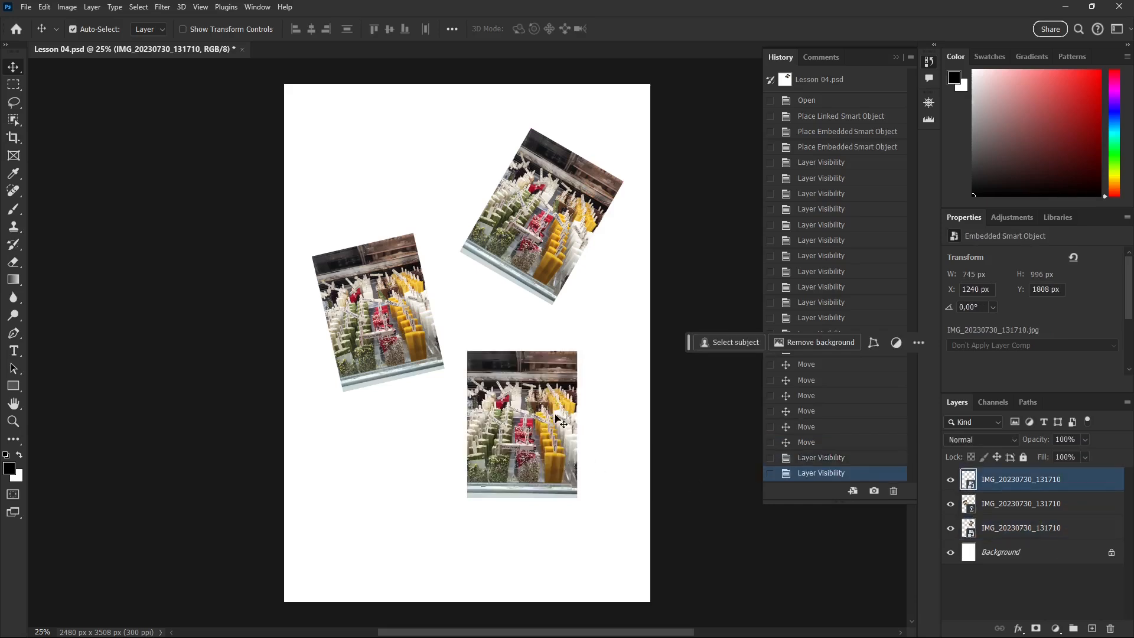
pyautogui.doubleClick(1005, 481)
pyautogui.write('rasterized')
pyautogui.press('Return')
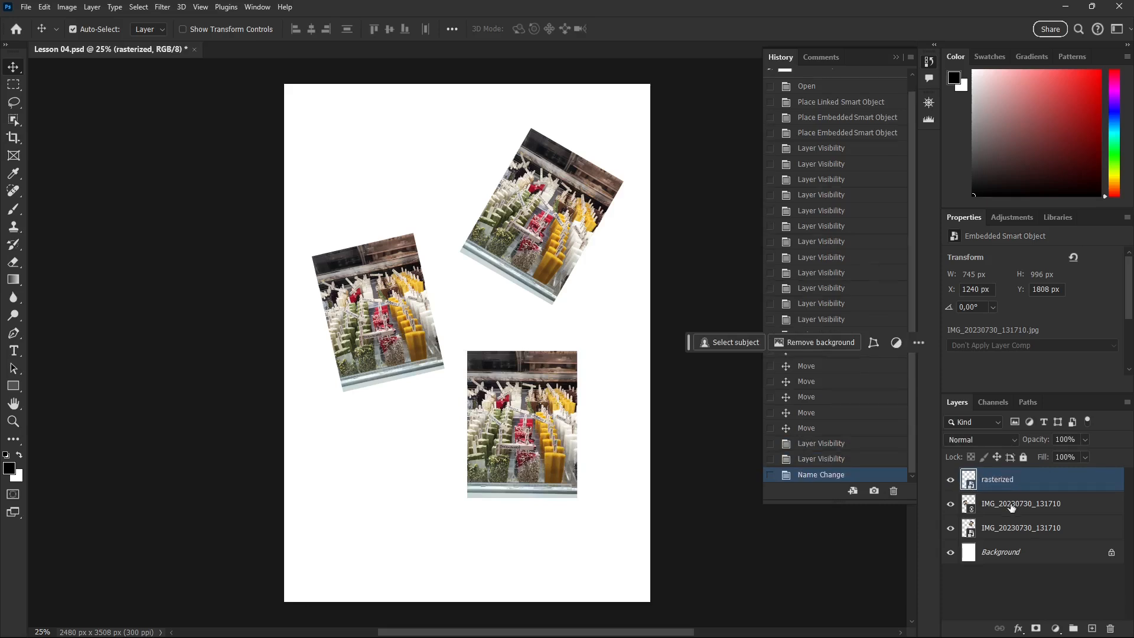
# Rename the linked photo's layer "linked" and the tilted embedded photo's layer "smart".
pyautogui.doubleClick(1012, 505)
pyautogui.press('BackSpace')
pyautogui.write('linke')
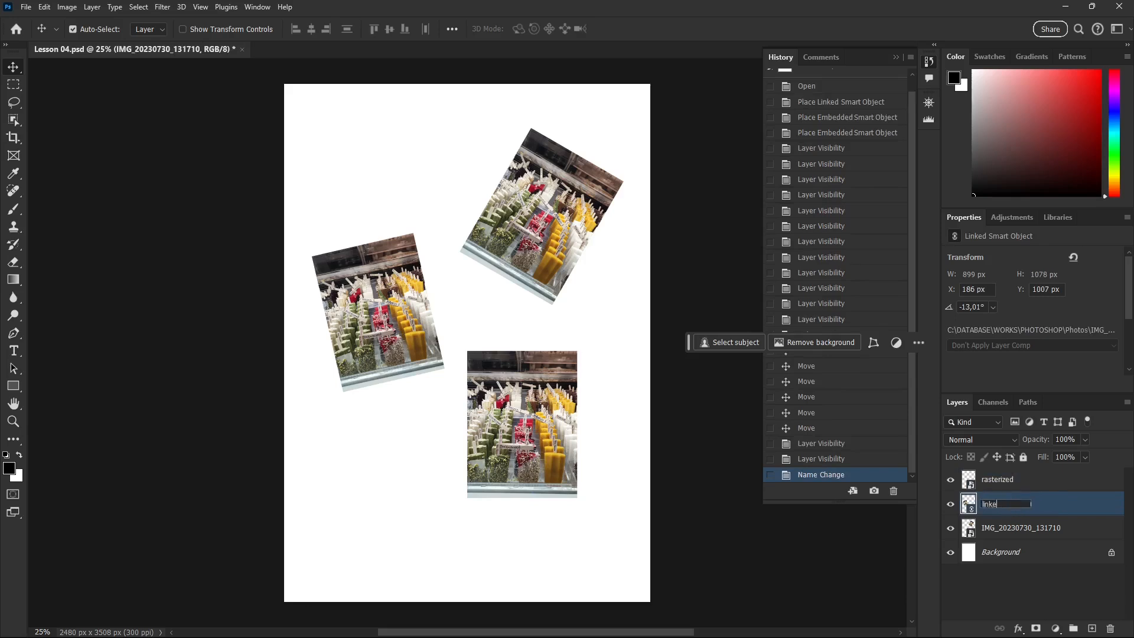
pyautogui.write('d')
pyautogui.press('Return')
pyautogui.doubleClick(1006, 529)
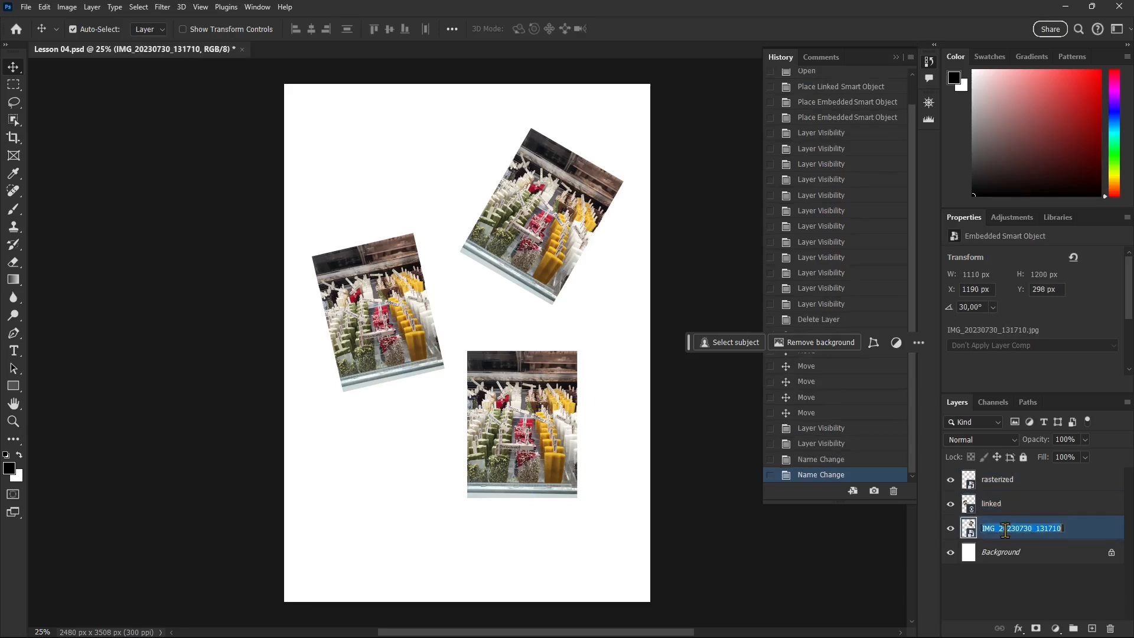
pyautogui.press('BackSpace')
pyautogui.press('Return')
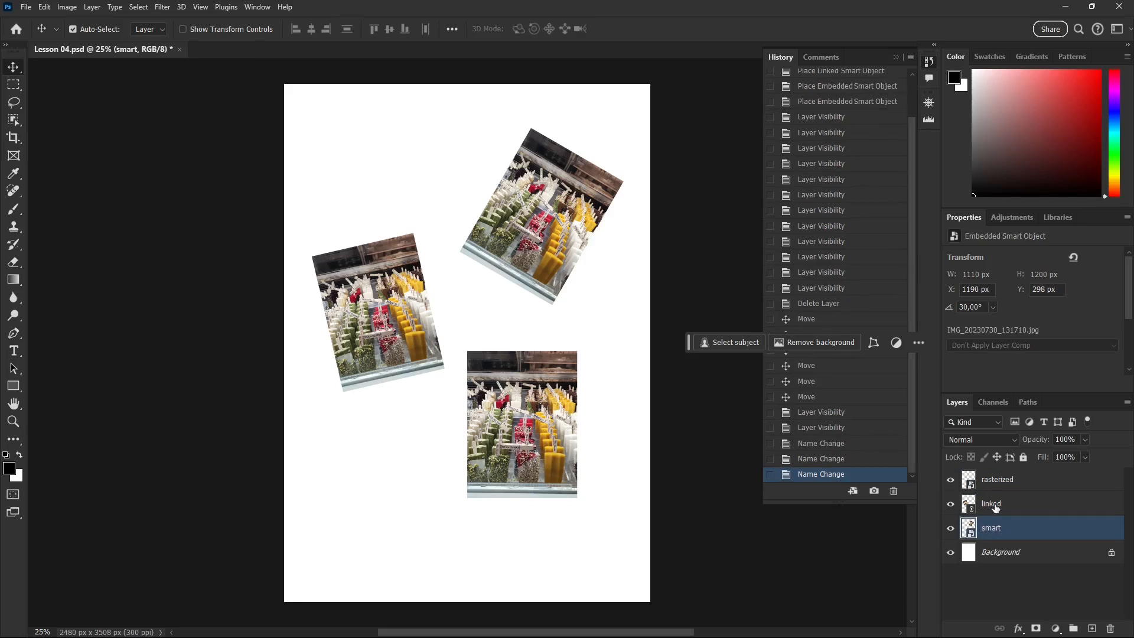
# Convert the "rasterized" layer from a smart object into a pixel layer with Rasterize Layer.
pyautogui.click(995, 507)
pyautogui.click(994, 482)
pyautogui.click(951, 479)
pyautogui.click(951, 480)
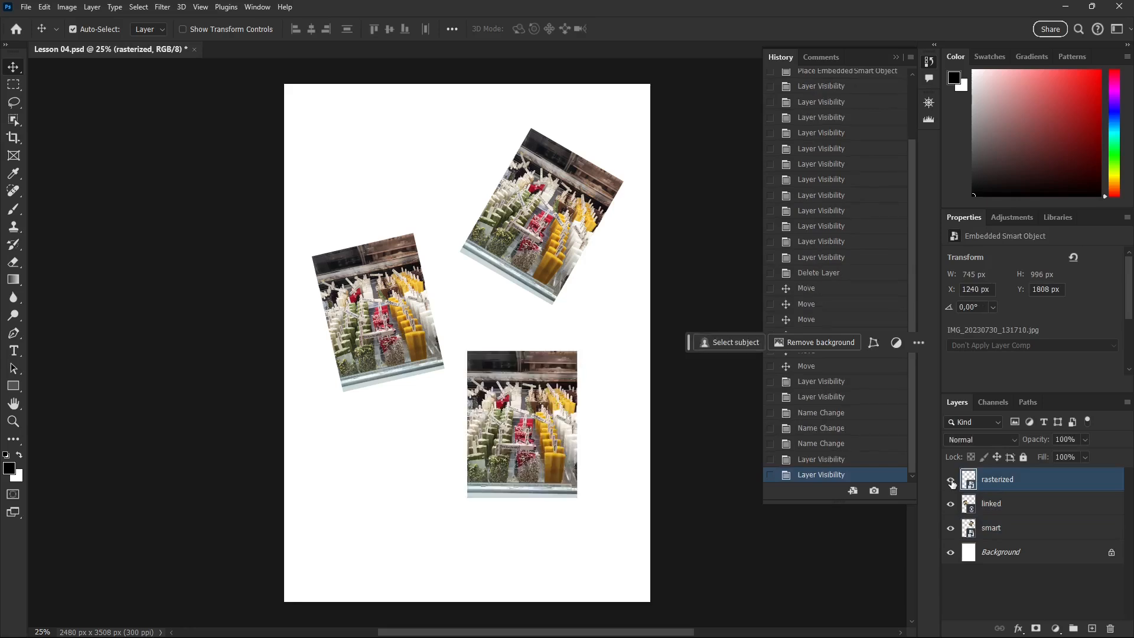
pyautogui.rightClick(991, 484)
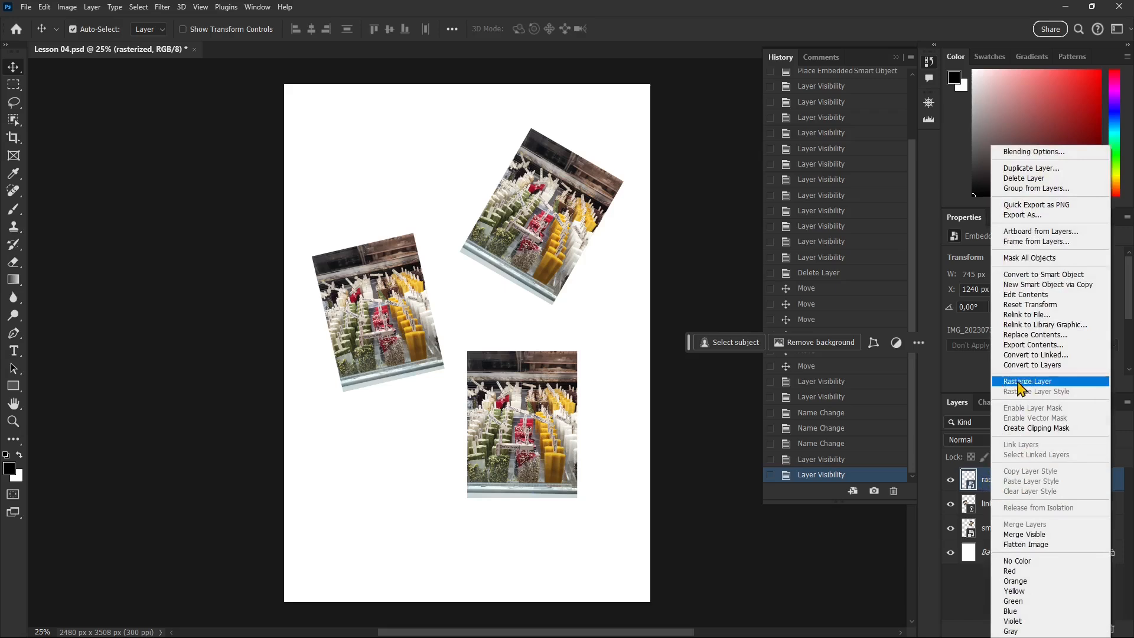
pyautogui.click(1044, 389)
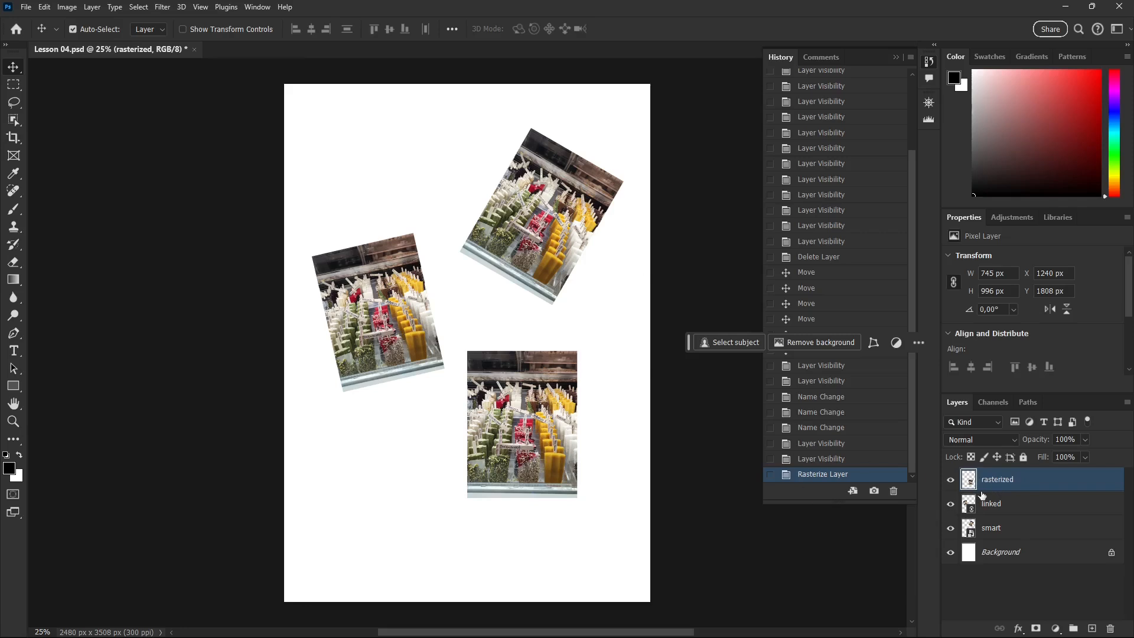
# Try a range selection of the layers from smart through rasterized.
pyautogui.click(1003, 505)
pyautogui.click(1003, 485)
pyautogui.click(1008, 524)
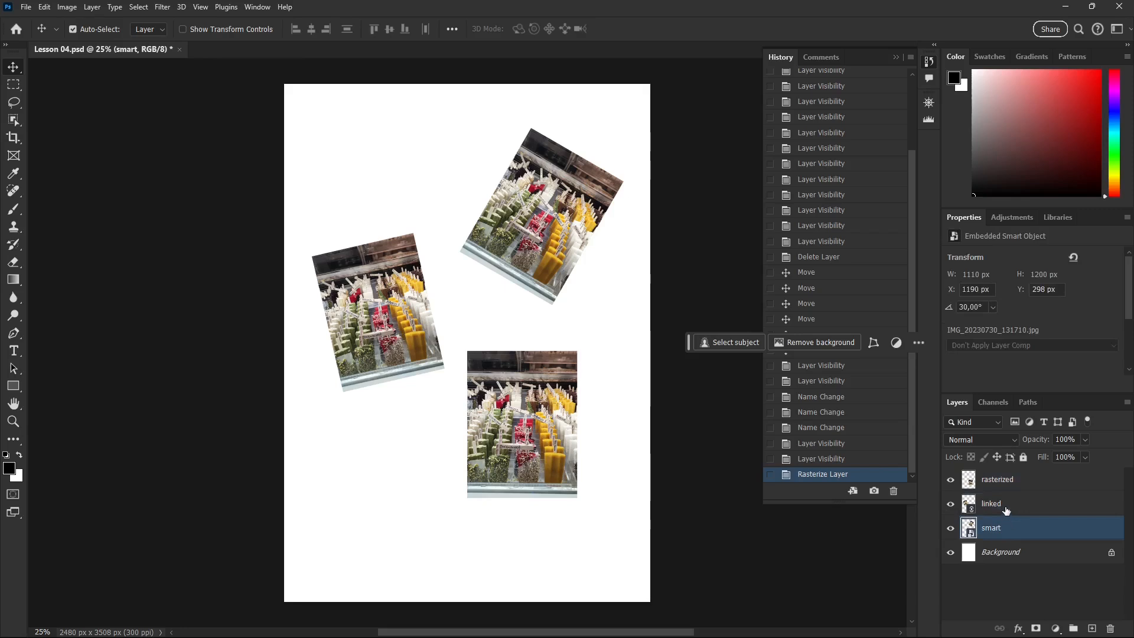
pyautogui.keyDown('shift'); pyautogui.click(1007, 505); pyautogui.keyUp('shift')
pyautogui.keyDown('shift'); pyautogui.click(1003, 488); pyautogui.keyUp('shift')
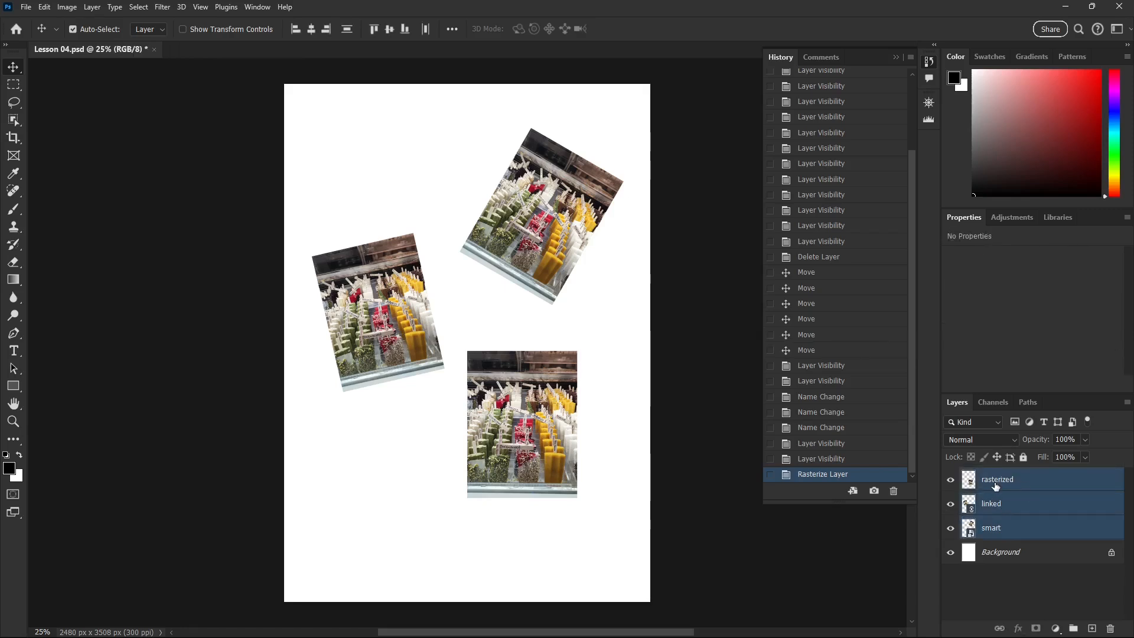
pyautogui.click(1000, 490)
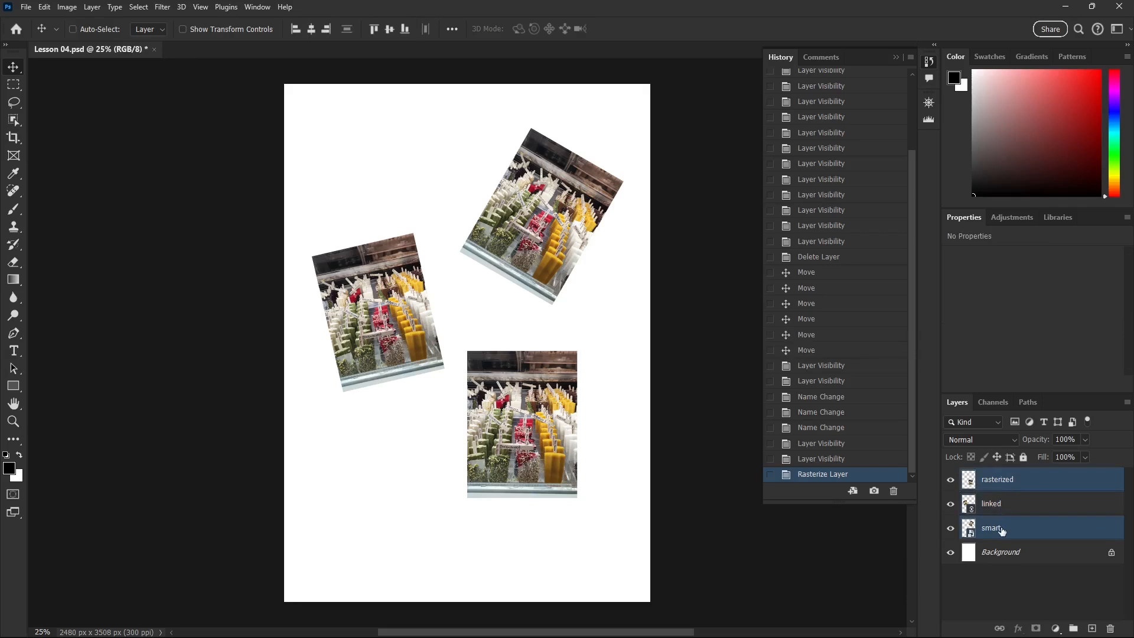
# Select the rasterized, linked and smart layers individually and scale them together down to about 9.97% at the page centre.
pyautogui.keyDown('ctrl'); pyautogui.click(1003, 490); pyautogui.keyUp('ctrl')
pyautogui.keyDown('ctrl'); pyautogui.click(1003, 509); pyautogui.keyUp('ctrl')
pyautogui.keyDown('ctrl'); pyautogui.click(1003, 525); pyautogui.keyUp('ctrl')
pyautogui.keyDown('ctrl'); pyautogui.click(1002, 489); pyautogui.keyUp('ctrl')
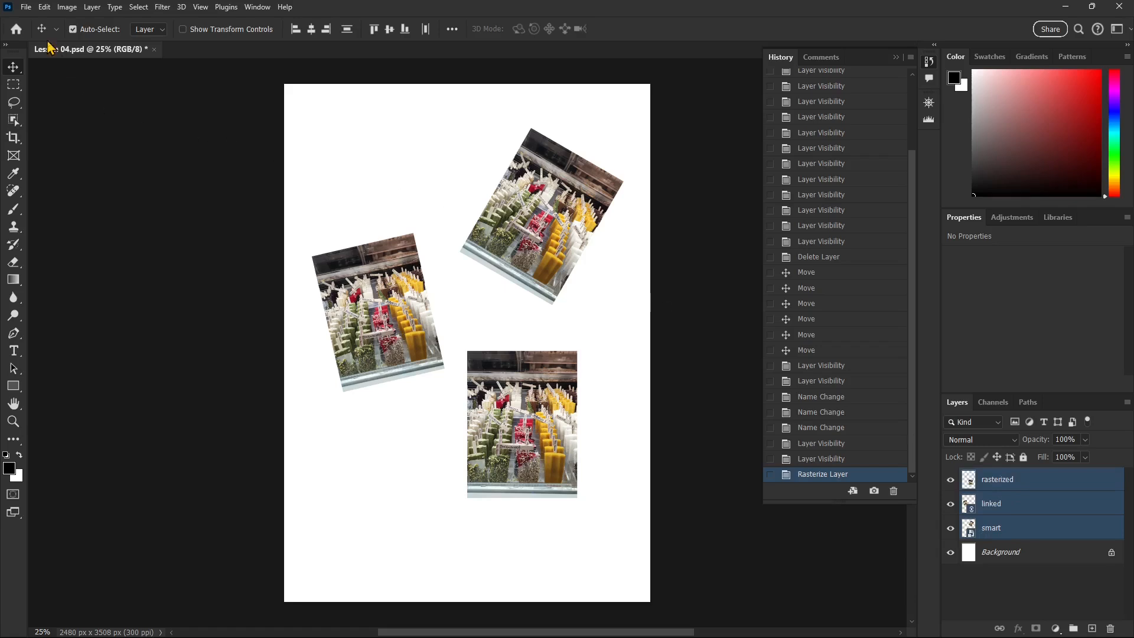
pyautogui.click(45, 9)
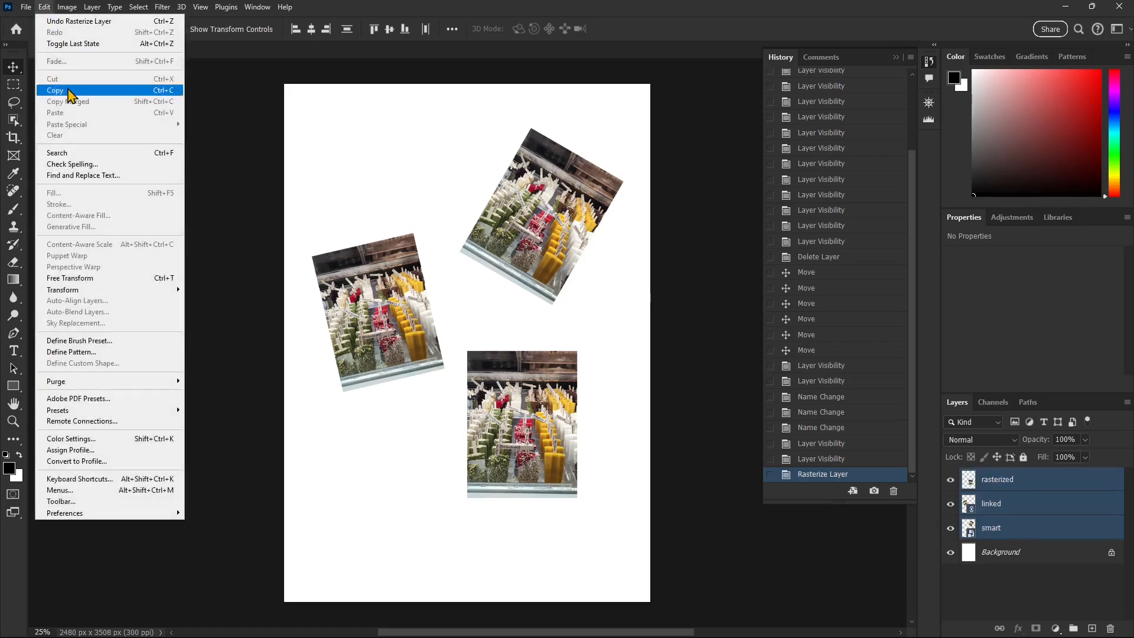
pyautogui.moveTo(107, 290)
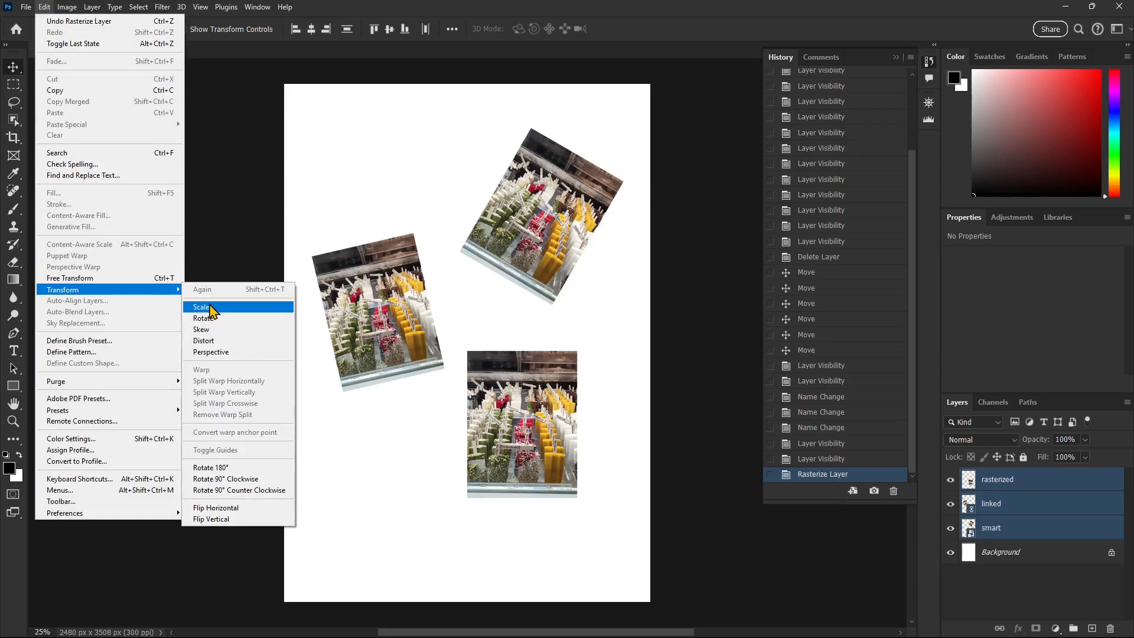
pyautogui.click(210, 307)
pyautogui.moveTo(611, 133); pyautogui.dragTo(455, 328)
pyautogui.moveTo(311, 496); pyautogui.dragTo(471, 338)
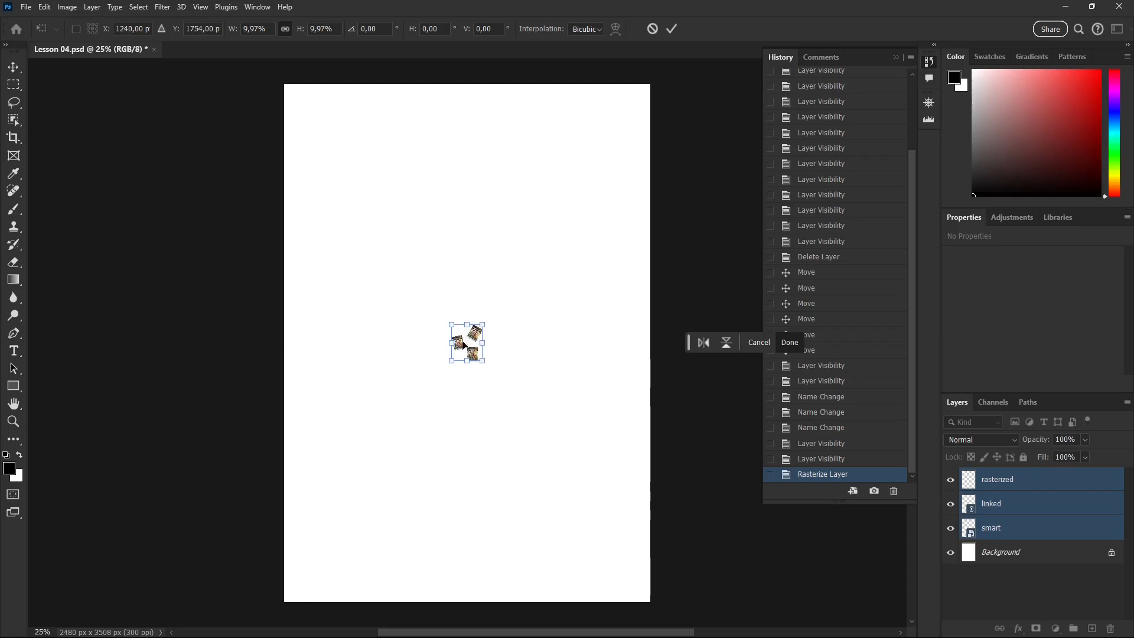
pyautogui.click(671, 30)
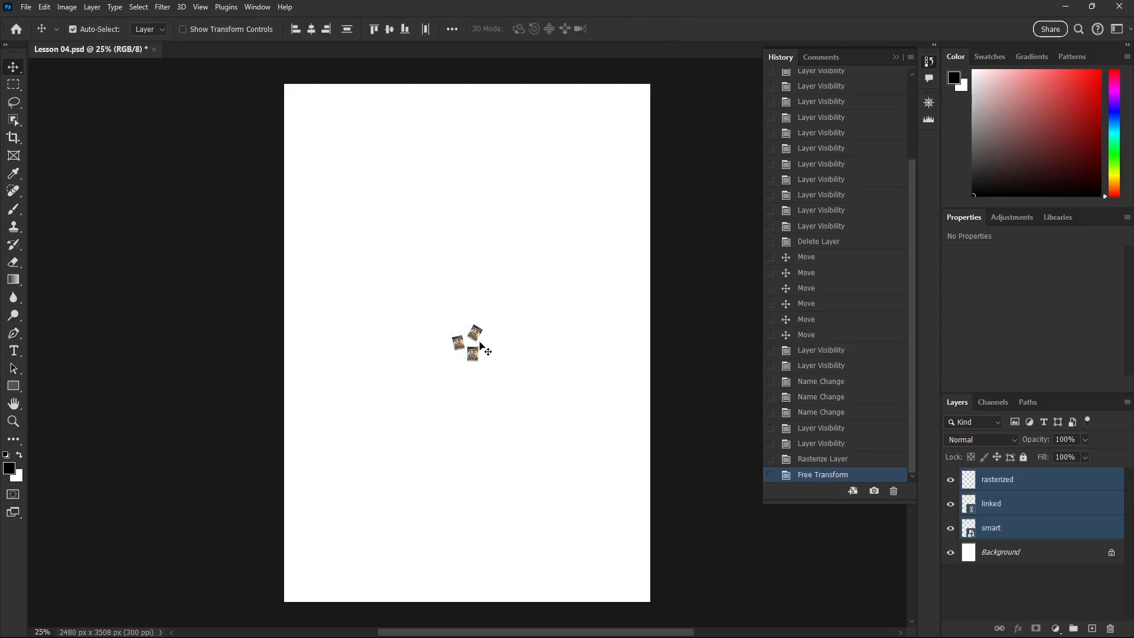
# Scale the three tiny photos back up together to about 1089%, centred at about X 1208, Y 1716 px.
pyautogui.click(44, 7)
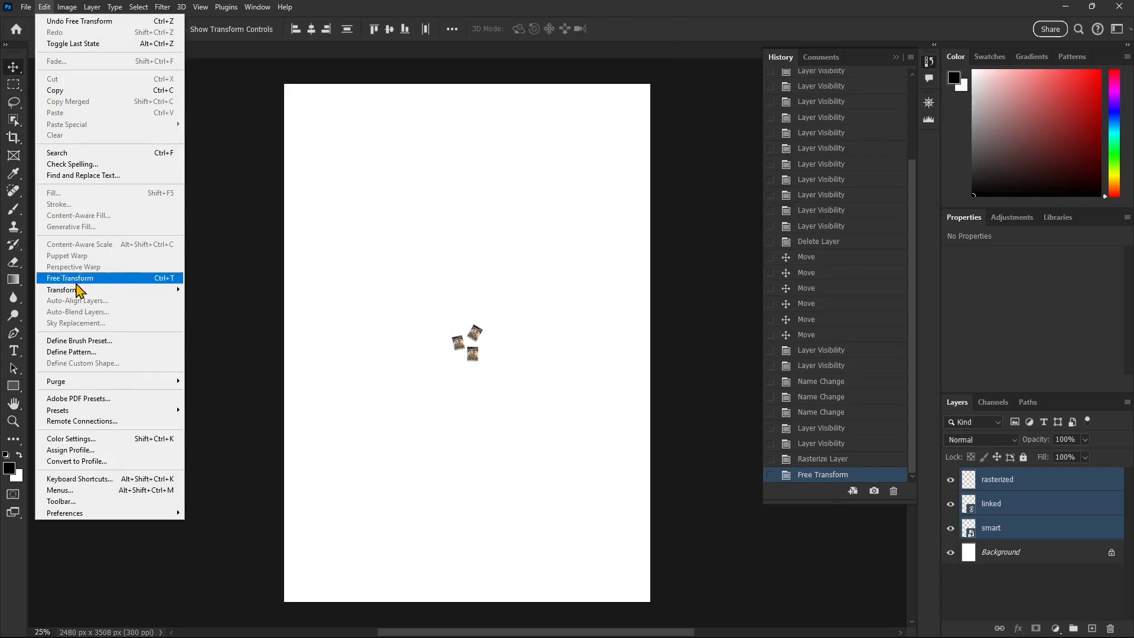
pyautogui.moveTo(77, 289)
pyautogui.click(230, 319)
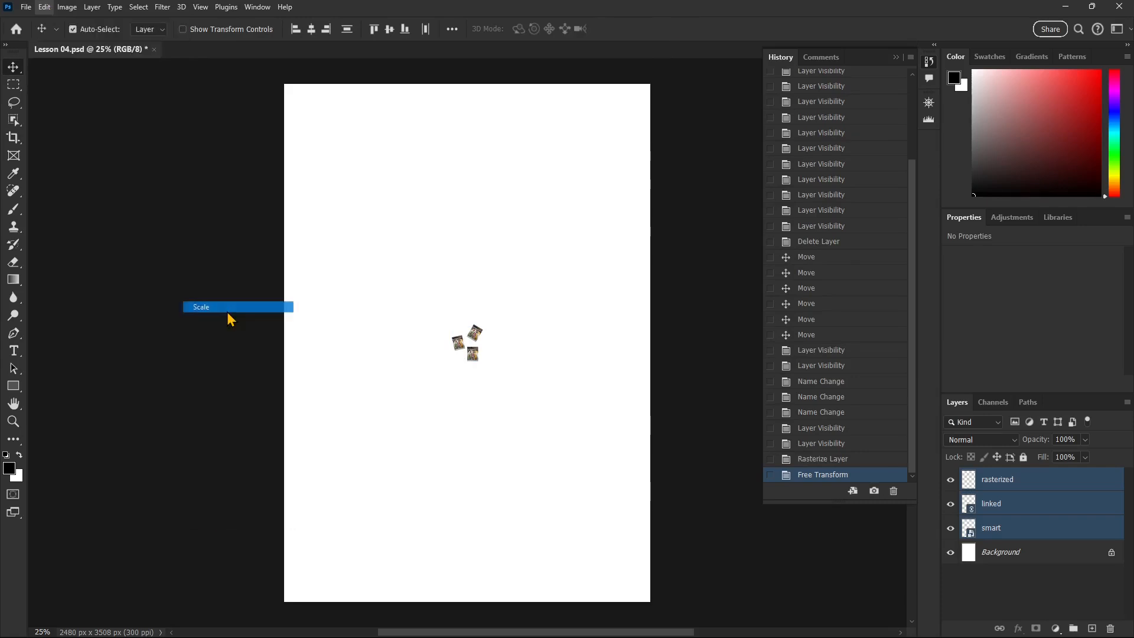
pyautogui.moveTo(452, 324); pyautogui.dragTo(294, 136)
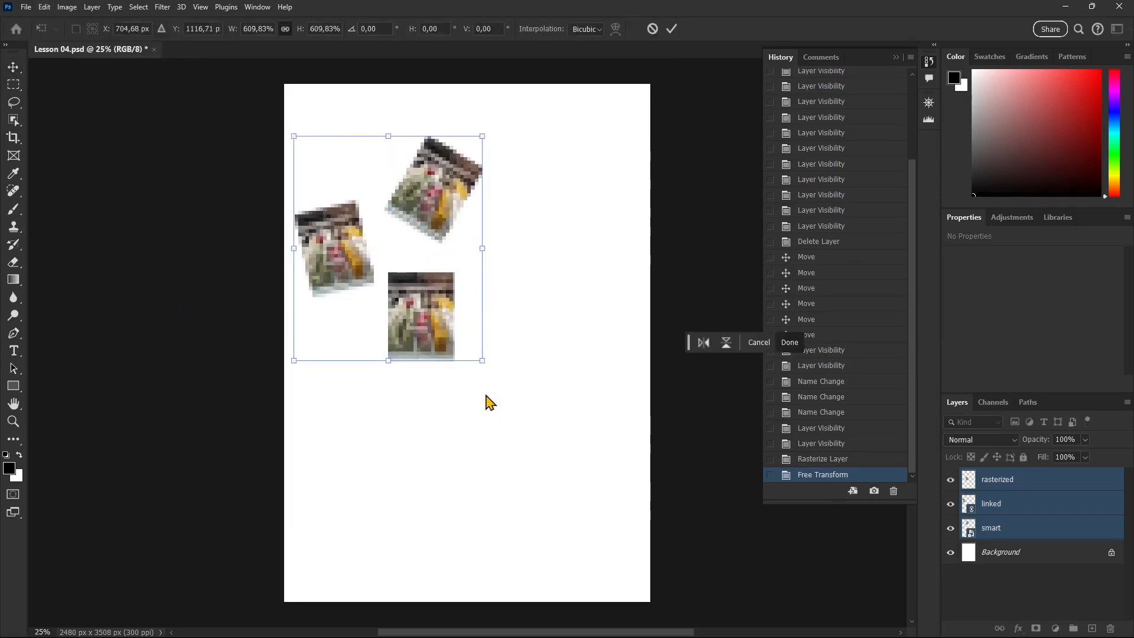
pyautogui.moveTo(482, 360); pyautogui.dragTo(631, 537)
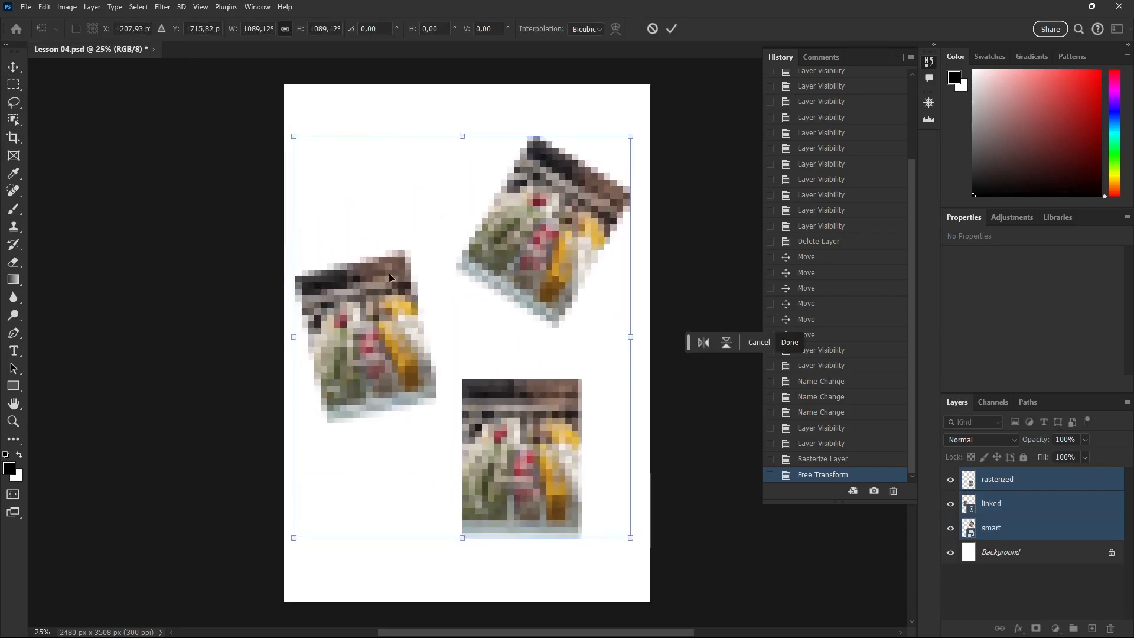
pyautogui.click(674, 32)
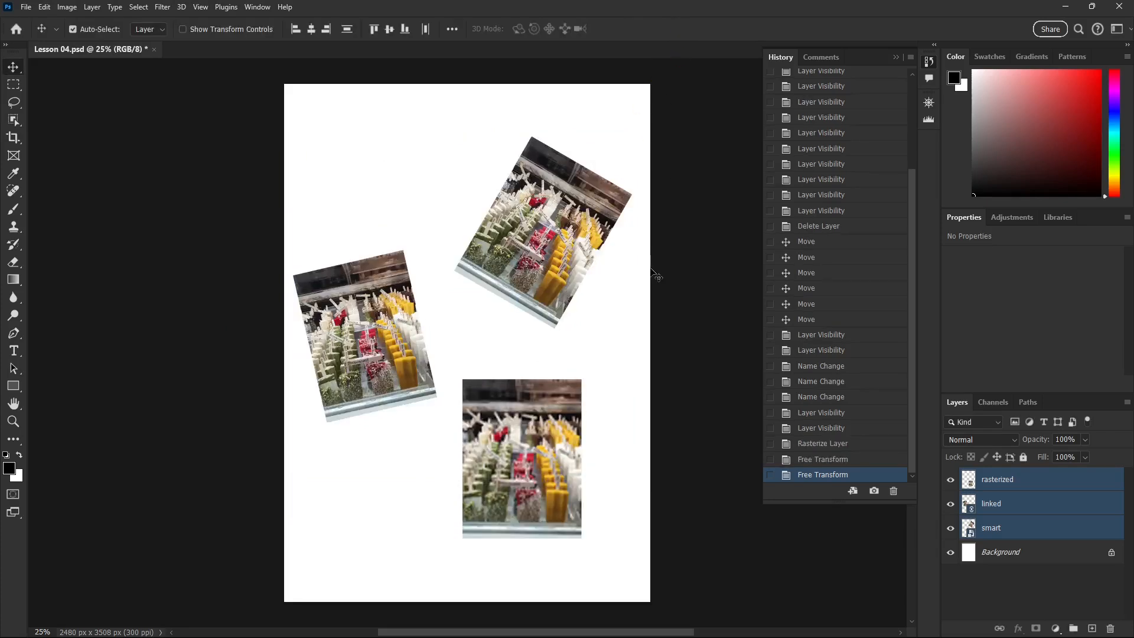
# Compare the image quality of the smart, linked and rasterized photos, toggling each layer's visibility to identify it.
pyautogui.click(981, 529)
pyautogui.click(951, 529)
pyautogui.click(951, 530)
pyautogui.click(969, 507)
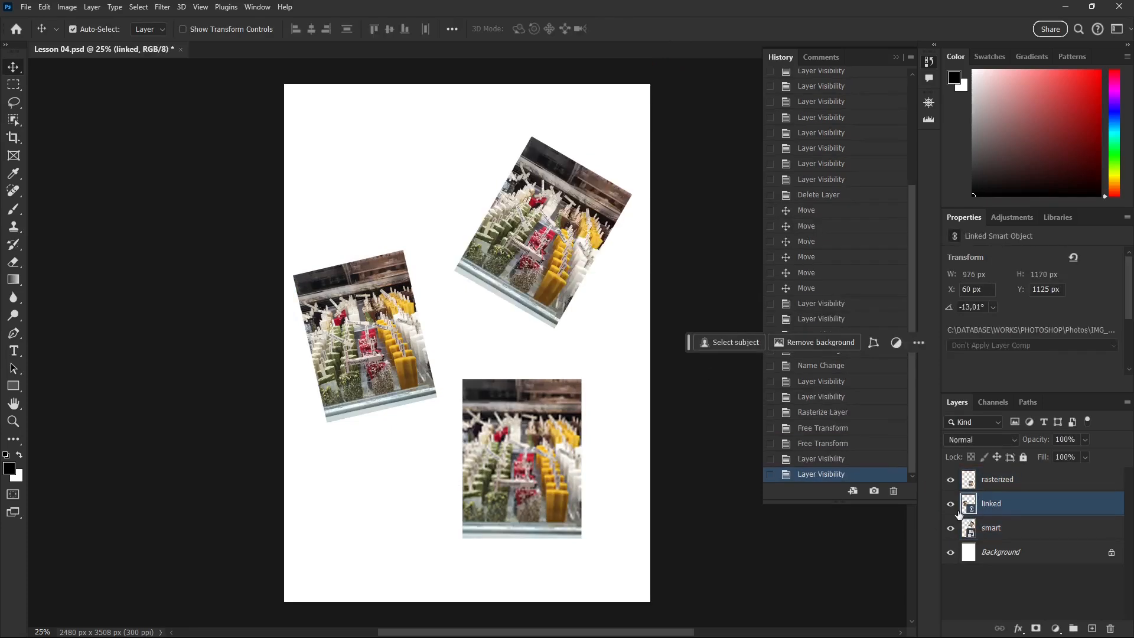
pyautogui.click(951, 506)
pyautogui.click(951, 507)
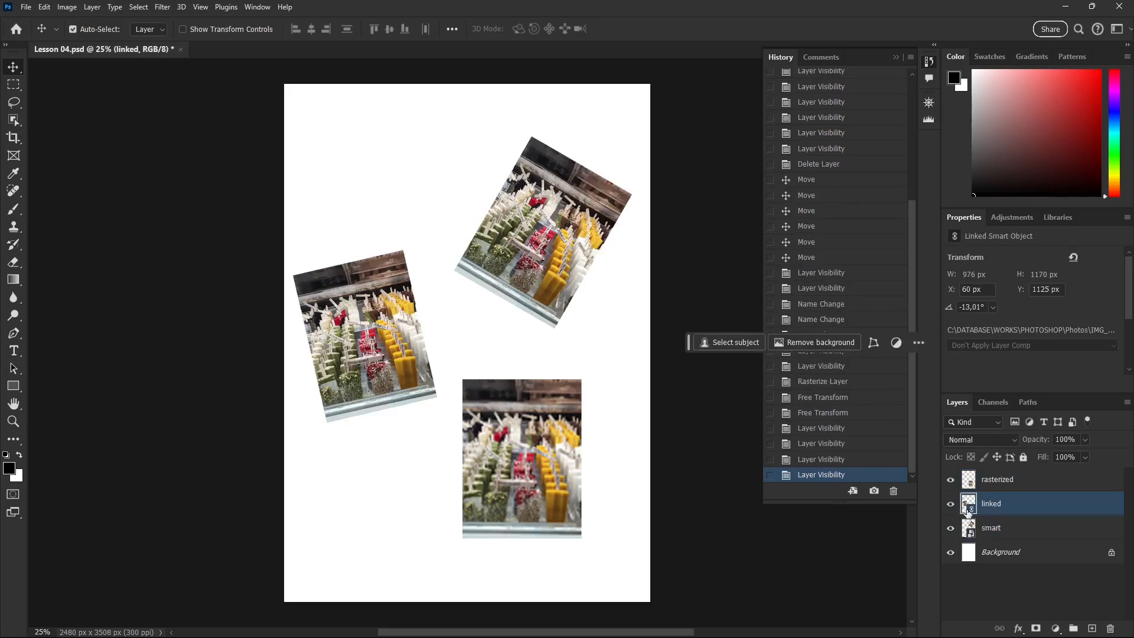
pyautogui.click(1003, 480)
pyautogui.click(951, 479)
pyautogui.click(951, 479)
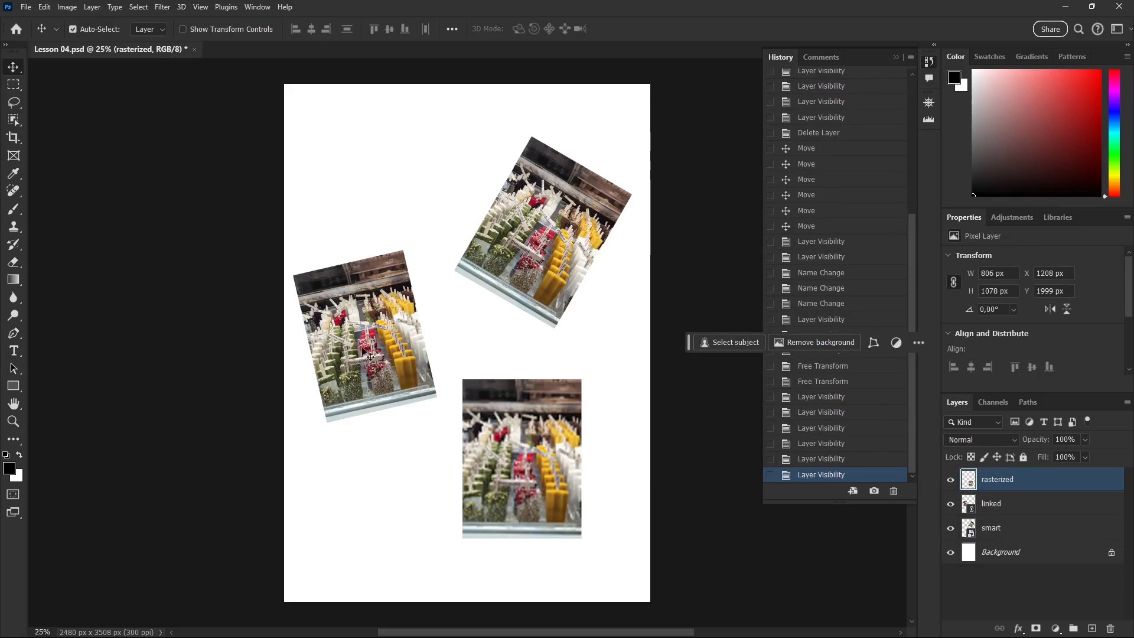
# Examine the layer types and properties of the rasterized, linked and smart layers, and view the linked layer's source image.
pyautogui.click(999, 512)
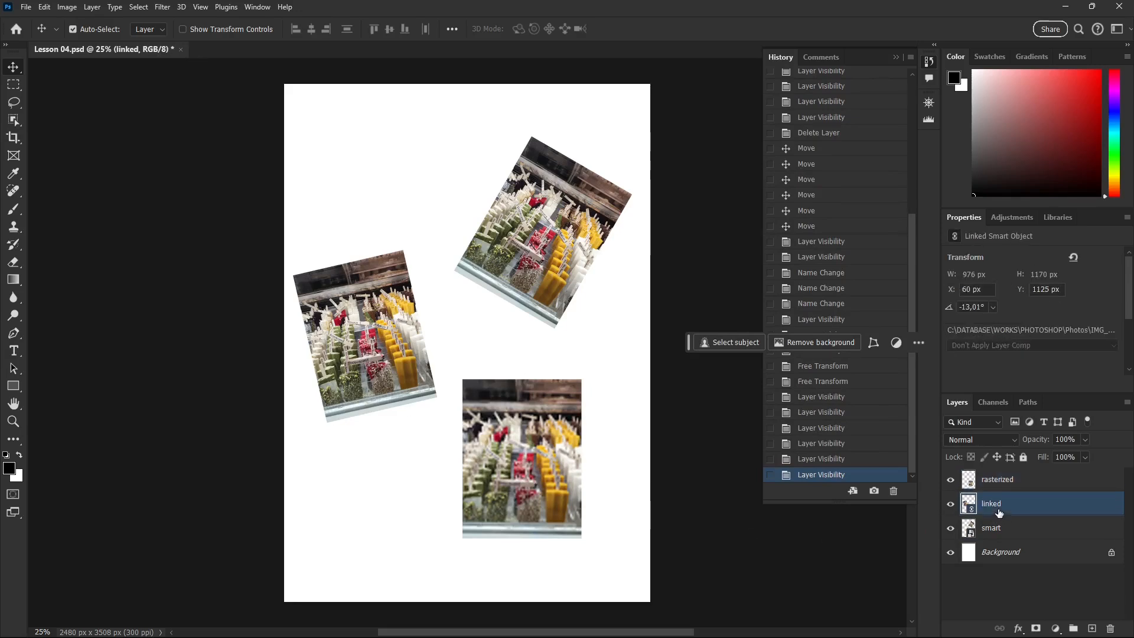
pyautogui.click(998, 534)
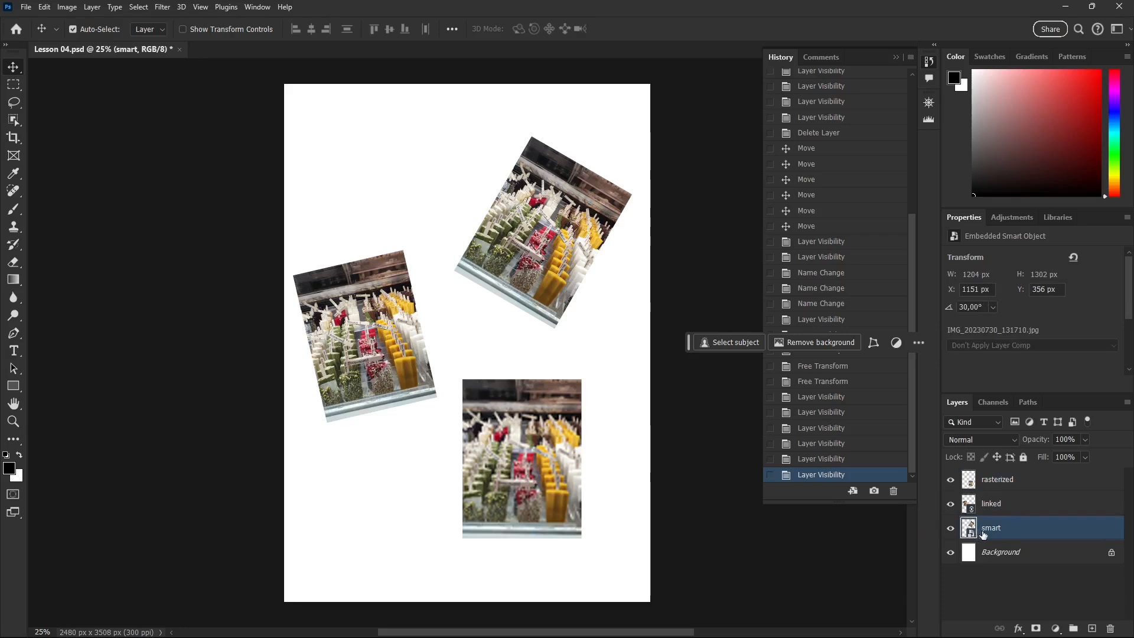
pyautogui.click(986, 512)
pyautogui.click(986, 532)
pyautogui.click(985, 512)
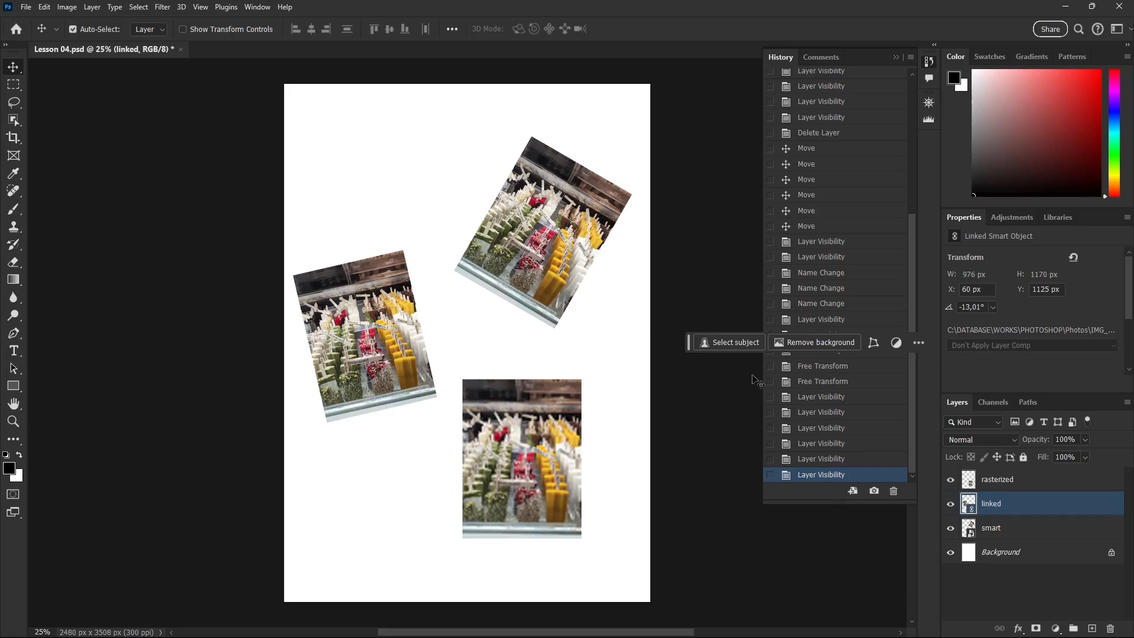
pyautogui.click(991, 479)
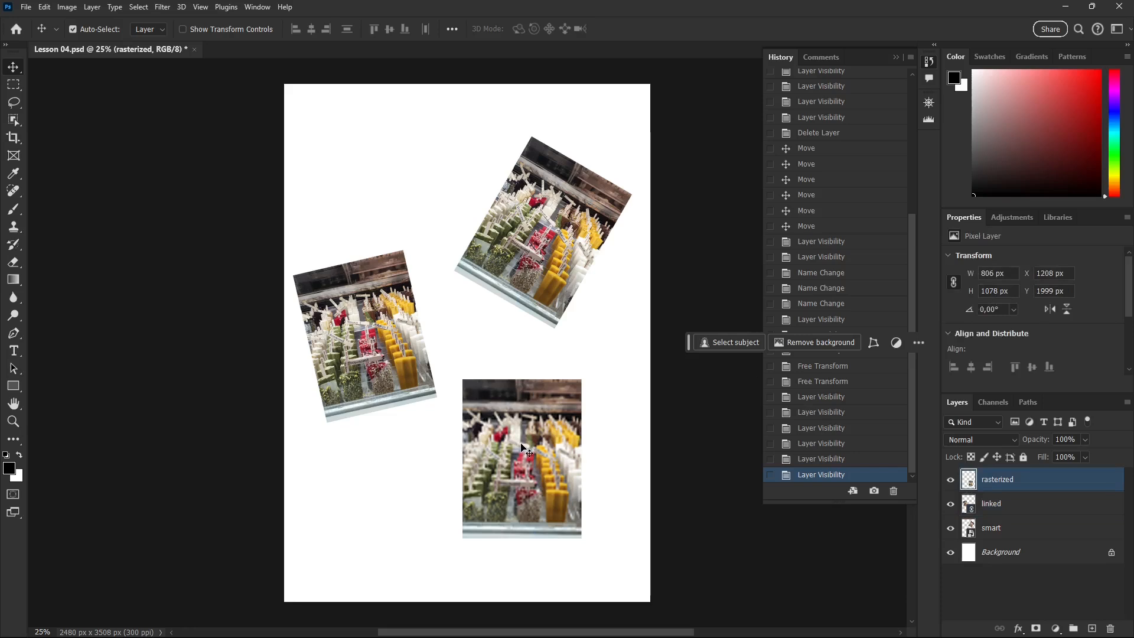
pyautogui.click(991, 512)
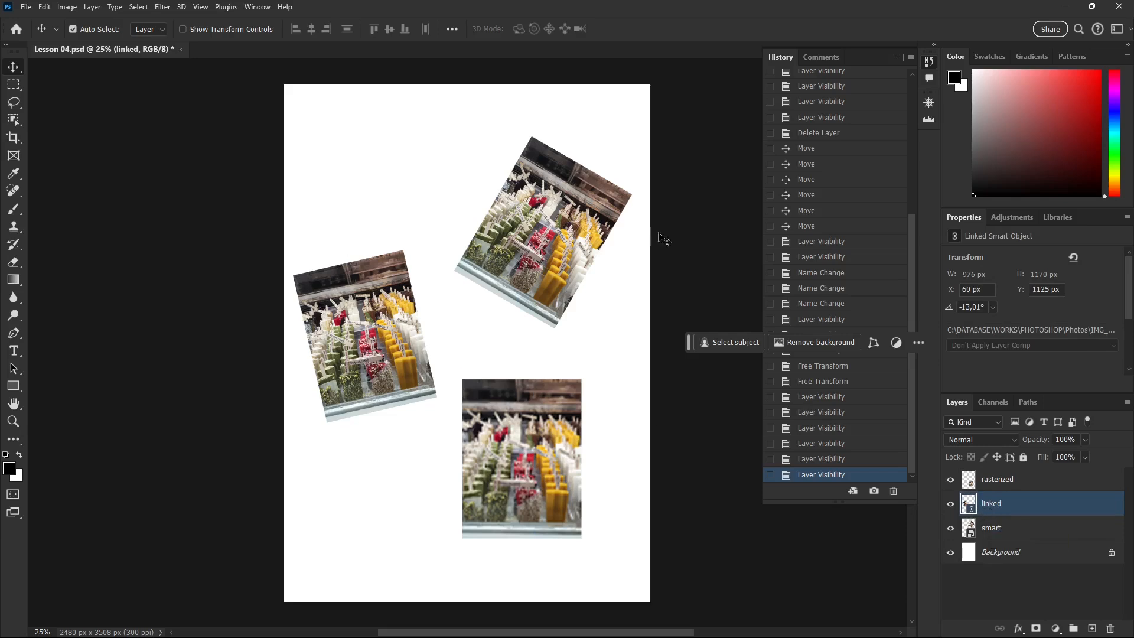
pyautogui.click(1000, 484)
pyautogui.click(987, 508)
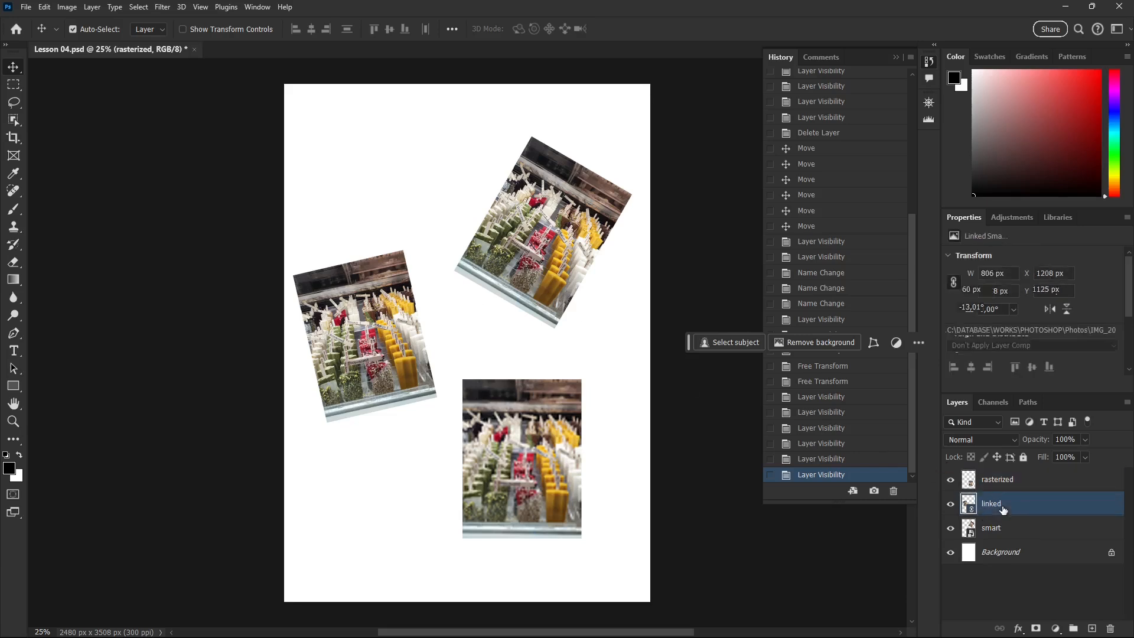
pyautogui.doubleClick(969, 504)
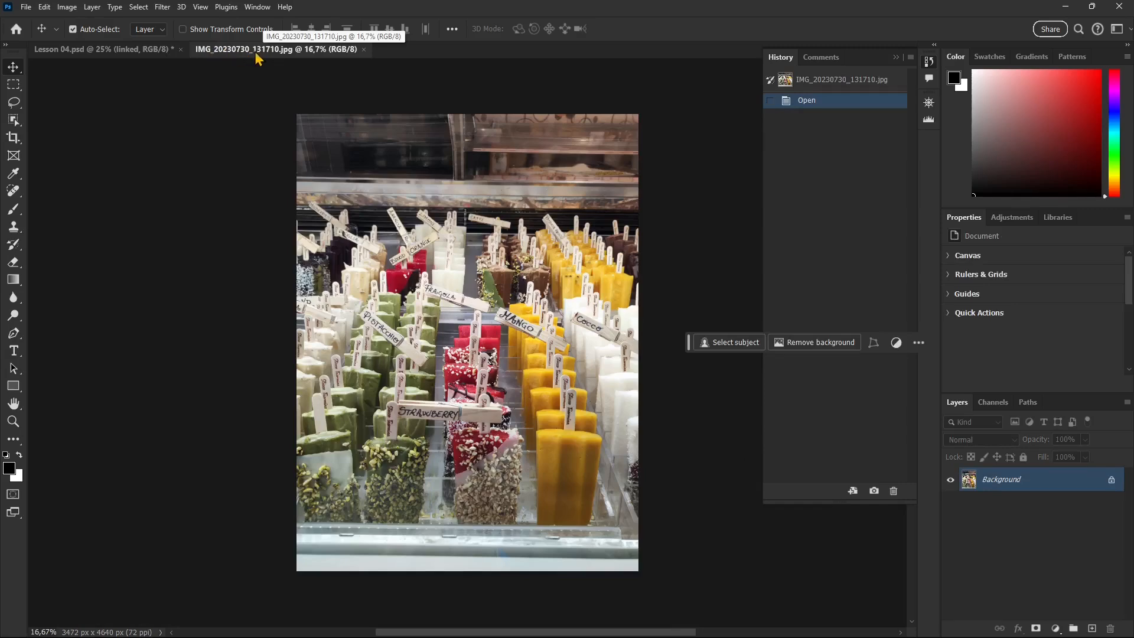
pyautogui.click(364, 50)
# Save Lesson 04.psd and close the document.
pyautogui.click(26, 7)
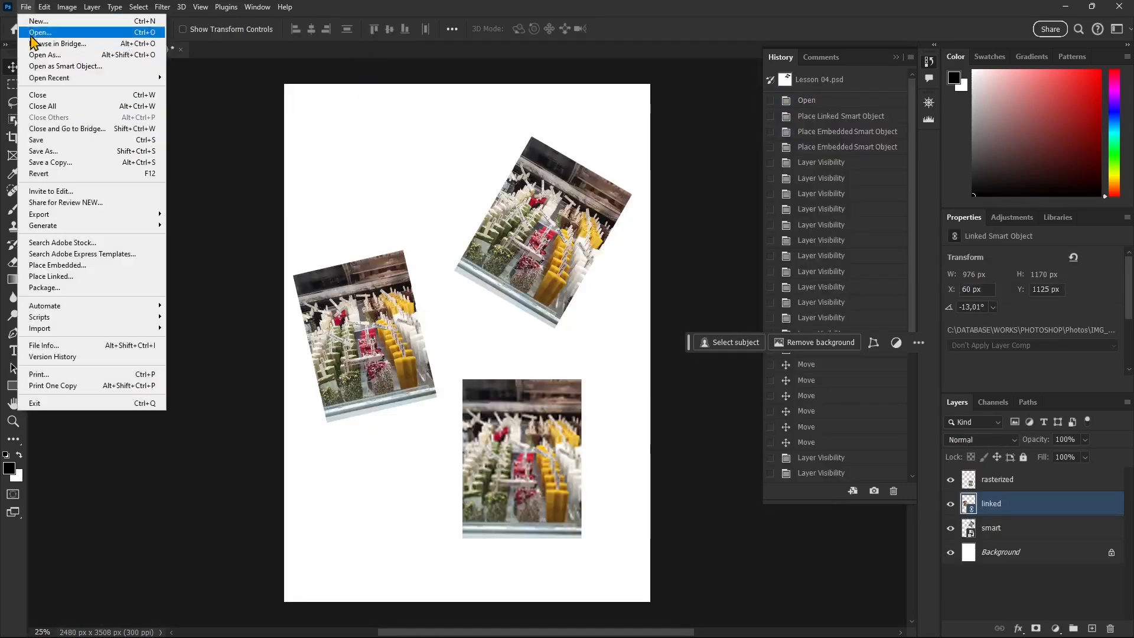
pyautogui.click(45, 140)
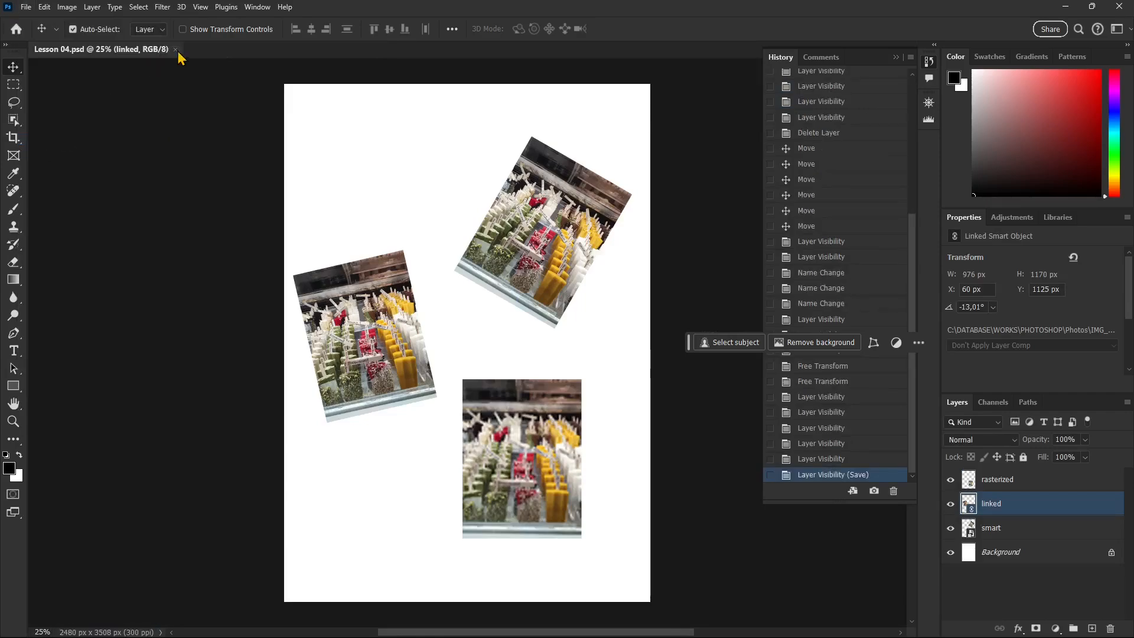
pyautogui.click(180, 50)
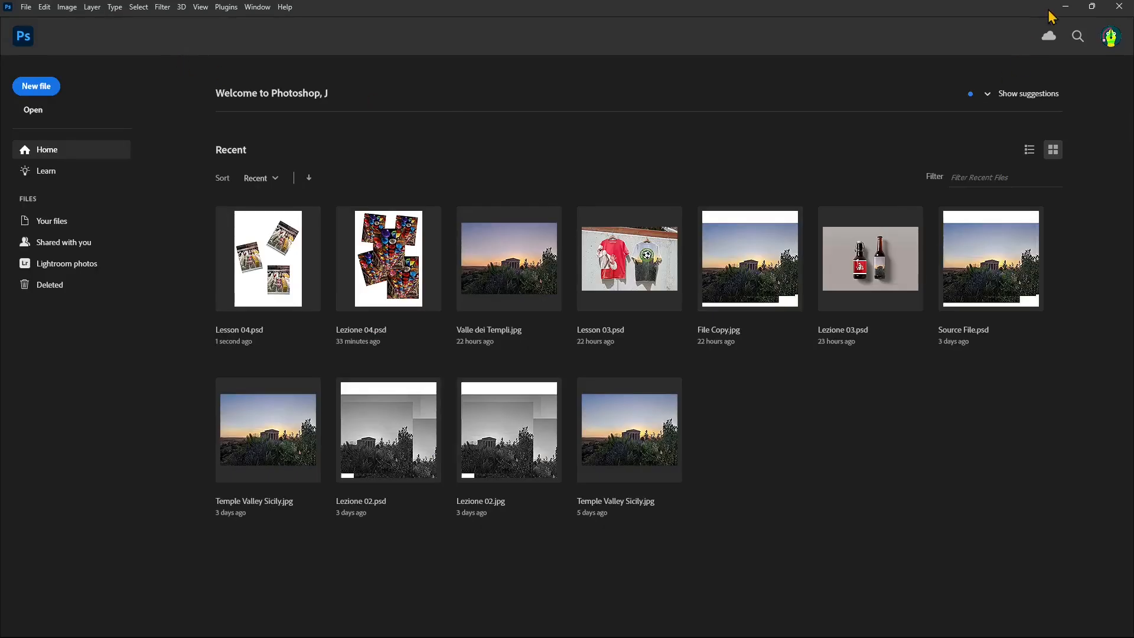
# Switch to the Photos folder on the desktop and view the linked source photo IMG_20230730_131710 in the image viewer.
pyautogui.click(1066, 9)
pyautogui.moveTo(762, 96); pyautogui.dragTo(557, 82)
pyautogui.click(461, 384)
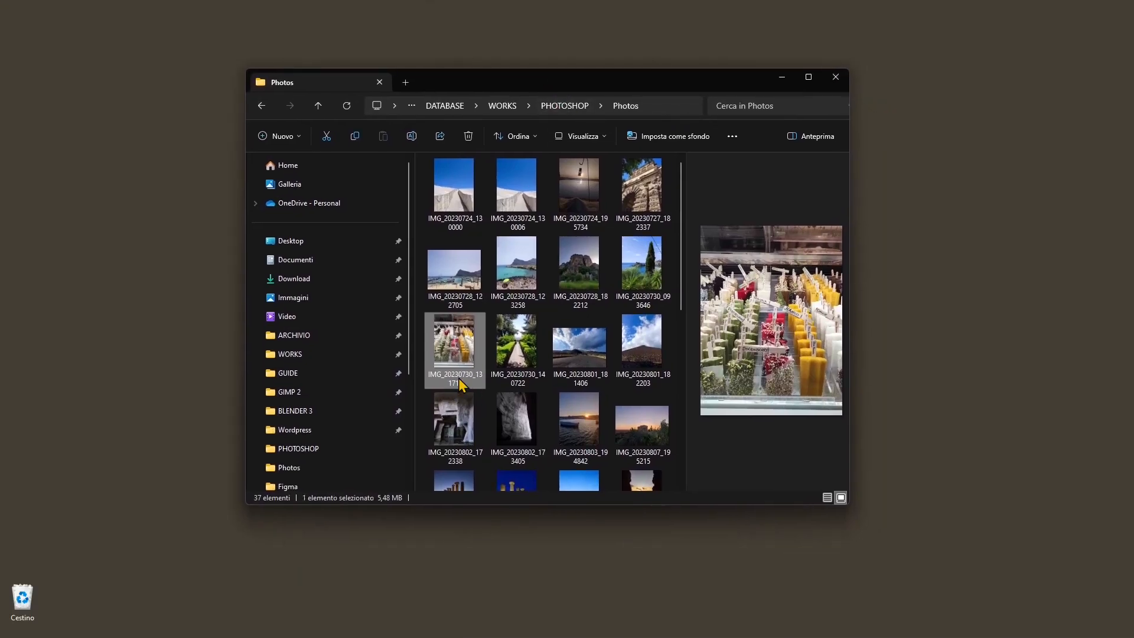
pyautogui.doubleClick(458, 384)
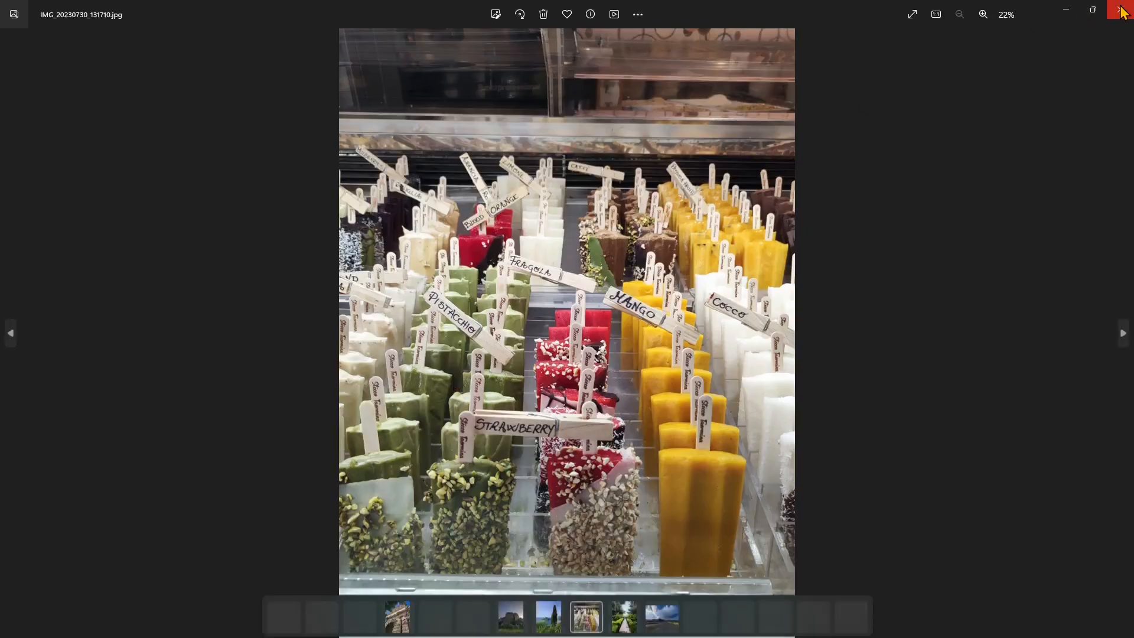
pyautogui.click(1122, 9)
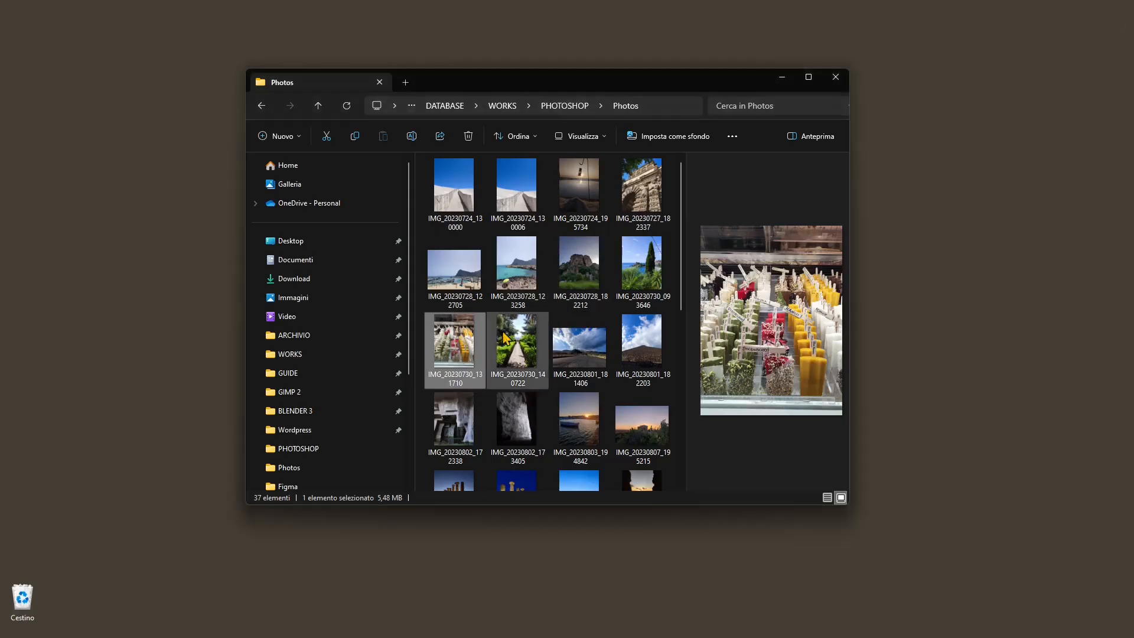
# Rename the source photo IMG_20230730_131710 as icecreams, close the Photos folder and switch back to Photoshop.
pyautogui.click(455, 381)
pyautogui.write('Geecreams')
pyautogui.press('Return')
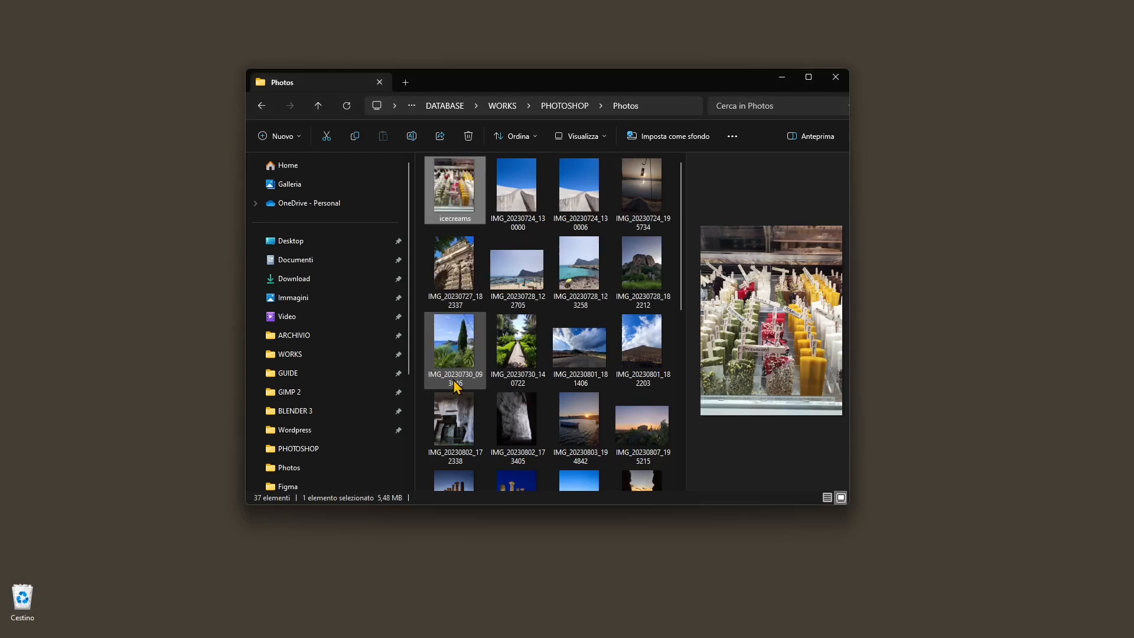
pyautogui.click(836, 77)
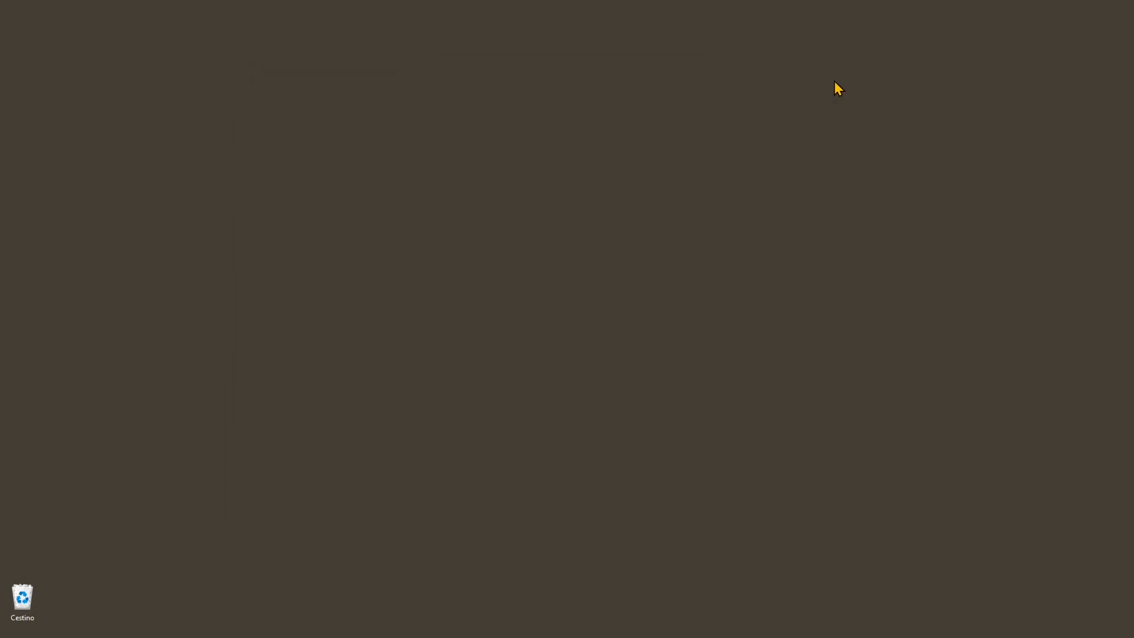
pyautogui.hotkey('alt', 'Tab')
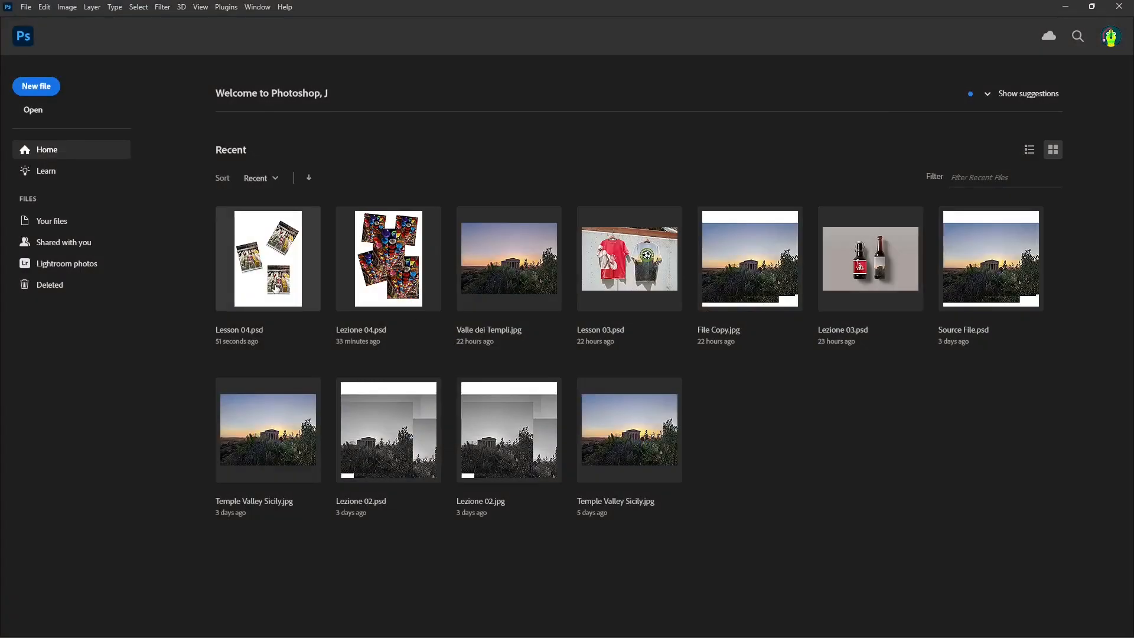
# Reopen Lesson 04.psd from the recent files and check the path of the missing linked asset.
pyautogui.click(248, 298)
pyautogui.moveTo(365, 96); pyautogui.dragTo(399, 200)
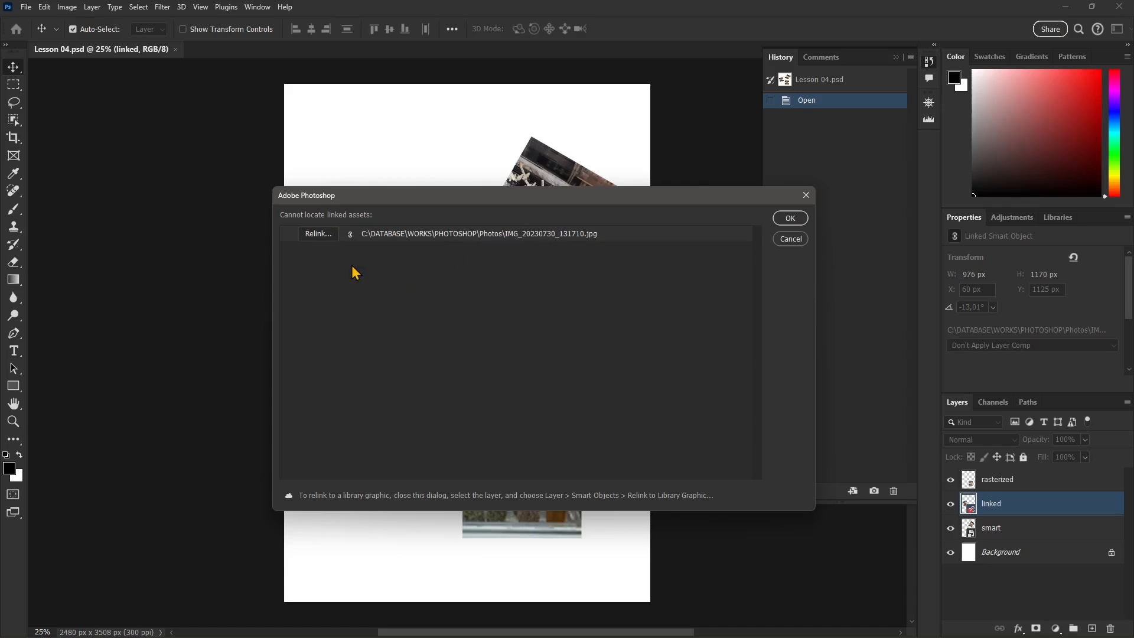
pyautogui.moveTo(523, 201); pyautogui.dragTo(499, 238)
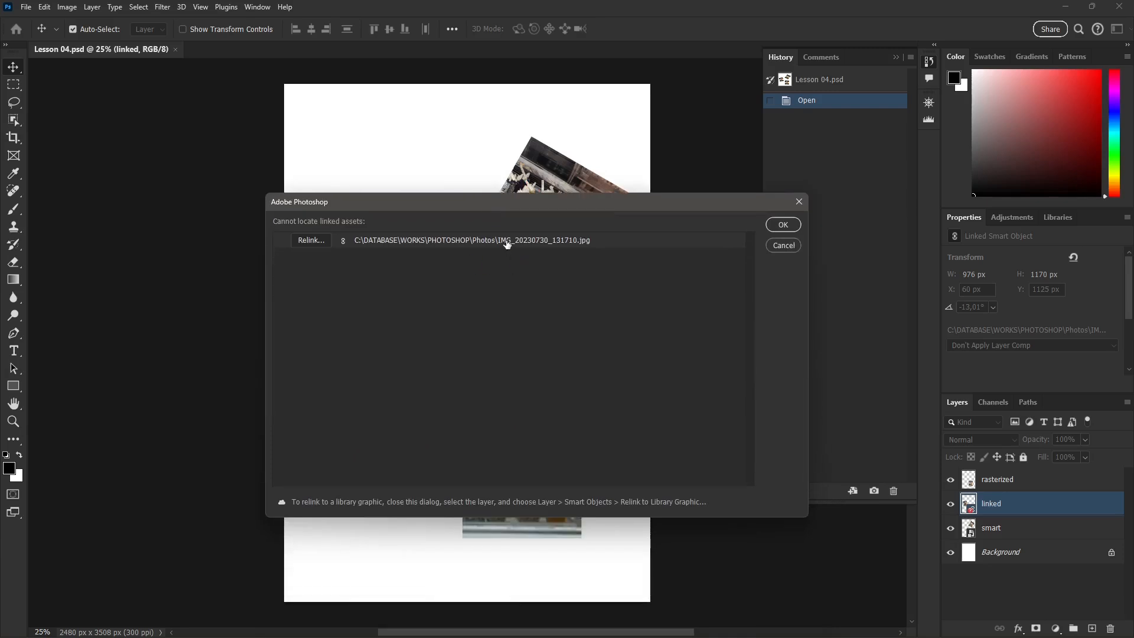
# Locate icecreams as the relink candidate for the missing photo, cancel the choice and dismiss the missing-assets dialog without relinking.
pyautogui.click(308, 240)
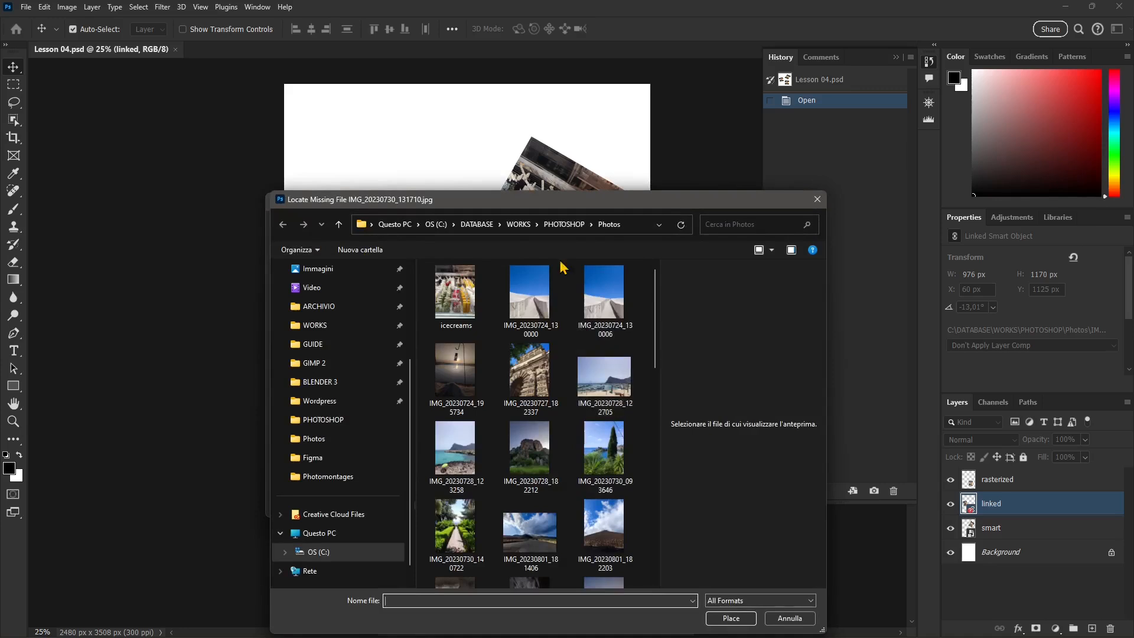
pyautogui.moveTo(549, 204); pyautogui.dragTo(518, 145)
pyautogui.click(420, 239)
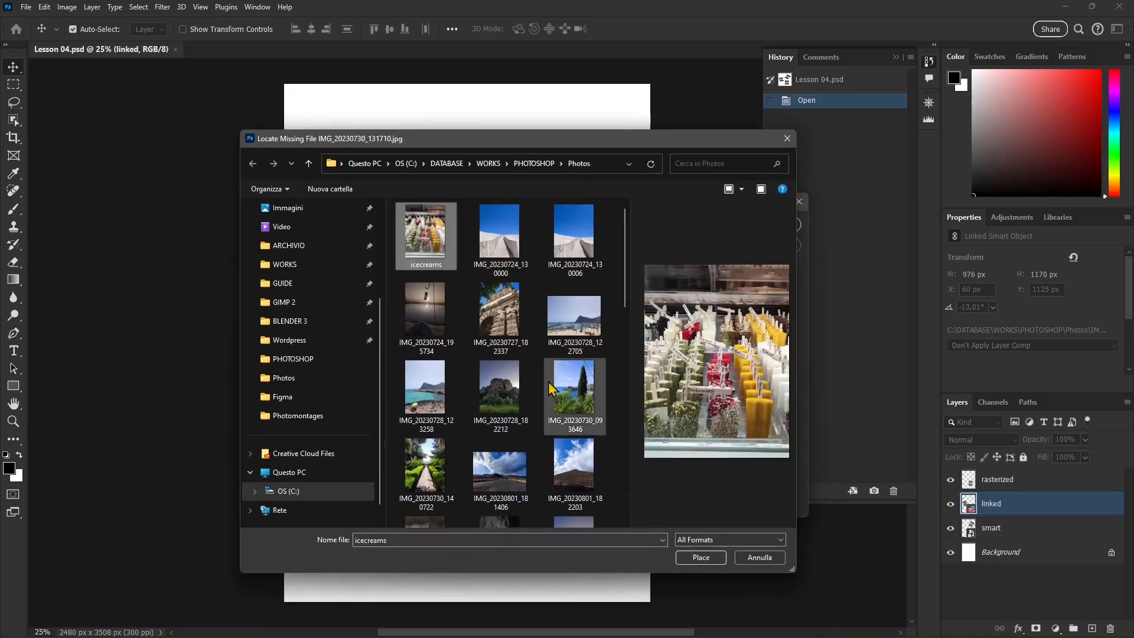
pyautogui.click(756, 558)
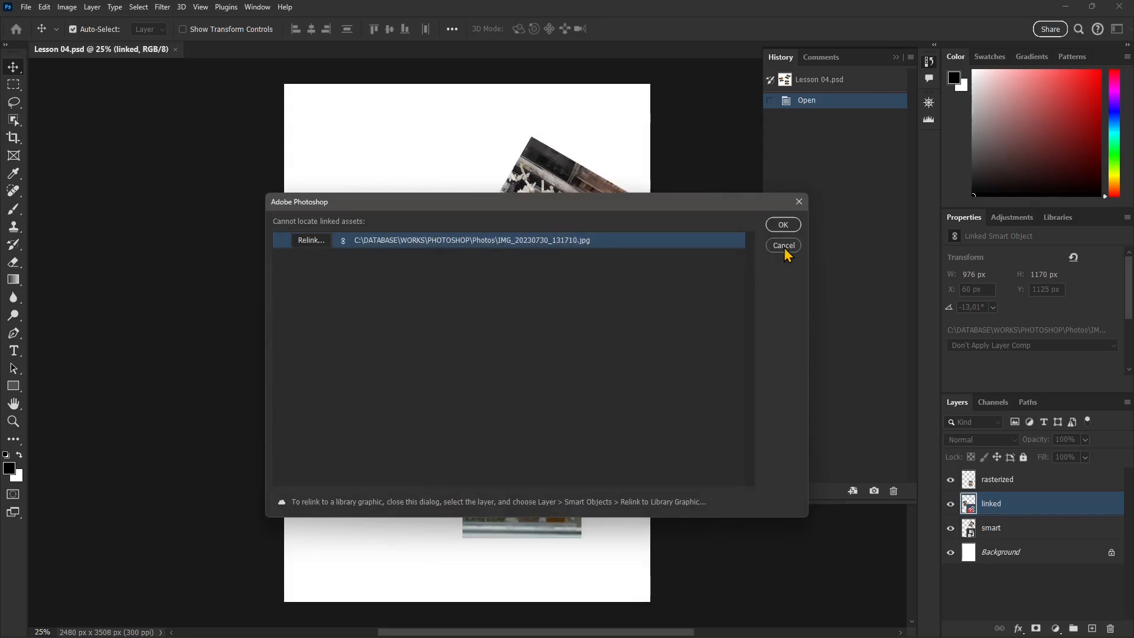
pyautogui.click(783, 225)
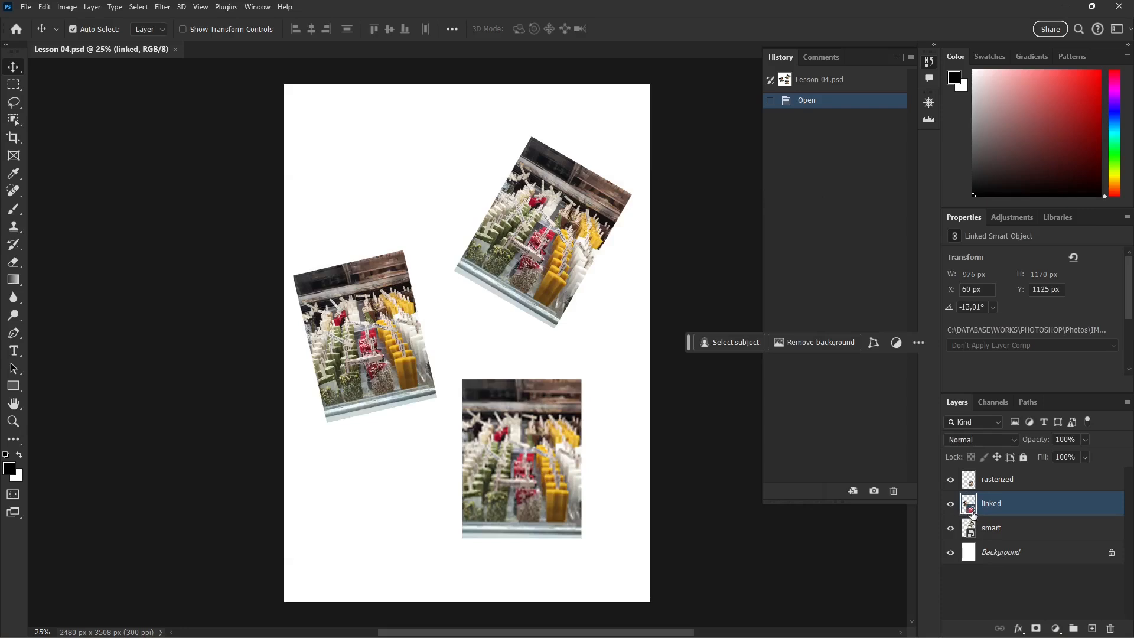
# Move the linked photo to about X 132, Y 1129 px and try to scale it.
pyautogui.moveTo(387, 336); pyautogui.dragTo(403, 343)
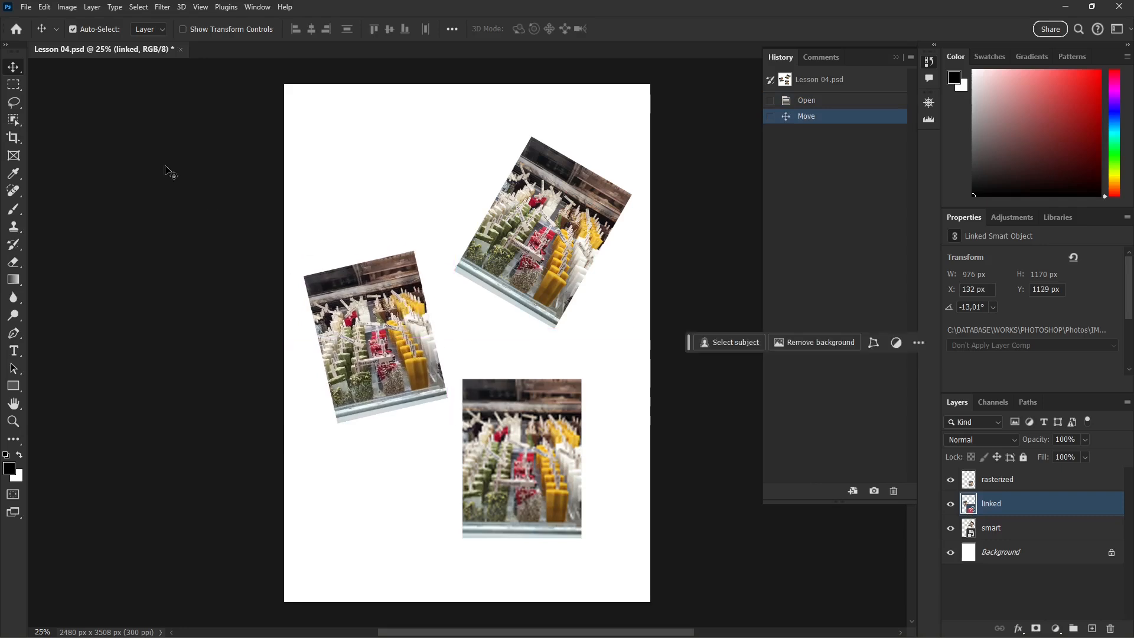
pyautogui.click(46, 7)
pyautogui.moveTo(63, 290)
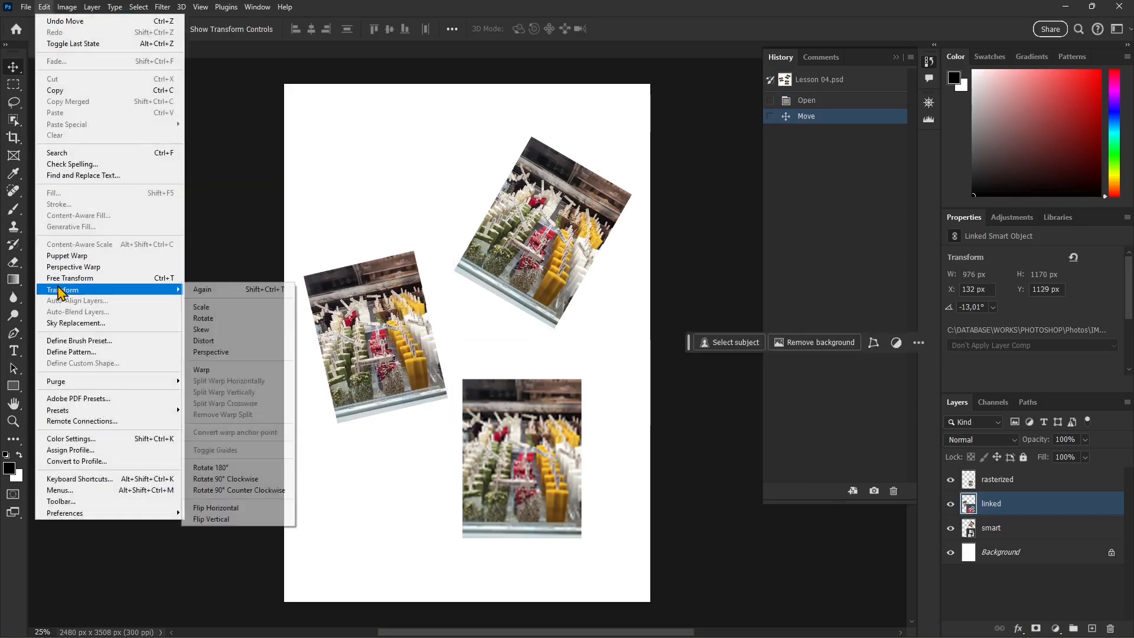
pyautogui.click(207, 307)
pyautogui.moveTo(523, 192); pyautogui.dragTo(457, 274)
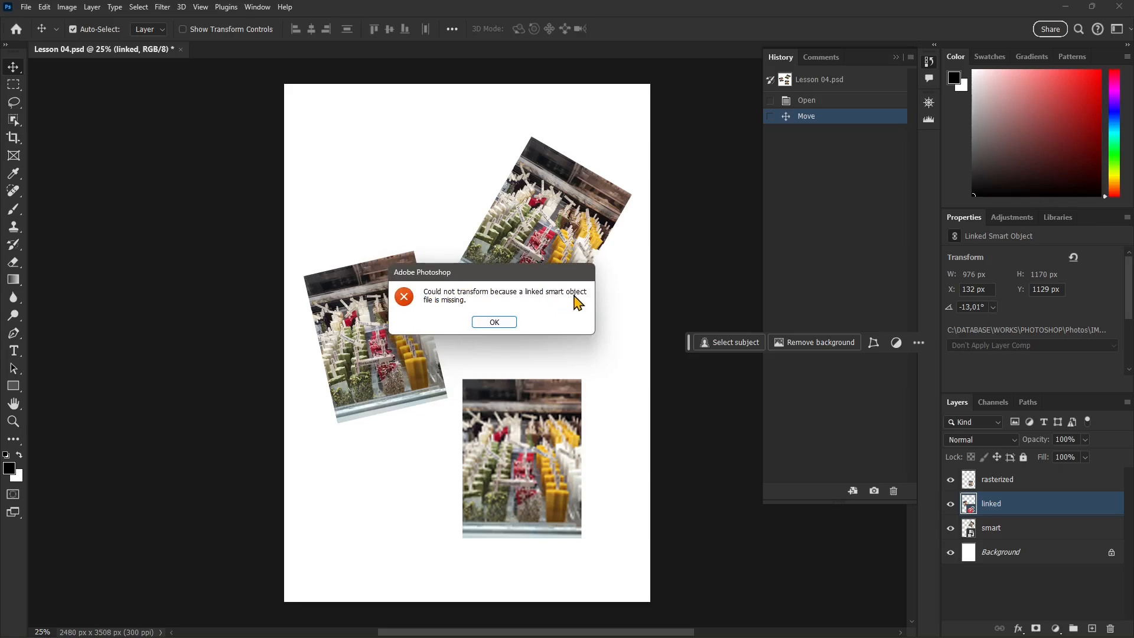
pyautogui.click(494, 323)
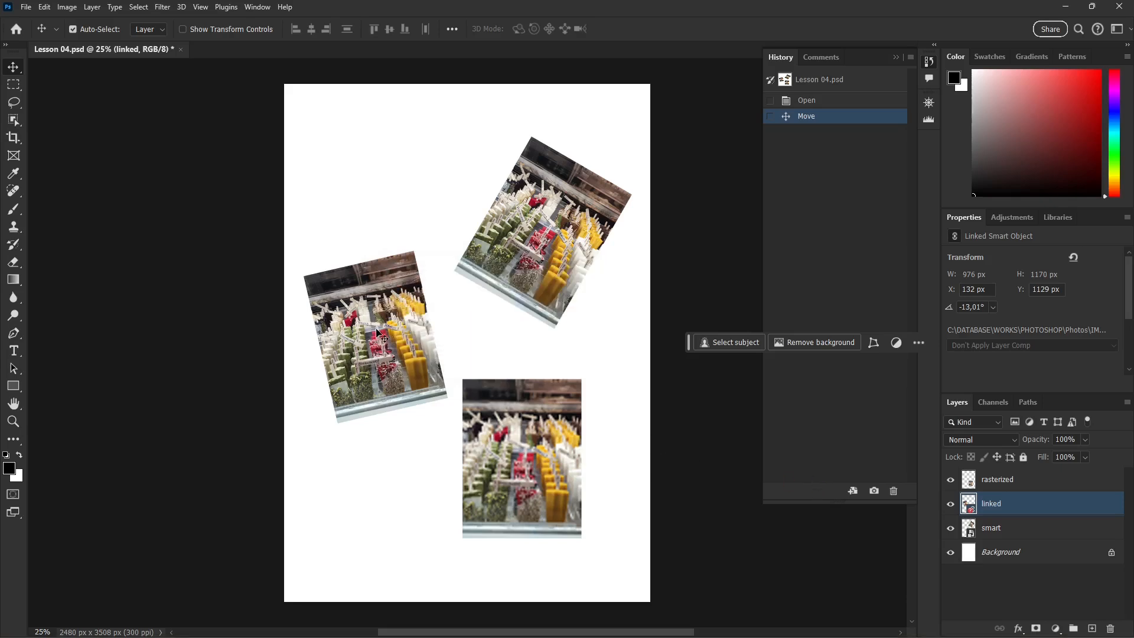
# Rasterize the linked layer and scale its photo up to about 219.23%.
pyautogui.rightClick(984, 512)
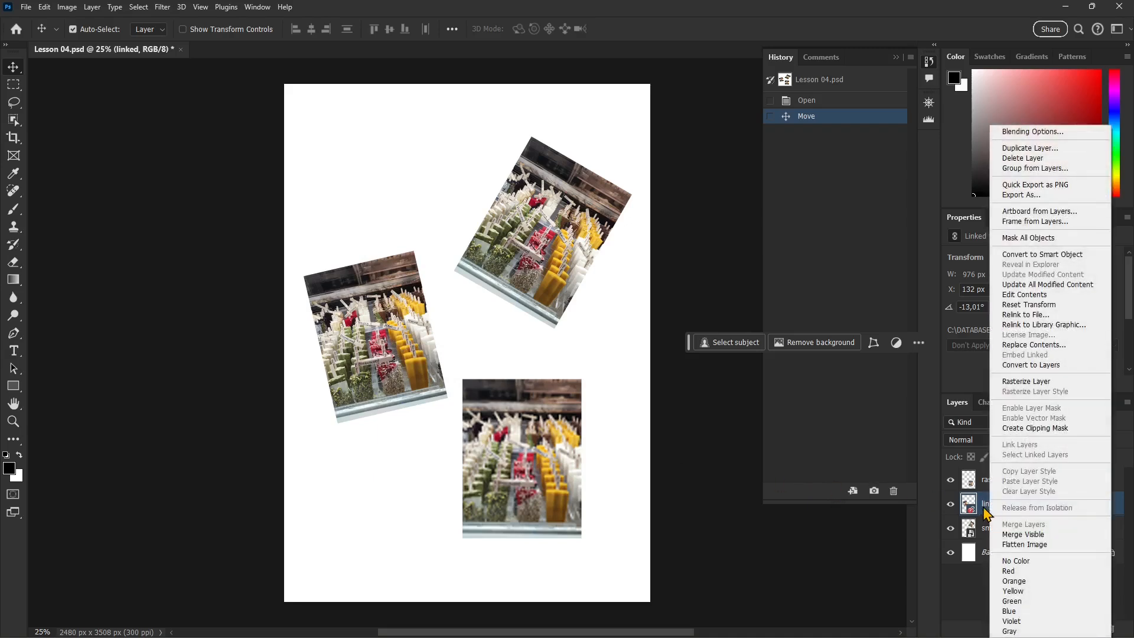
pyautogui.click(1012, 382)
pyautogui.click(45, 6)
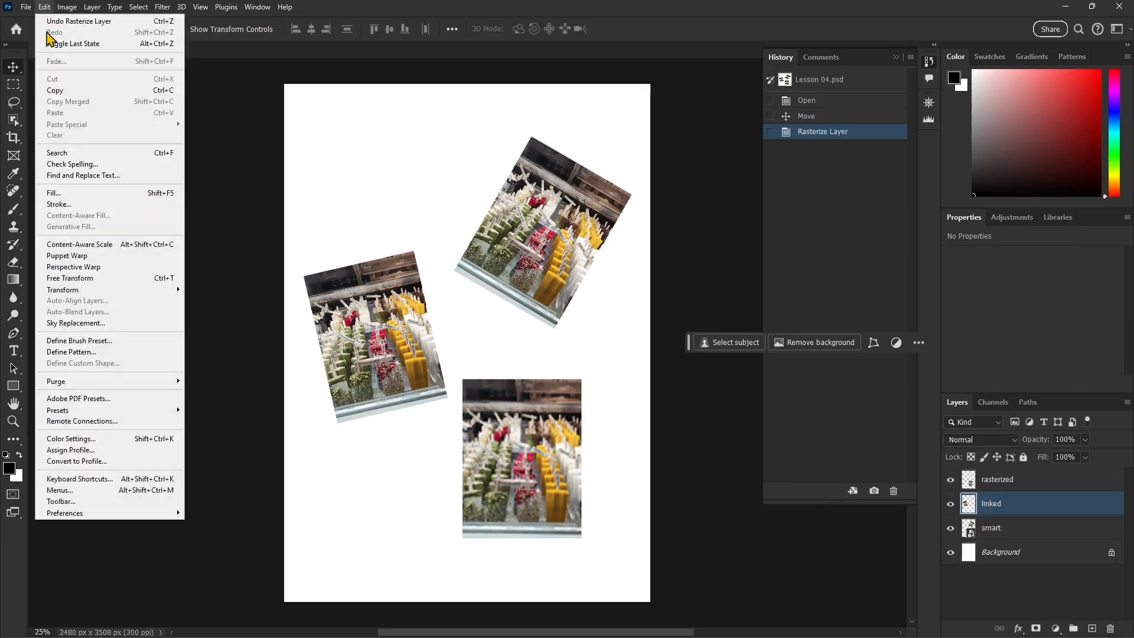
pyautogui.moveTo(172, 295)
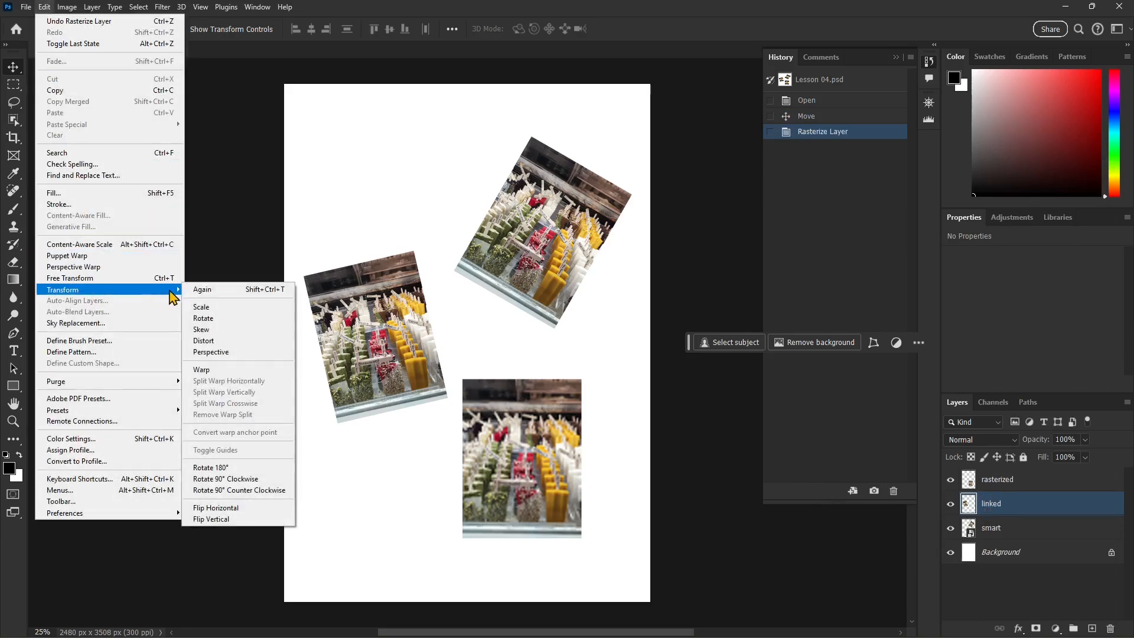
pyautogui.click(218, 307)
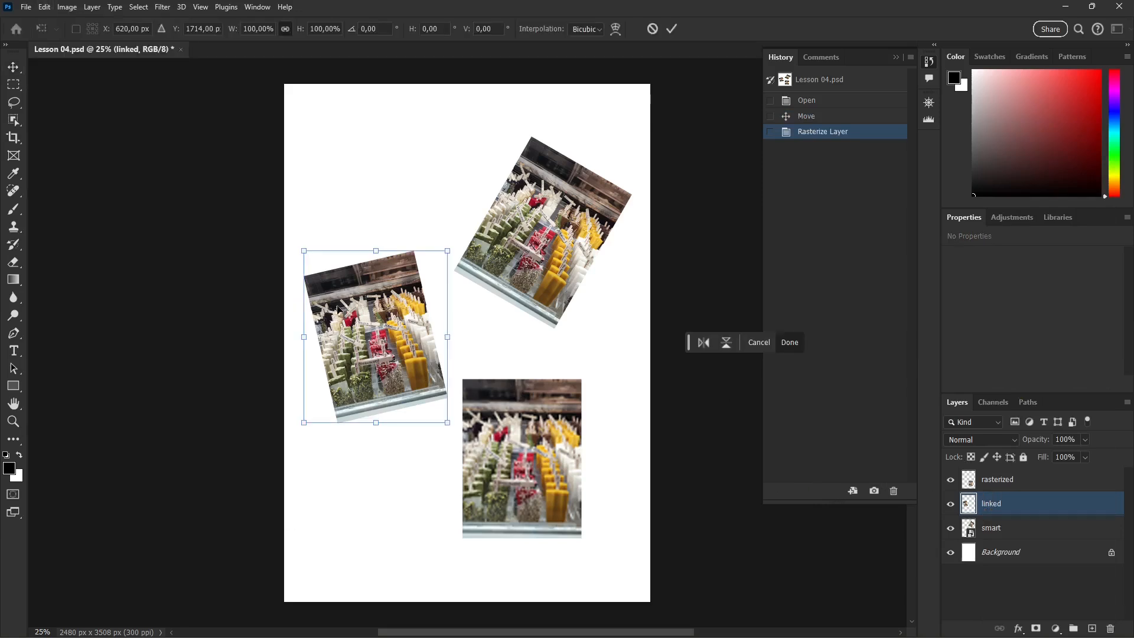
pyautogui.moveTo(300, 427); pyautogui.dragTo(283, 447)
pyautogui.moveTo(448, 250); pyautogui.dragTo(602, 114)
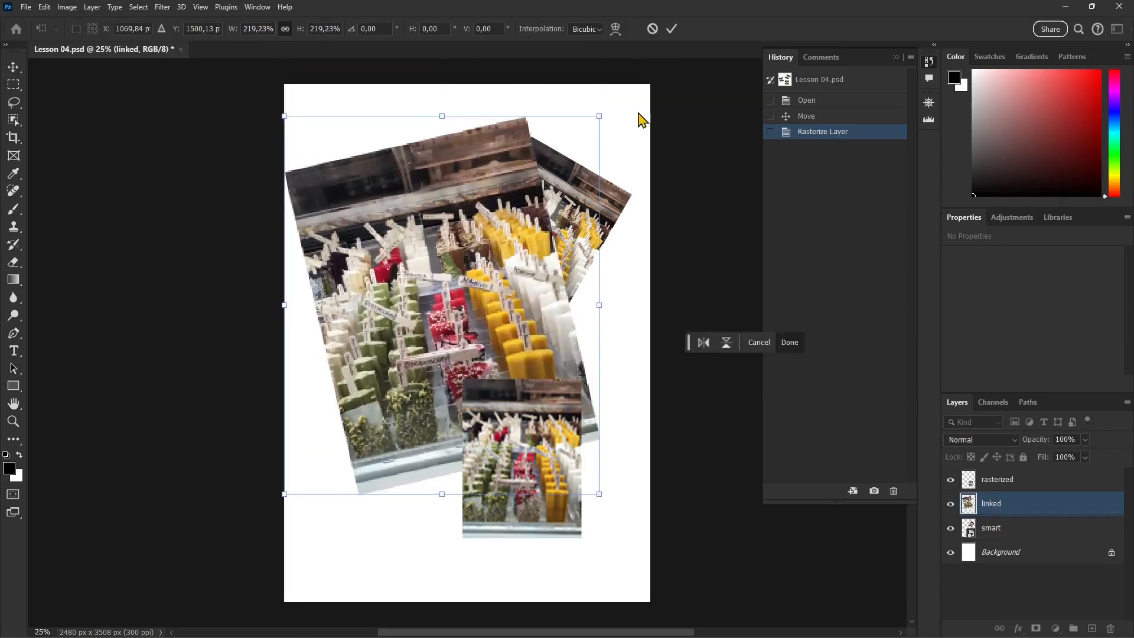
pyautogui.click(672, 29)
# Move the enlarged linked photo over the page's left edge and scale it down to roughly a tenth of its size.
pyautogui.moveTo(434, 294)
pyautogui.mouseDown()
pyautogui.moveTo(397, 293)
pyautogui.moveTo(435, 282)
pyautogui.moveTo(417, 302)
pyautogui.mouseUp()
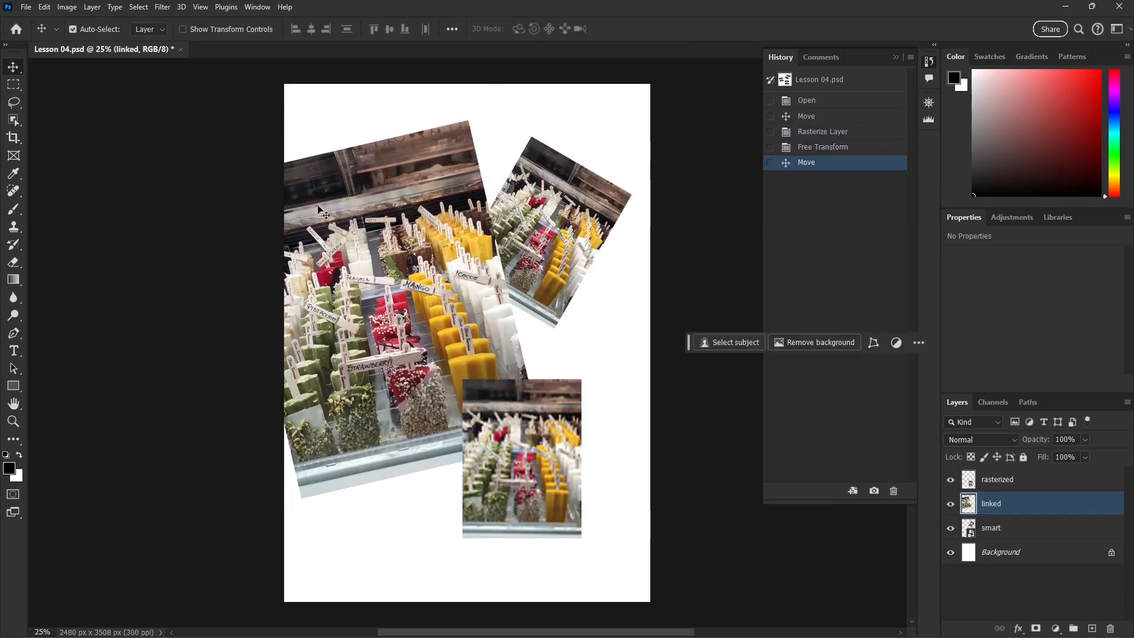
pyautogui.click(44, 7)
pyautogui.moveTo(111, 295)
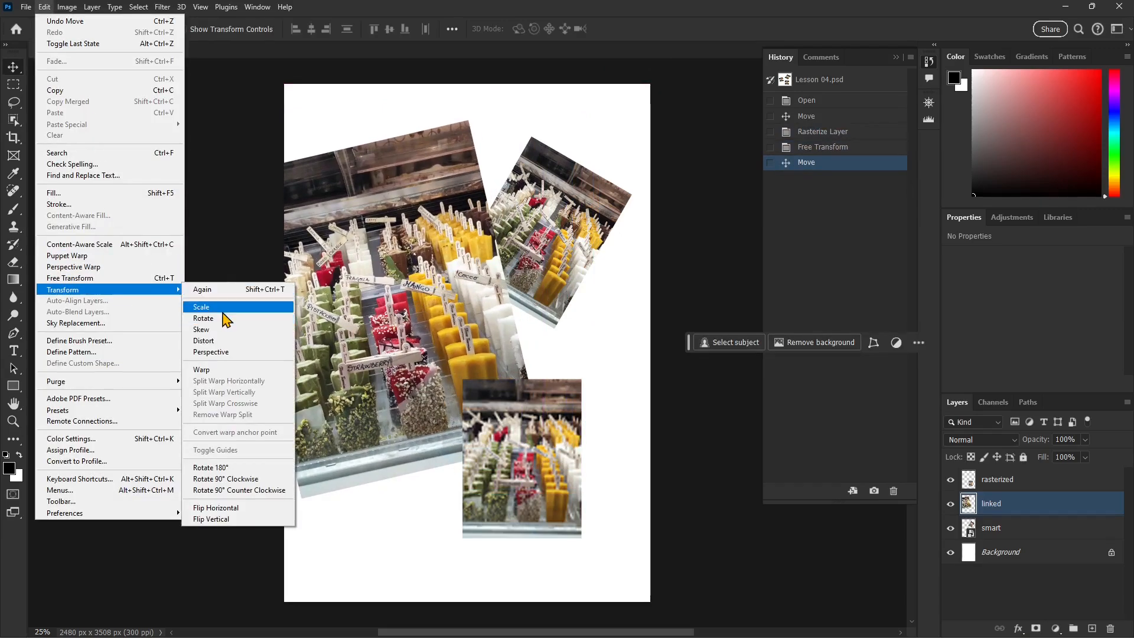
pyautogui.click(225, 308)
pyautogui.moveTo(227, 119); pyautogui.dragTo(385, 368)
pyautogui.click(672, 28)
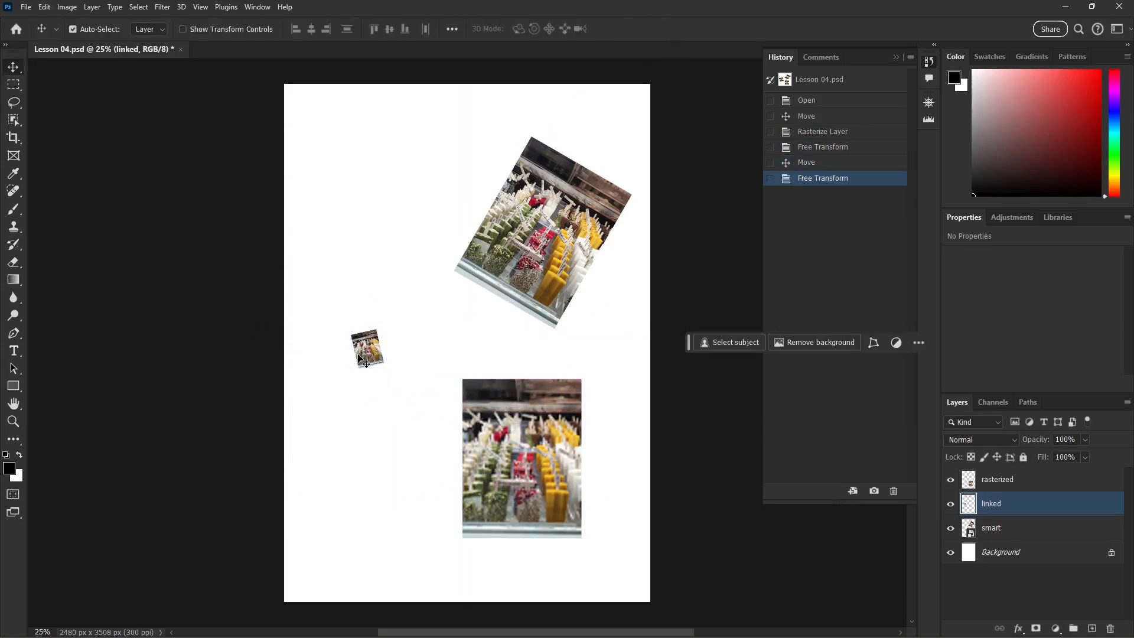
# Scale the small linked photo up to roughly six times its size and place it against the page's left edge.
pyautogui.click(44, 8)
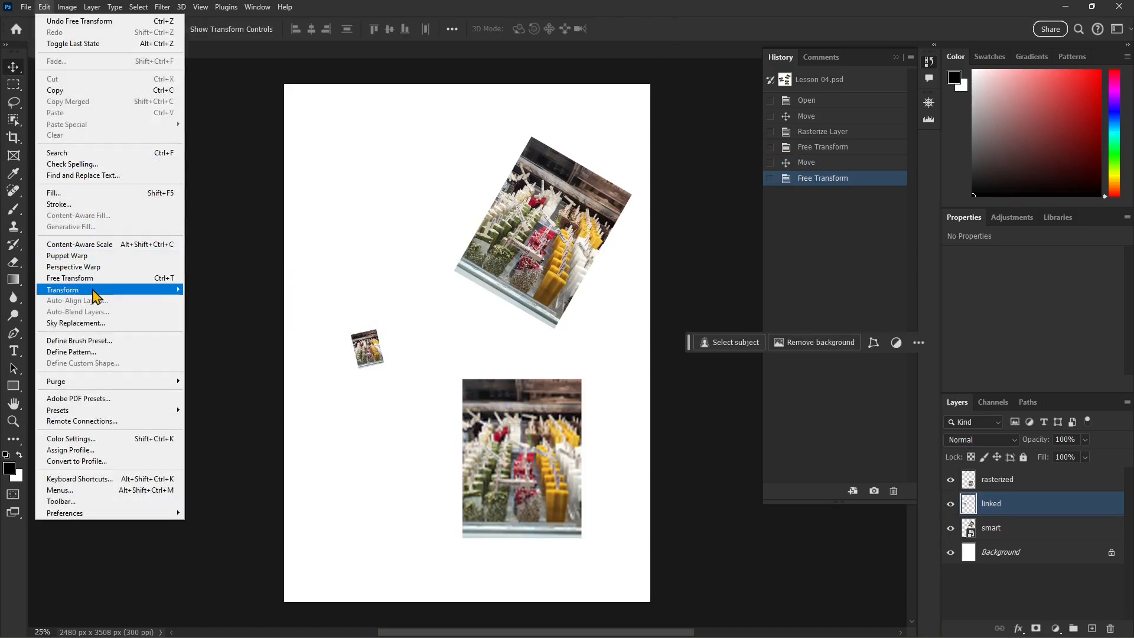
pyautogui.click(201, 307)
pyautogui.moveTo(384, 328); pyautogui.dragTo(513, 130)
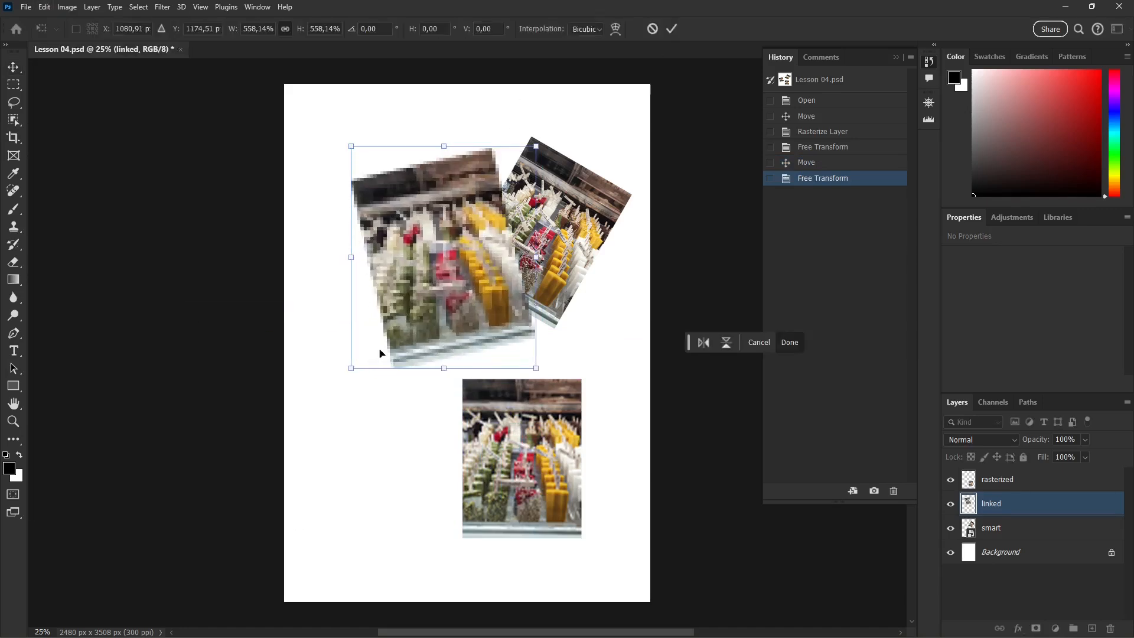
pyautogui.moveTo(348, 369); pyautogui.dragTo(331, 389)
pyautogui.moveTo(408, 278); pyautogui.dragTo(360, 348)
pyautogui.click(670, 30)
pyautogui.hscroll(-1, 403, 340)
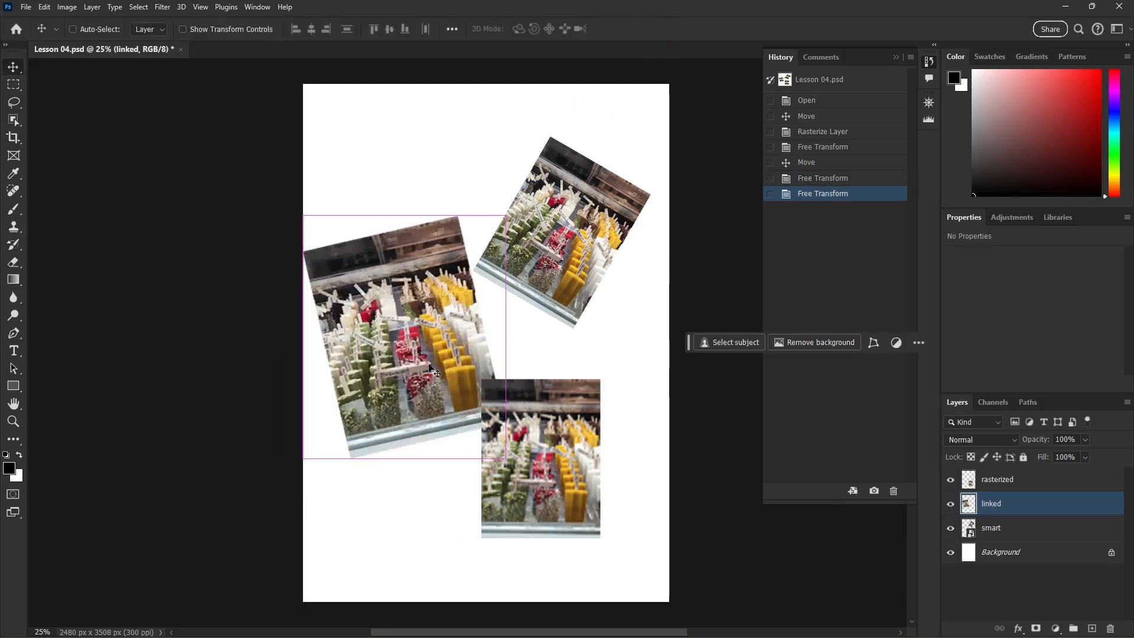
# Move the smart photo to X 1240, Y 475 px on the page.
pyautogui.scroll(3, 539, 346)
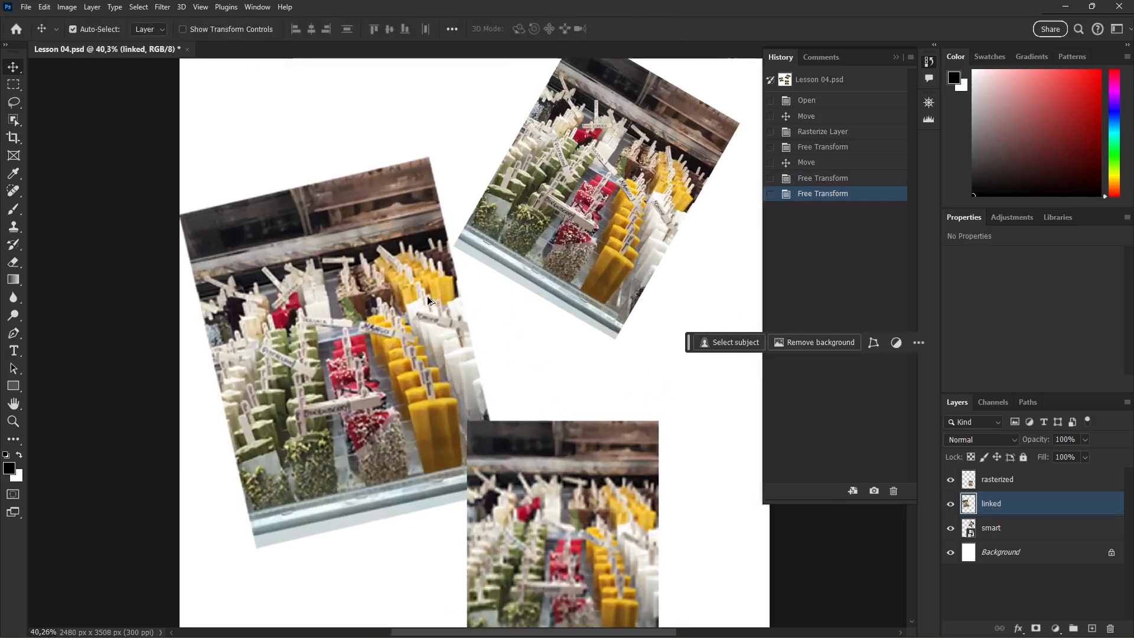
pyautogui.moveTo(578, 207); pyautogui.dragTo(616, 202)
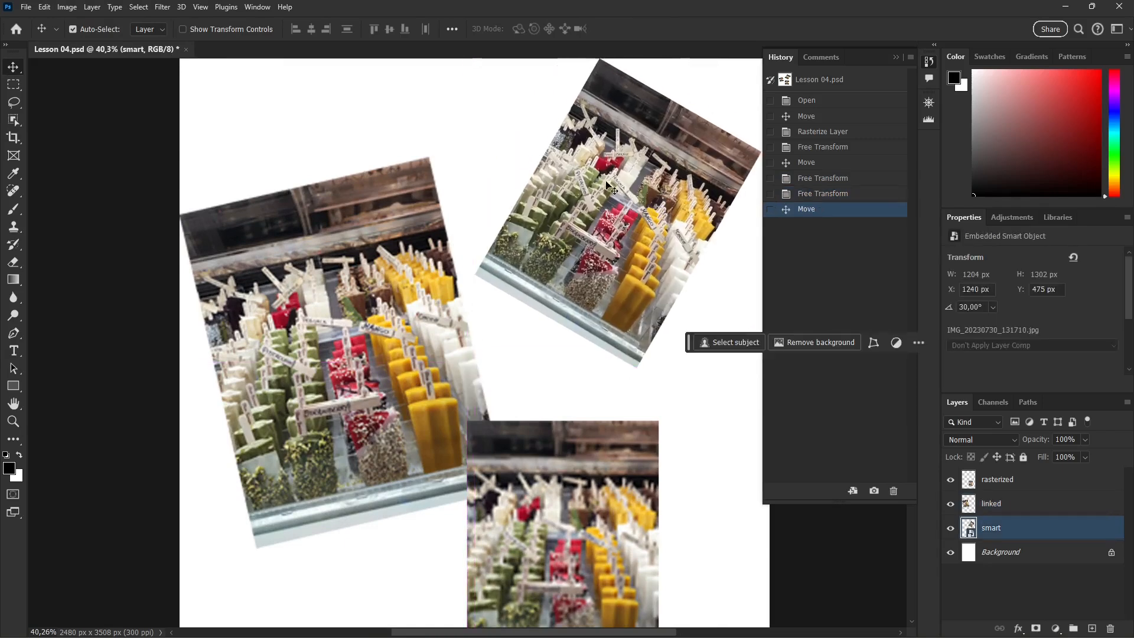
# Reset the smart photo's transforms and undo the reset.
pyautogui.click(1074, 260)
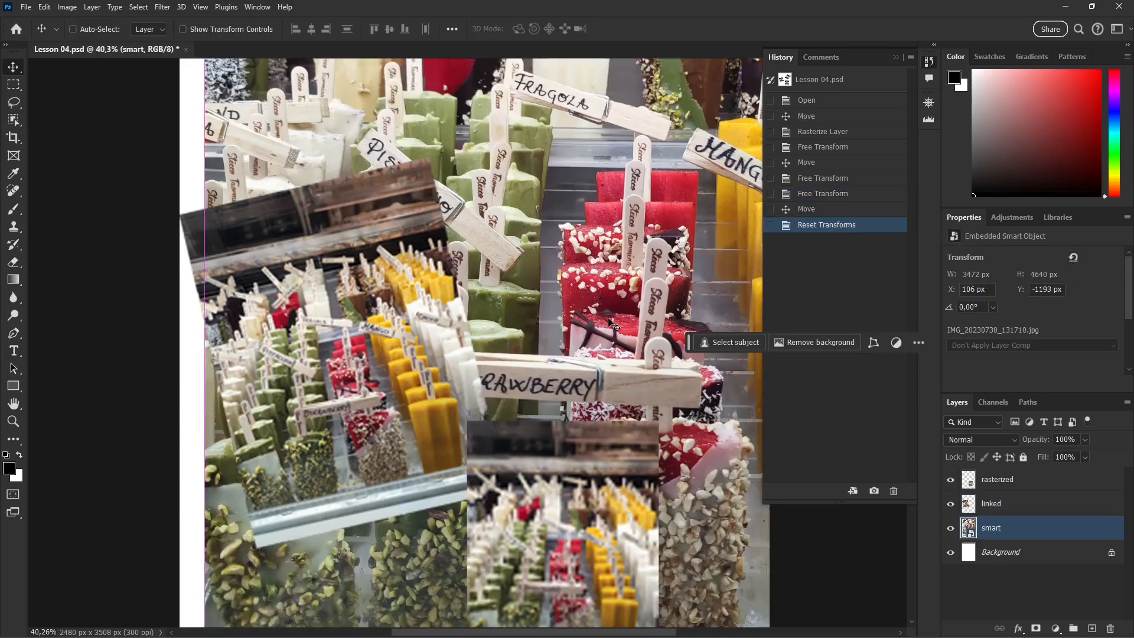
pyautogui.hotkey('ctrl', 'z')
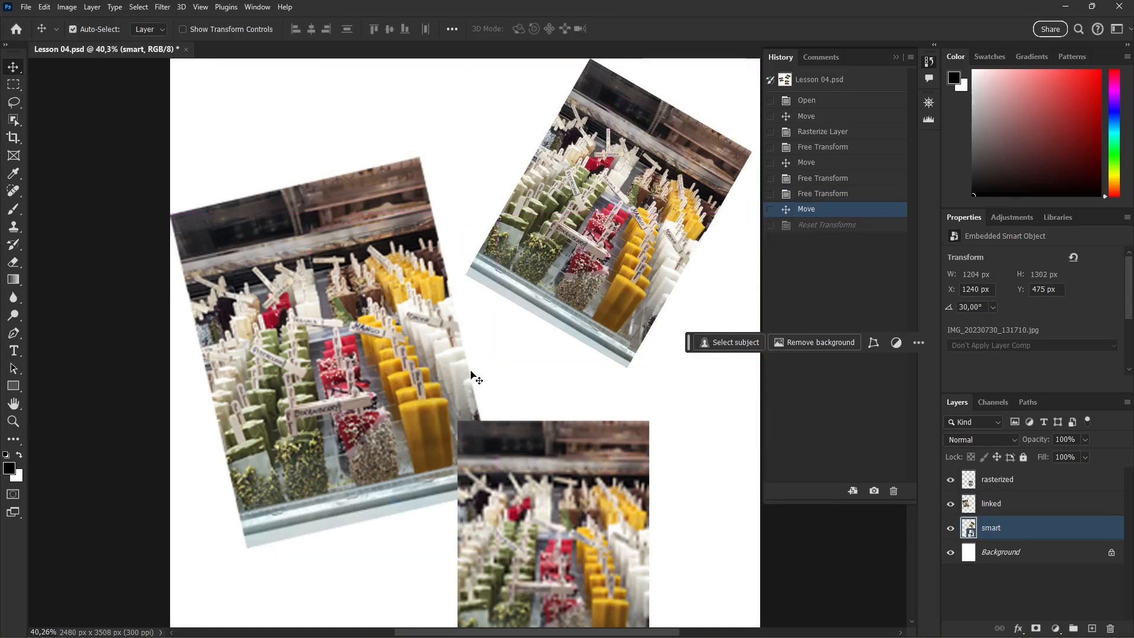
pyautogui.scroll(-3, 495, 298)
pyautogui.scroll(-1, 484, 260)
pyautogui.scroll(1, 467, 304)
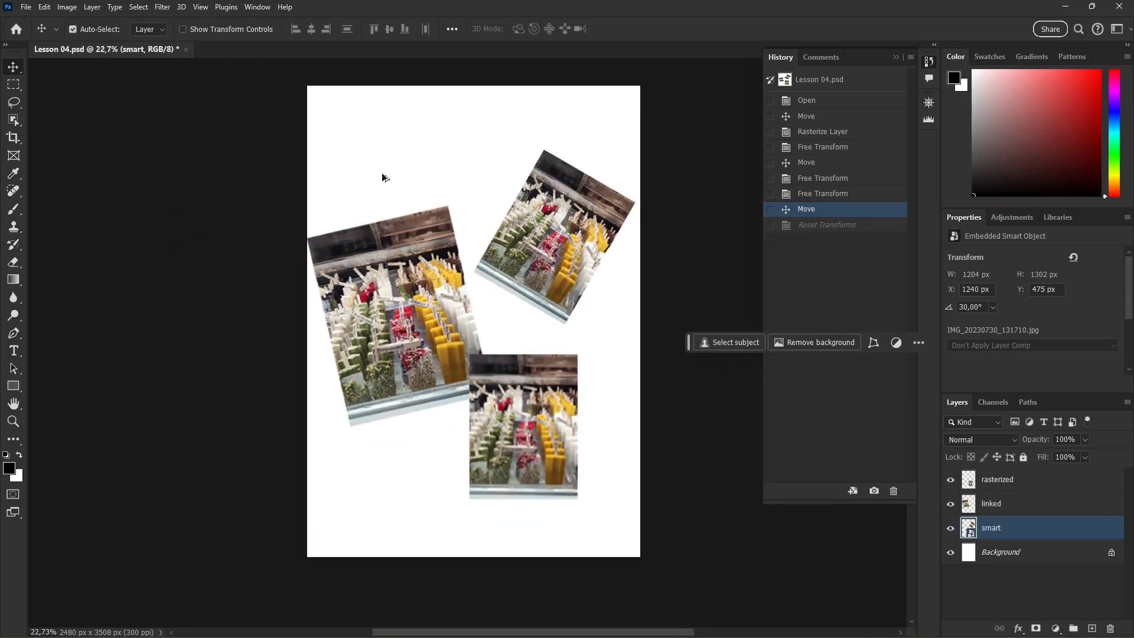
# Select the linked photo and examine its image quality up close against the other photos.
pyautogui.click(711, 296)
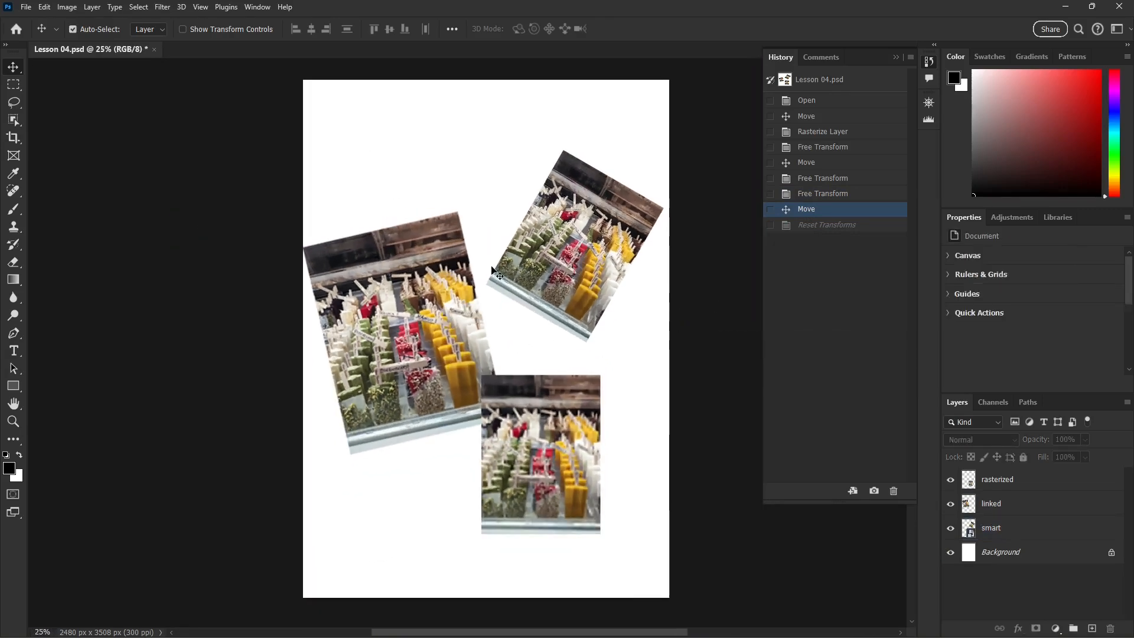
pyautogui.click(467, 282)
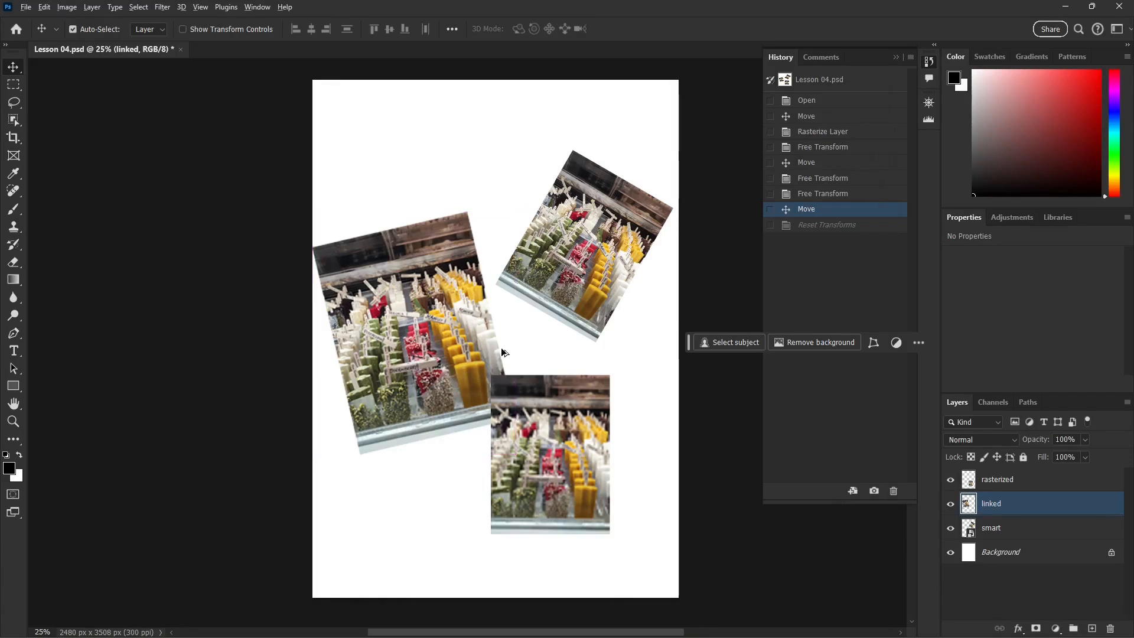
pyautogui.scroll(1, 501, 347)
pyautogui.scroll(3, 504, 316)
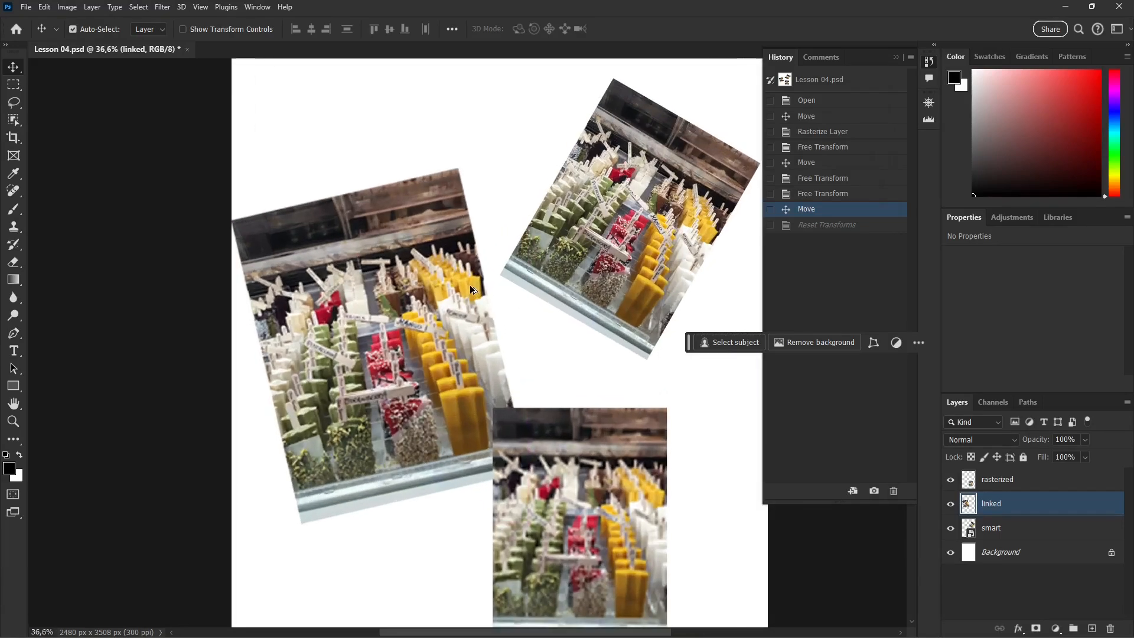
pyautogui.scroll(1, 471, 289)
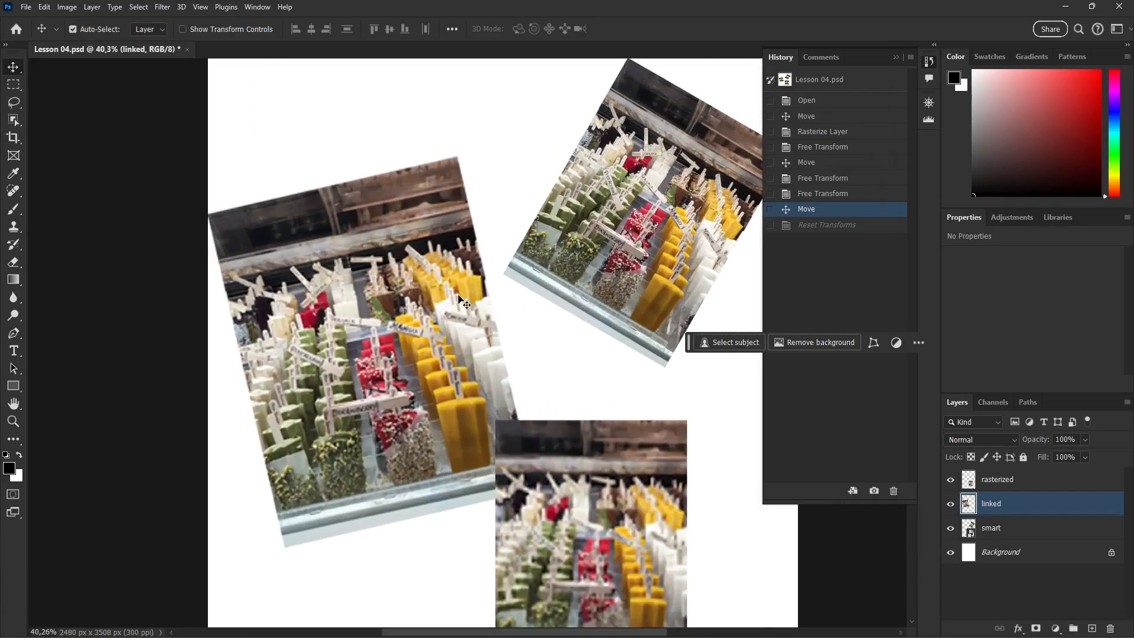
# Reposition the smart photo at X 1176, Y 570 px.
pyautogui.click(570, 261)
pyautogui.moveTo(601, 253); pyautogui.dragTo(590, 266)
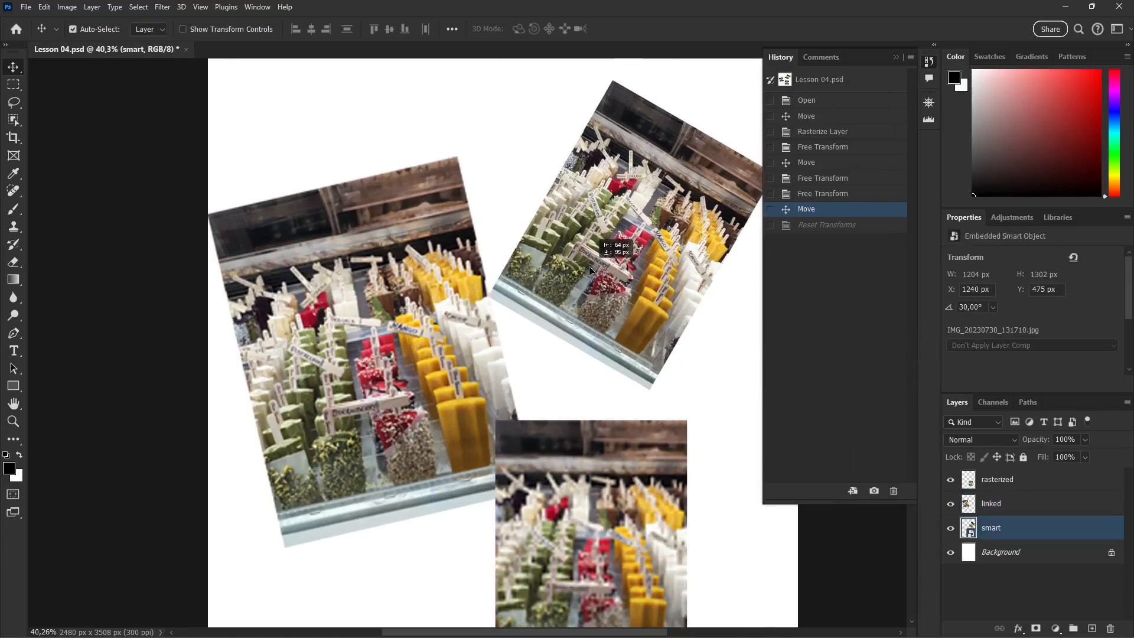
pyautogui.hscroll(3, 375, 302)
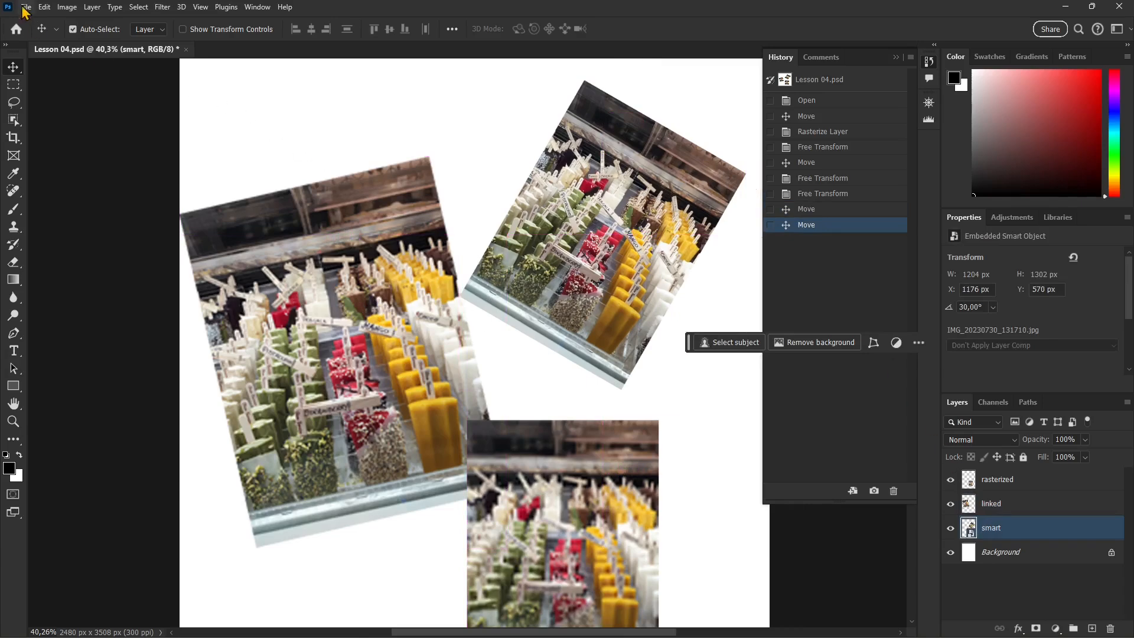
# Begin a Scale transform on the smart photo.
pyautogui.click(44, 7)
pyautogui.moveTo(86, 294)
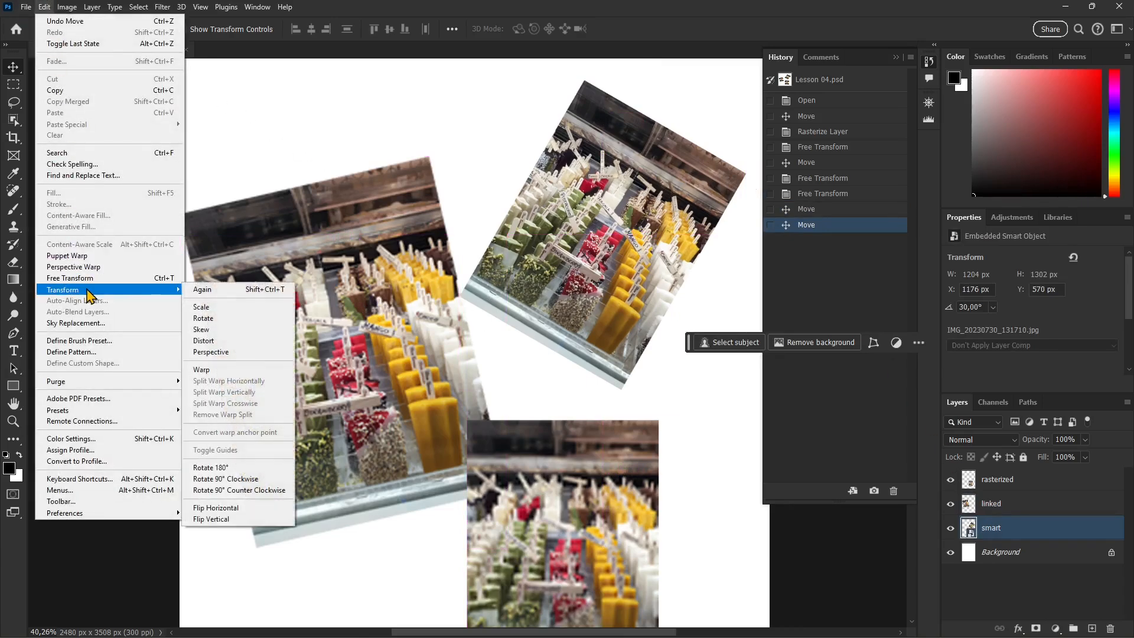
pyautogui.click(201, 315)
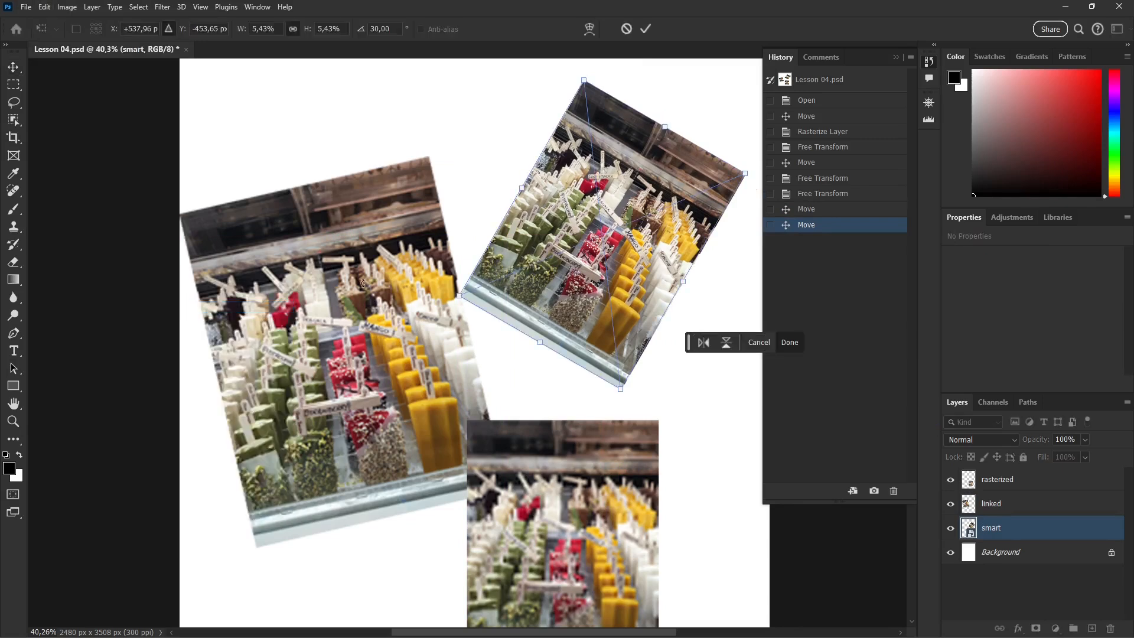